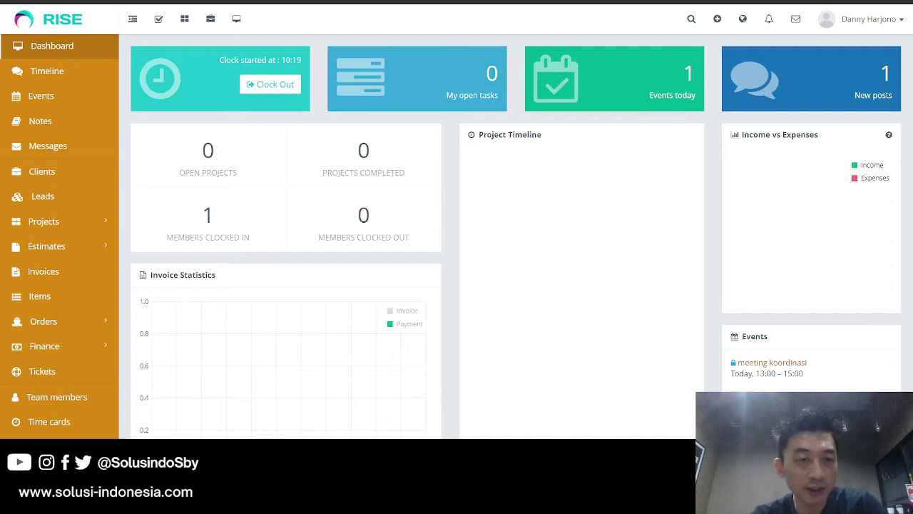
Start a new project titled "Implementasi HRIS" and assign it to the client Client Dummy
left_click(67, 226)
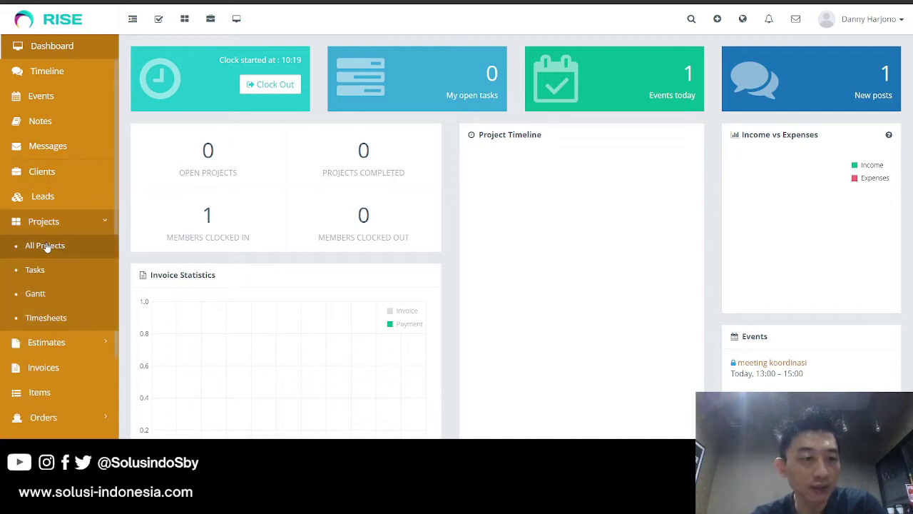
left_click(45, 247)
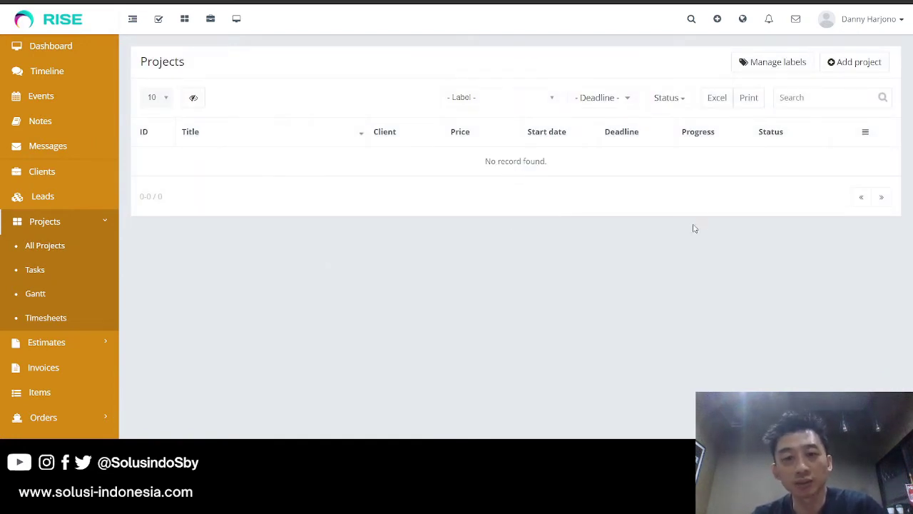
left_click(847, 66)
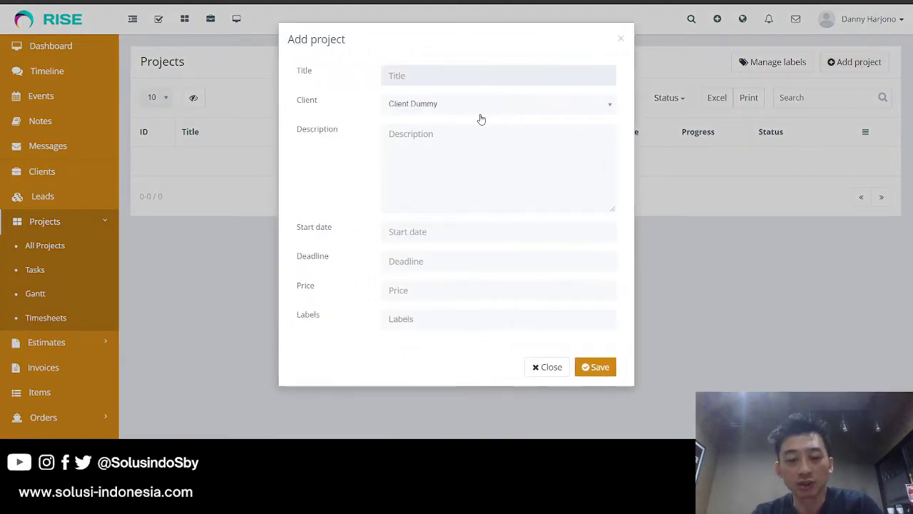
type("Implementasi ")
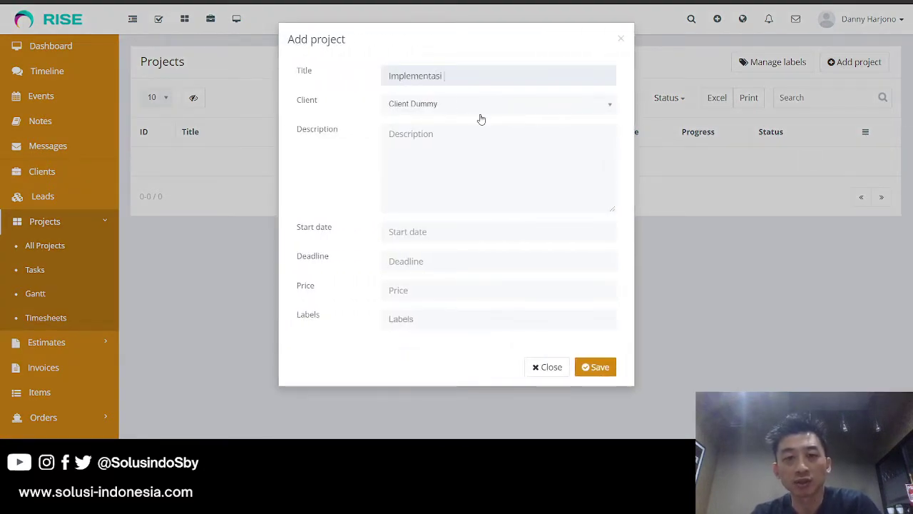
type("HRIS")
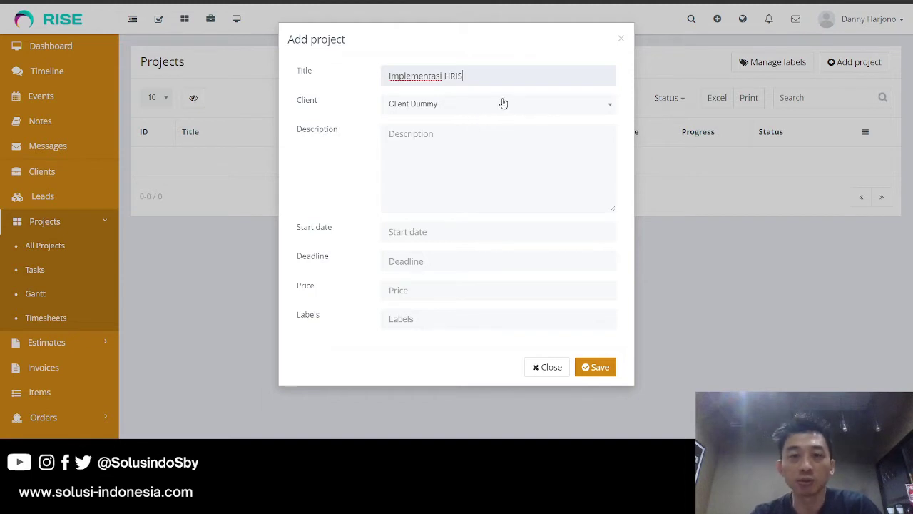
left_click(513, 107)
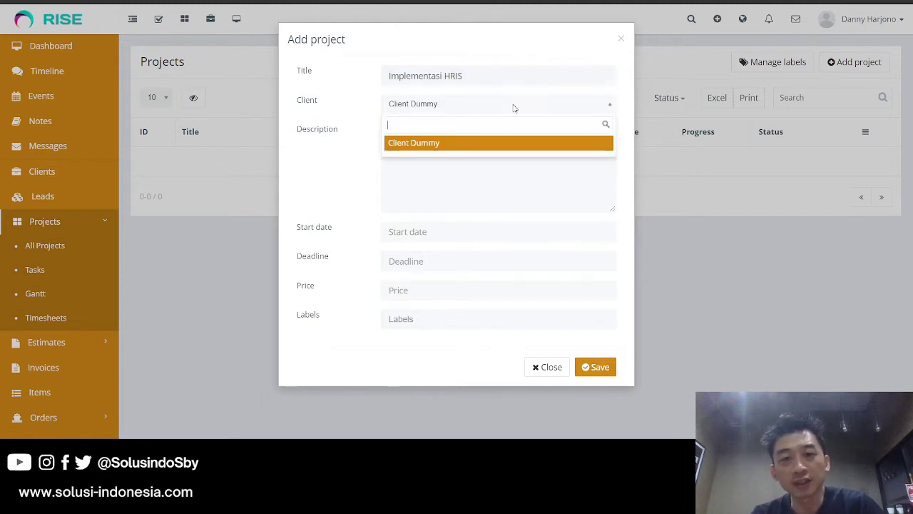
left_click(503, 144)
left_click(458, 153)
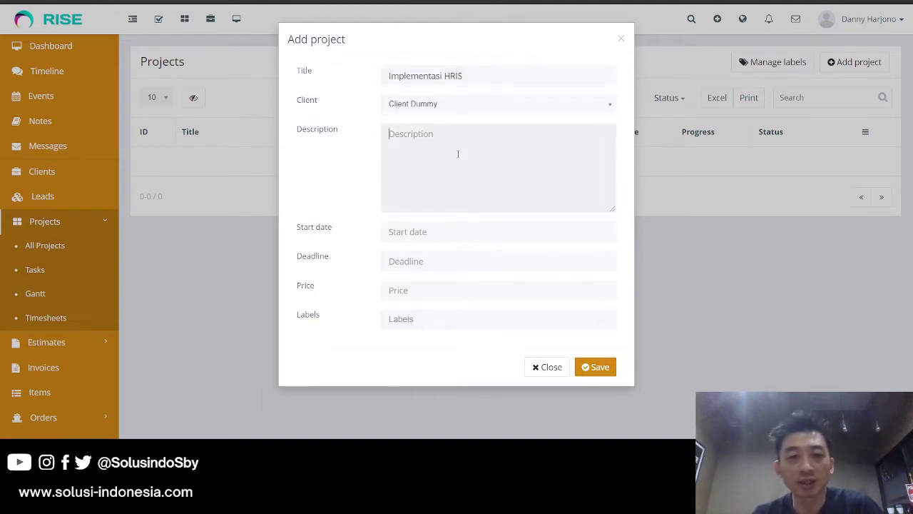
Set the project's start date to 01-09-2021 and its deadline to 31-12-2021, and save the project
left_click(443, 233)
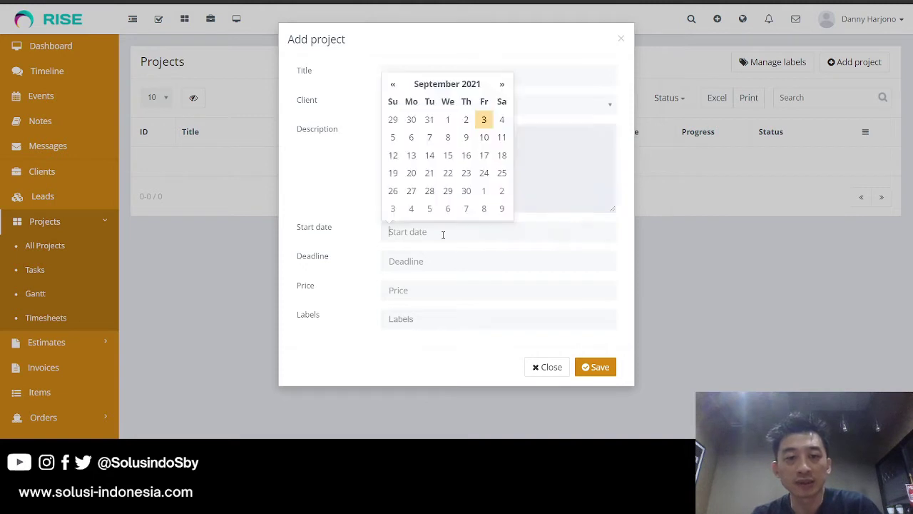
left_click(448, 120)
left_click(464, 262)
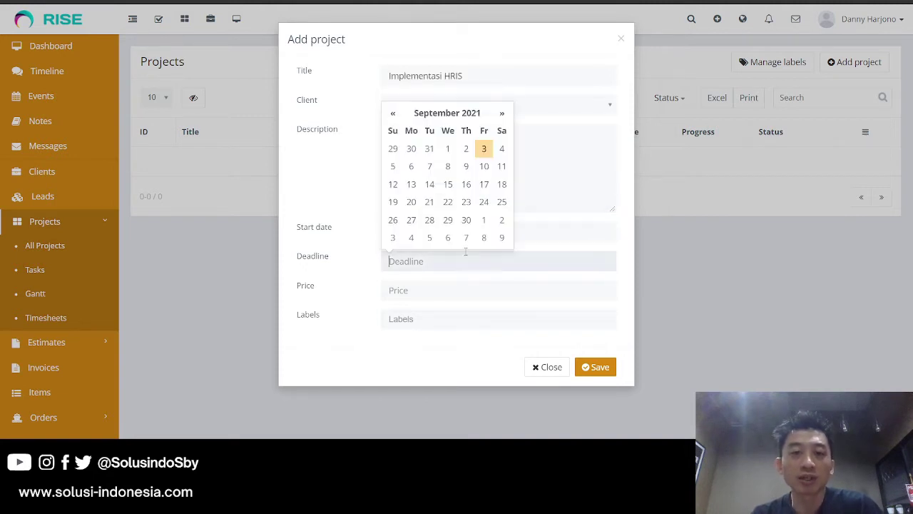
left_click(502, 113)
left_click(501, 114)
left_click(503, 115)
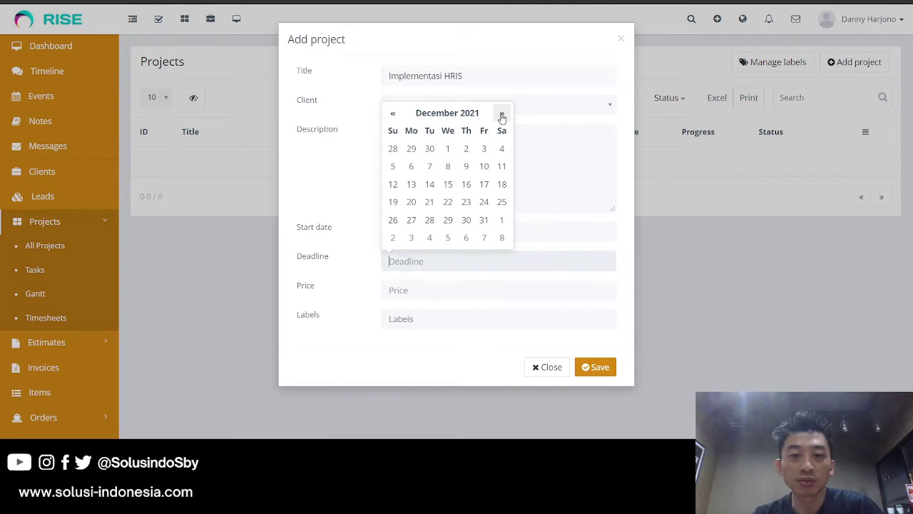
left_click(484, 220)
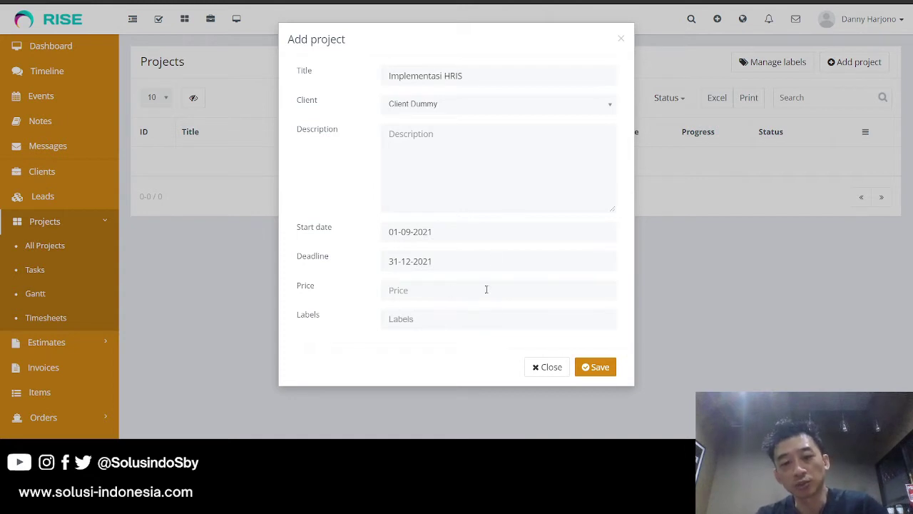
left_click(596, 366)
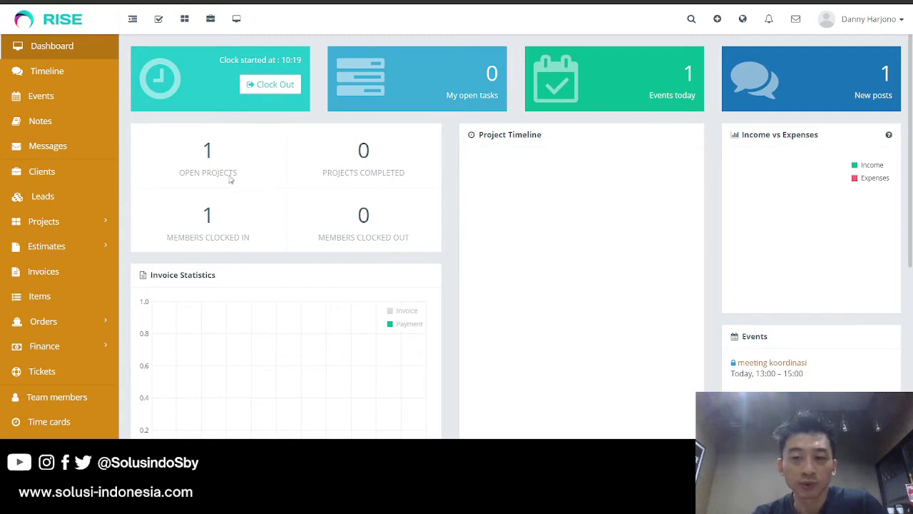
Open the Implementasi HRIS project from the dashboard's open projects and look over its overview
left_click(230, 179)
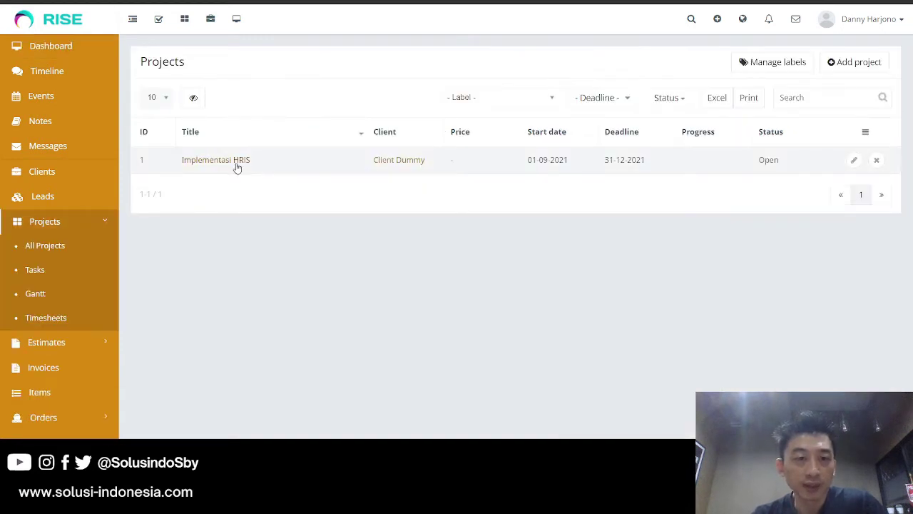
left_click(232, 161)
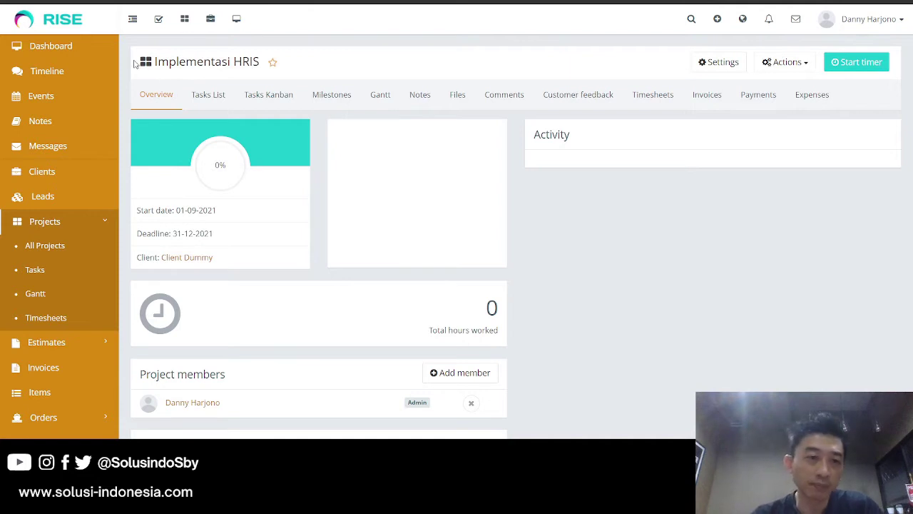
scroll(197, 206, "down", 1)
scroll(190, 214, "up", 1)
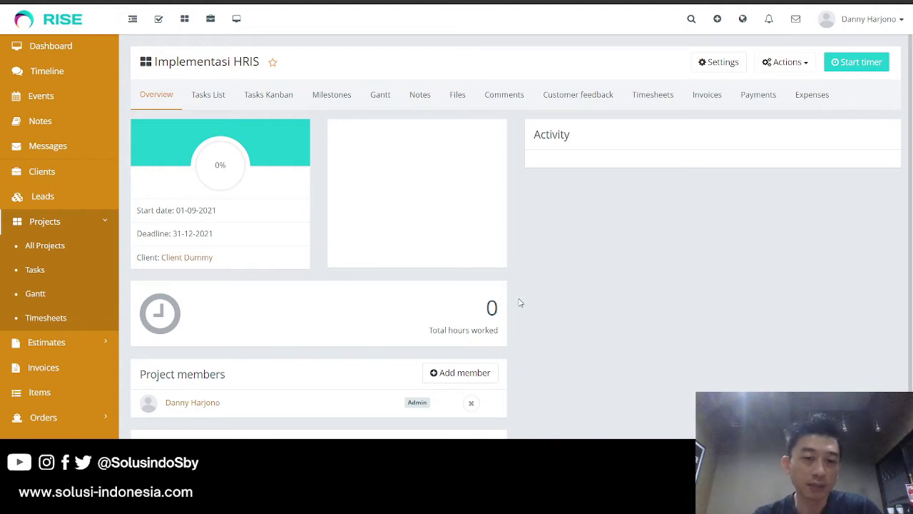
Check which team members can be added to the project and leave the member form without saving
scroll(467, 339, "down", 1)
left_click(488, 325)
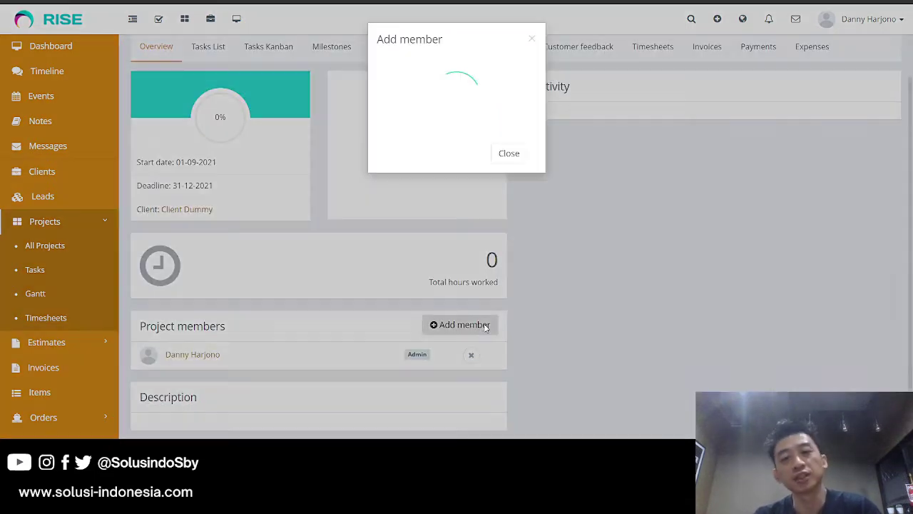
left_click(573, 82)
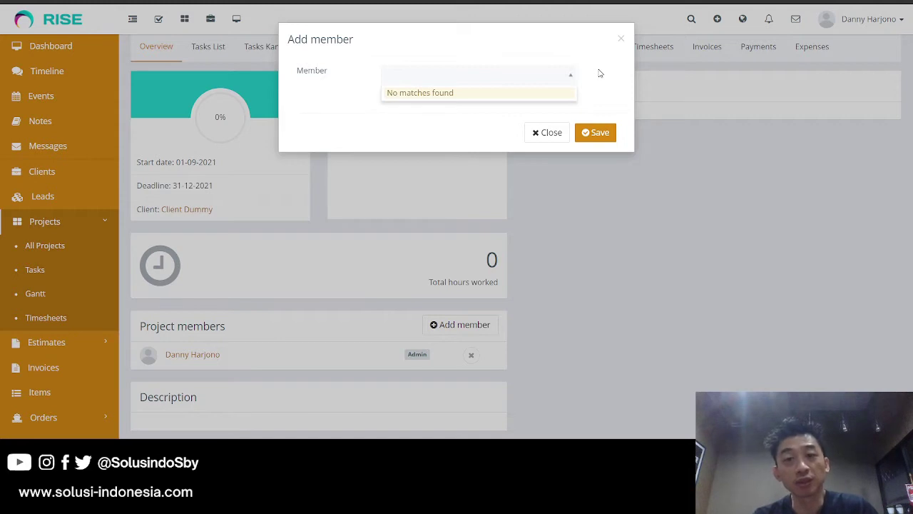
left_click(600, 73)
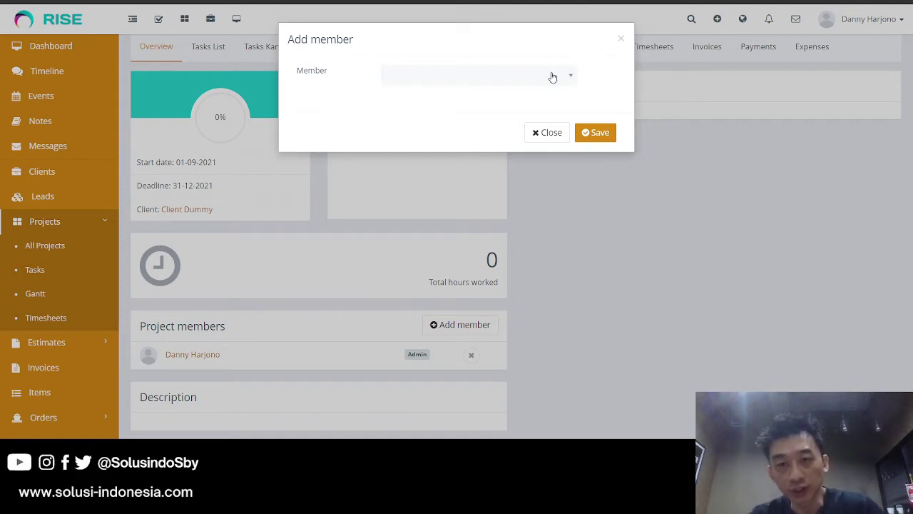
left_click(551, 76)
left_click(591, 104)
left_click(620, 39)
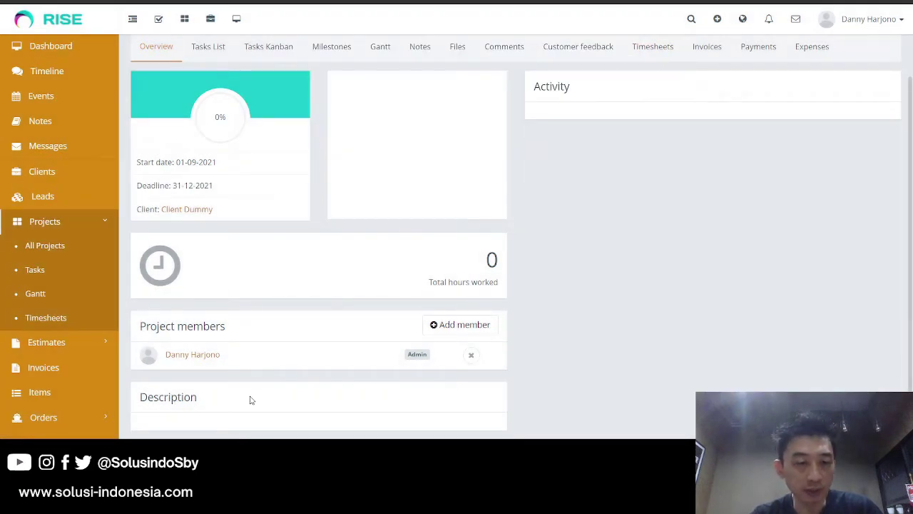
Review the project's members and description sections, and view its settings for client timesheet access and Slack without changing them
scroll(493, 373, "up", 1)
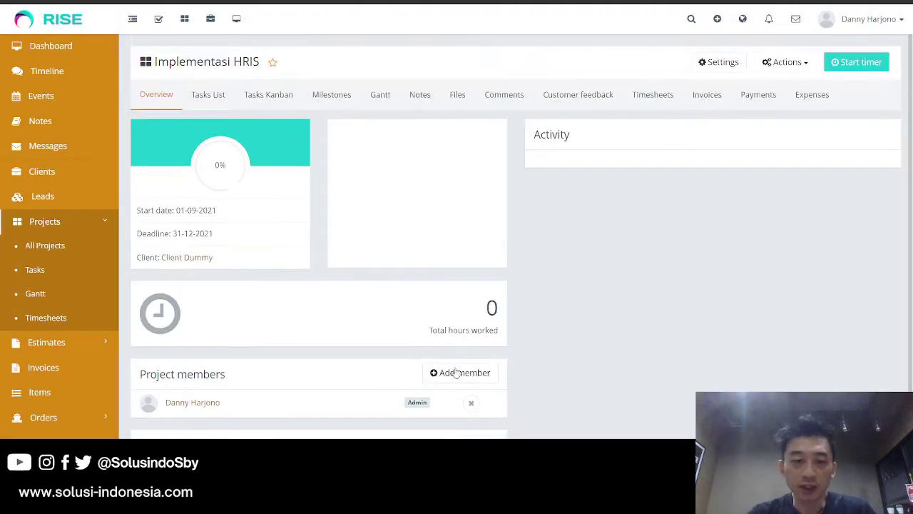
scroll(399, 365, "down", 1)
scroll(350, 357, "up", 1)
scroll(350, 350, "down", 1)
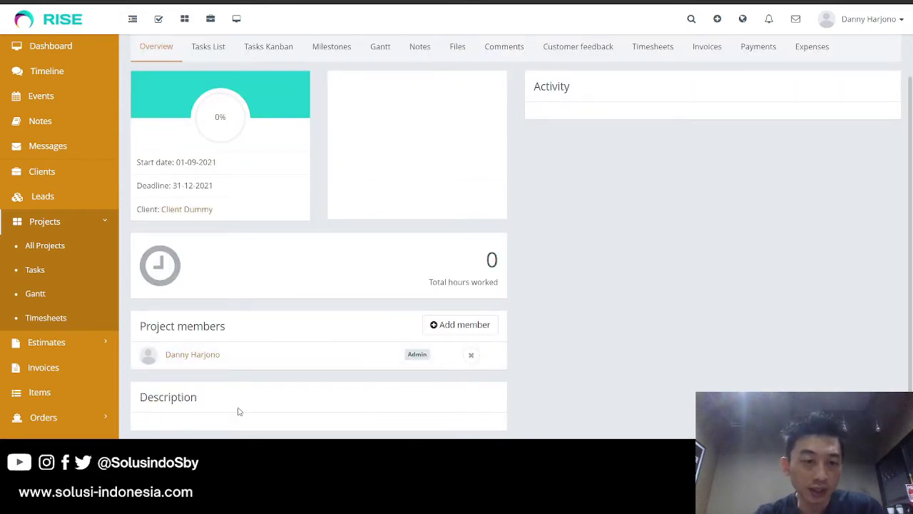
scroll(271, 405, "up", 1)
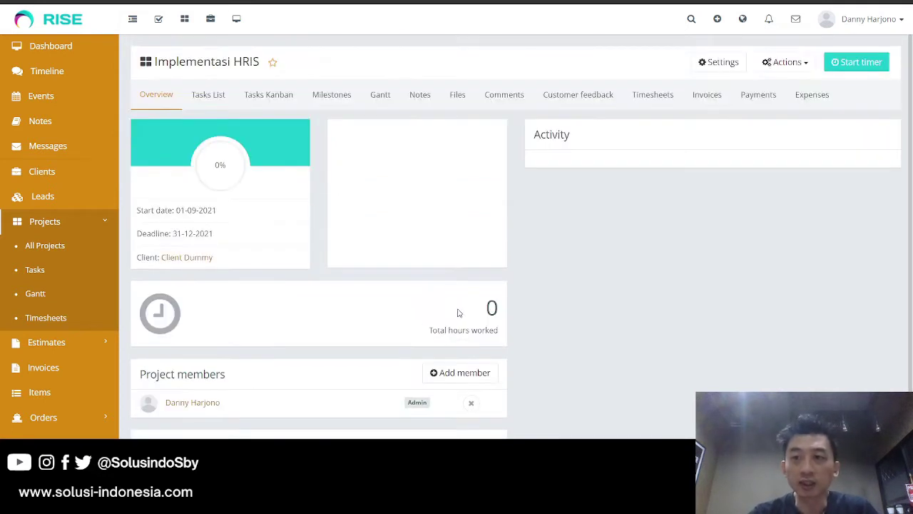
left_click(718, 63)
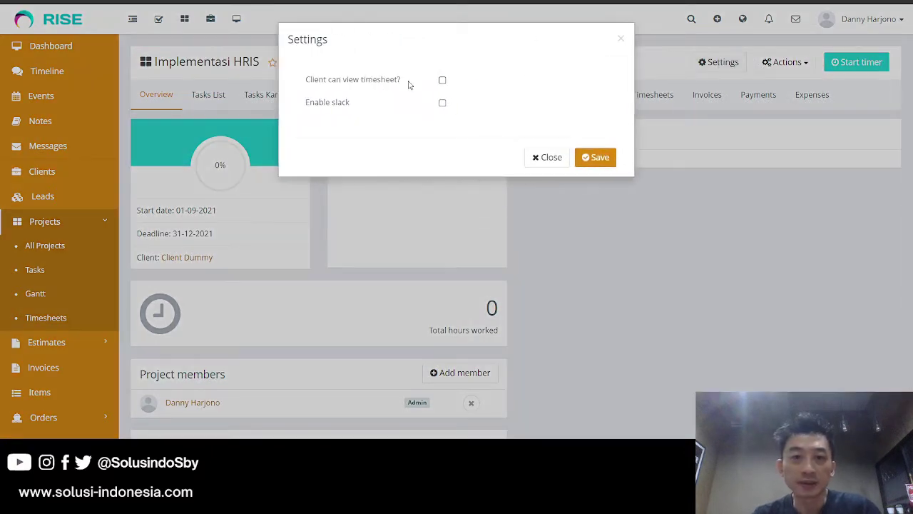
left_click(547, 157)
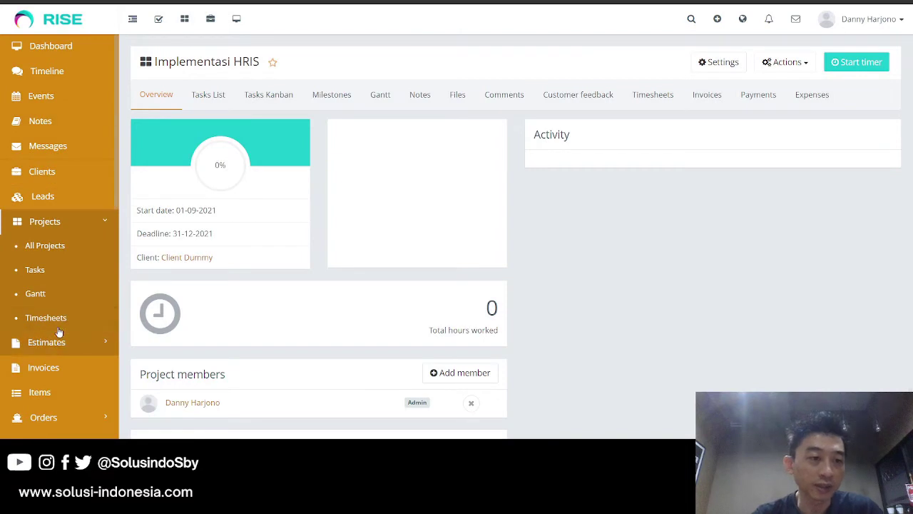
Edit the Implementasi HRIS project from the project list to add the description "deskripsinya", and save it
left_click(51, 247)
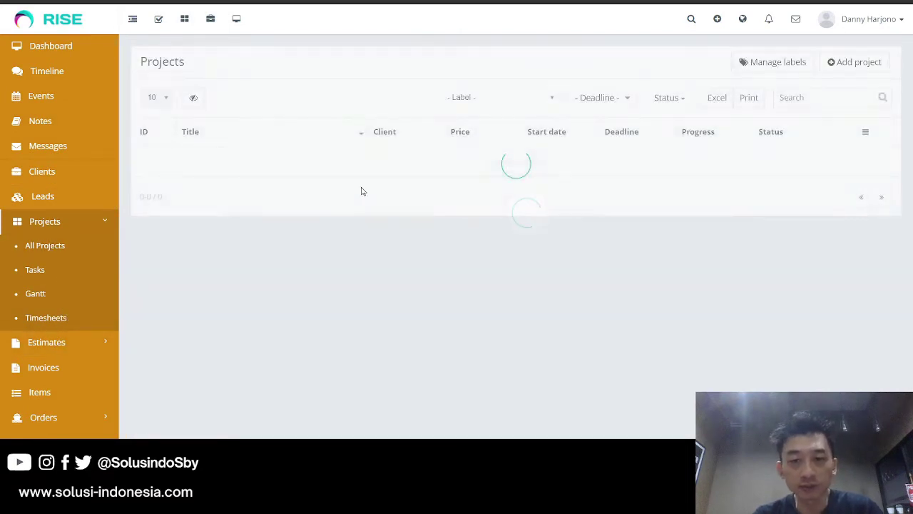
left_click(854, 159)
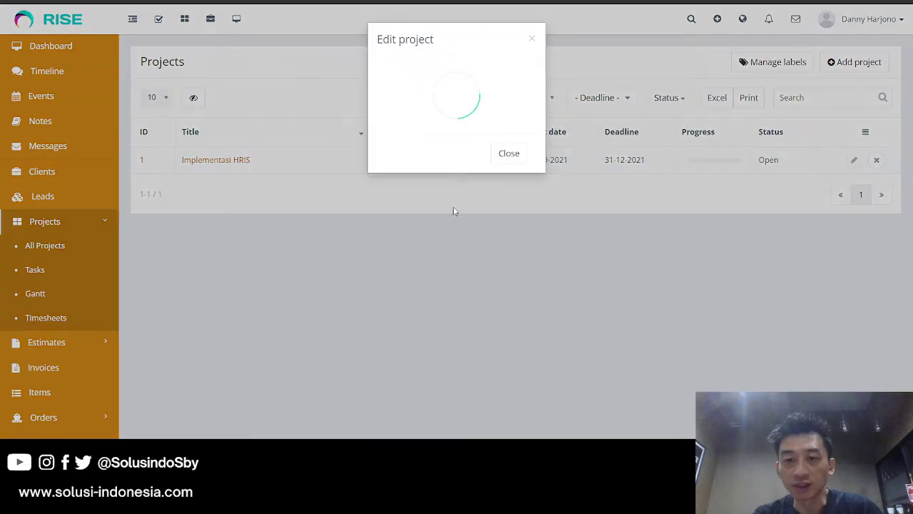
left_click(467, 152)
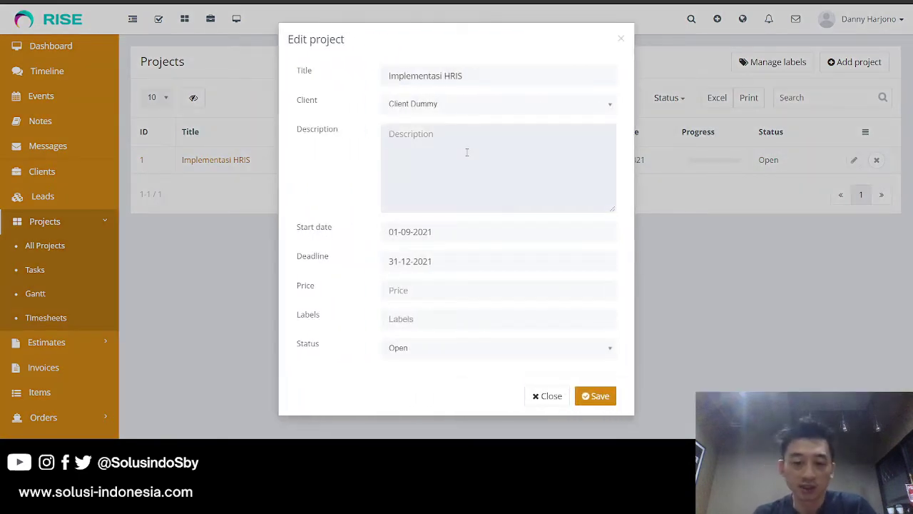
type("deskripsin nya")
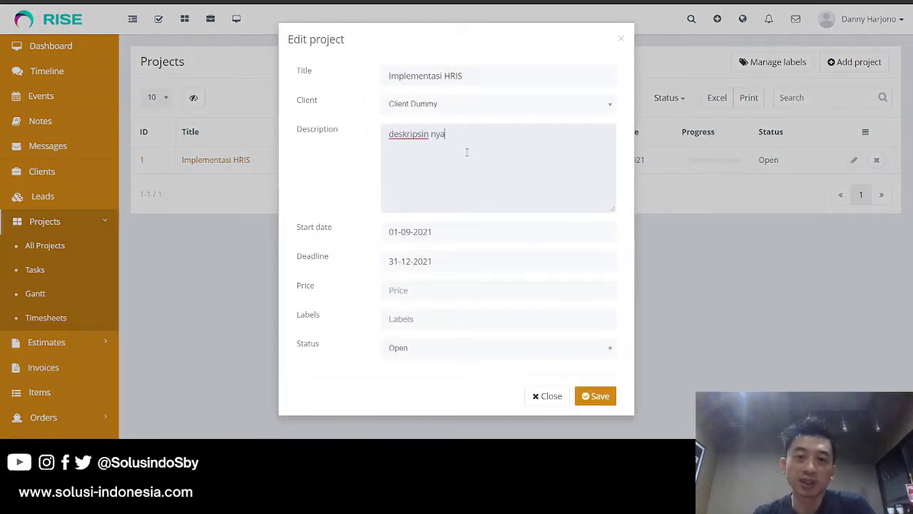
key("BackSpace")
key("BackSpace")
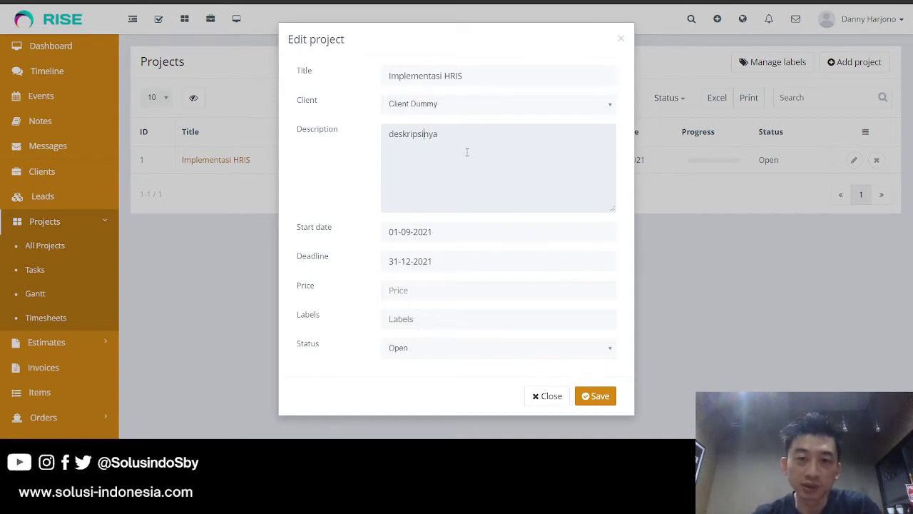
left_click(597, 397)
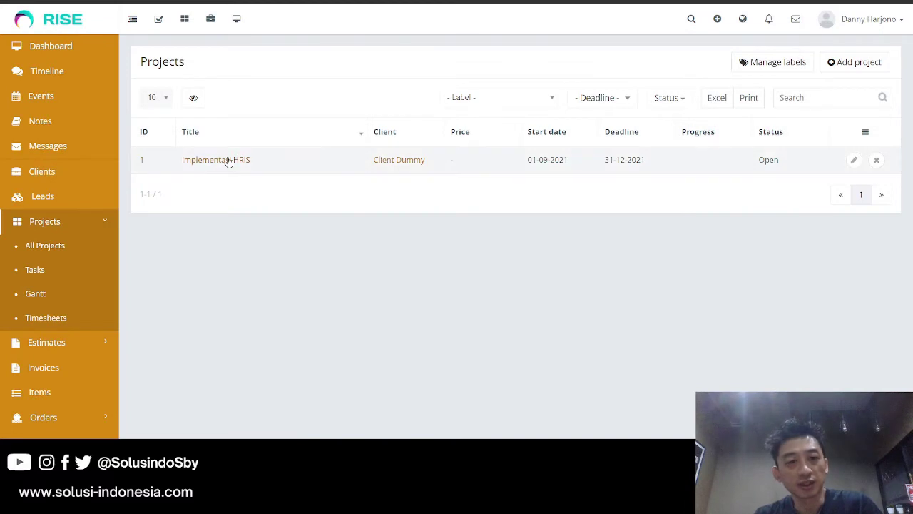
Check the description in the Implementasi HRIS project's overview and view the project's task list
left_click(229, 161)
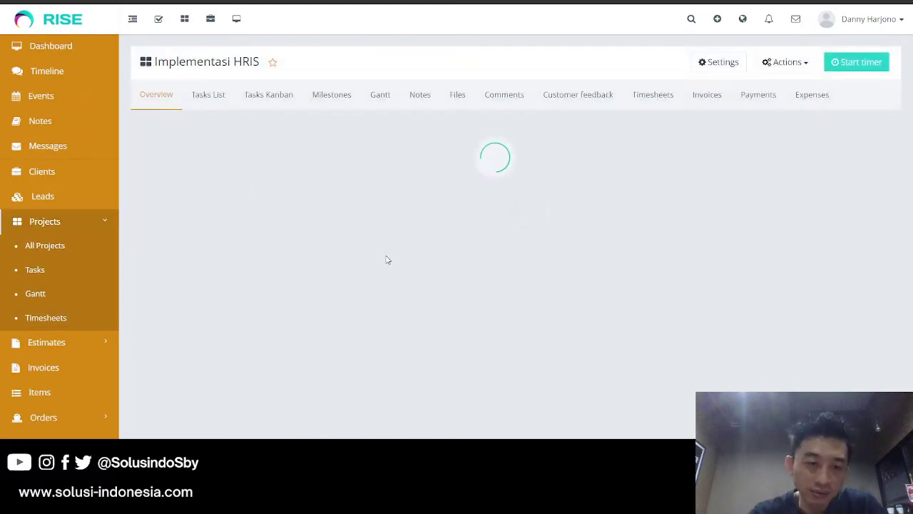
scroll(393, 264, "down", 2)
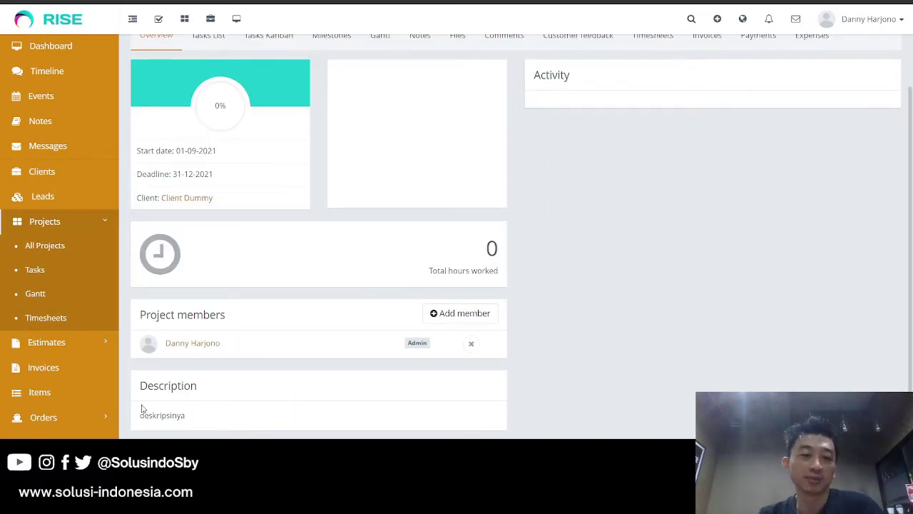
scroll(254, 388, "up", 2)
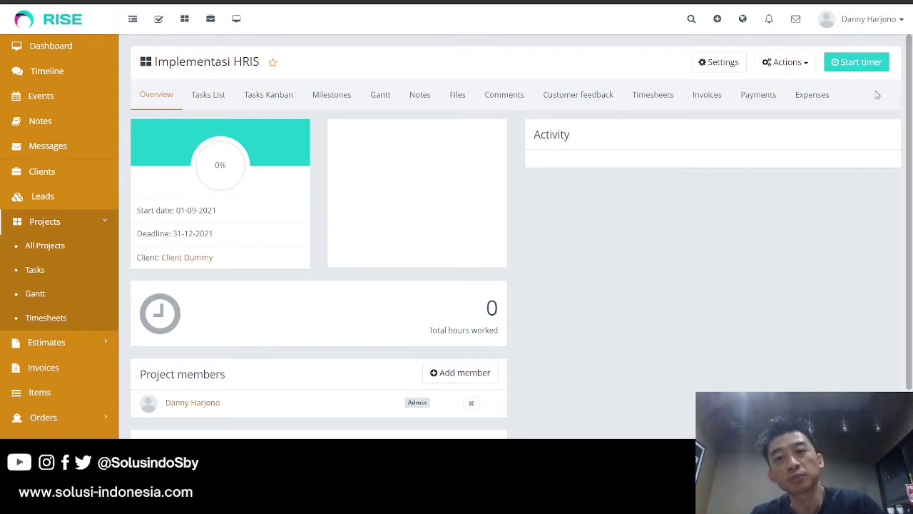
left_click(206, 97)
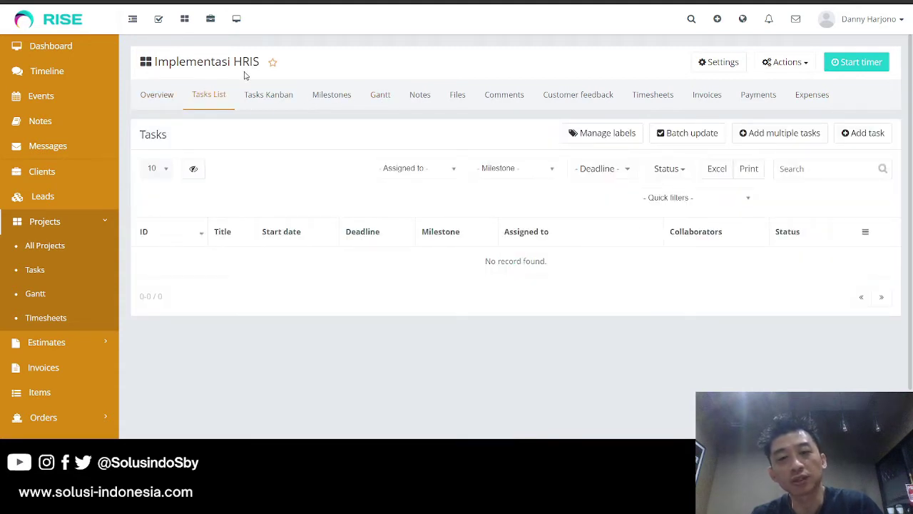
left_click(279, 97)
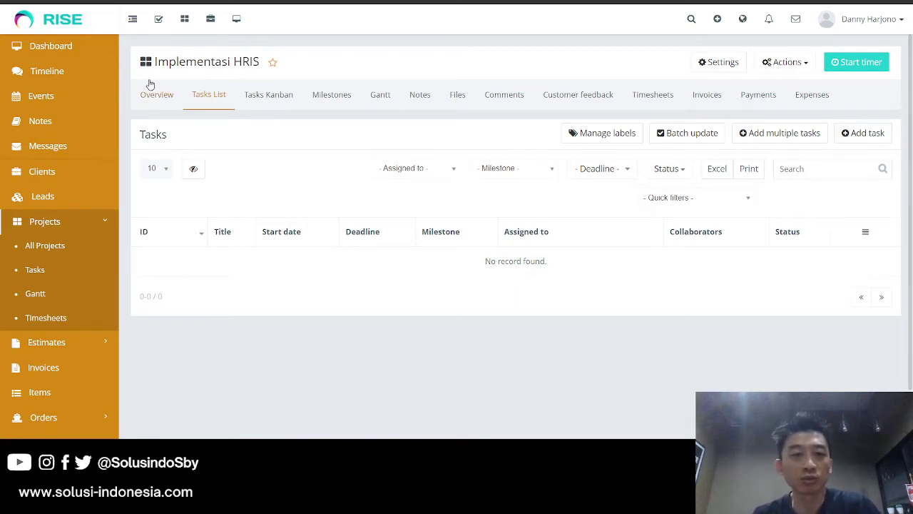
View the project's task kanban, and start a new milestone with "Business Process Formulation" as both title and description
left_click(285, 94)
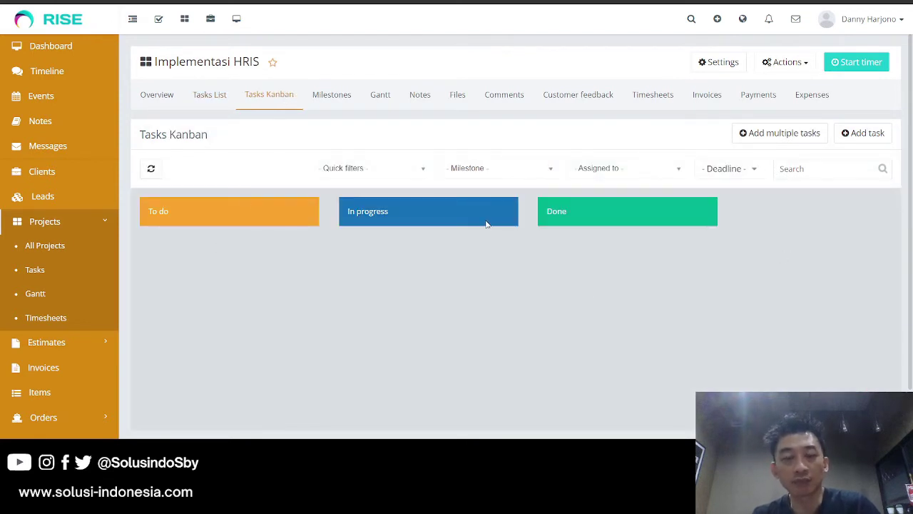
left_click(332, 96)
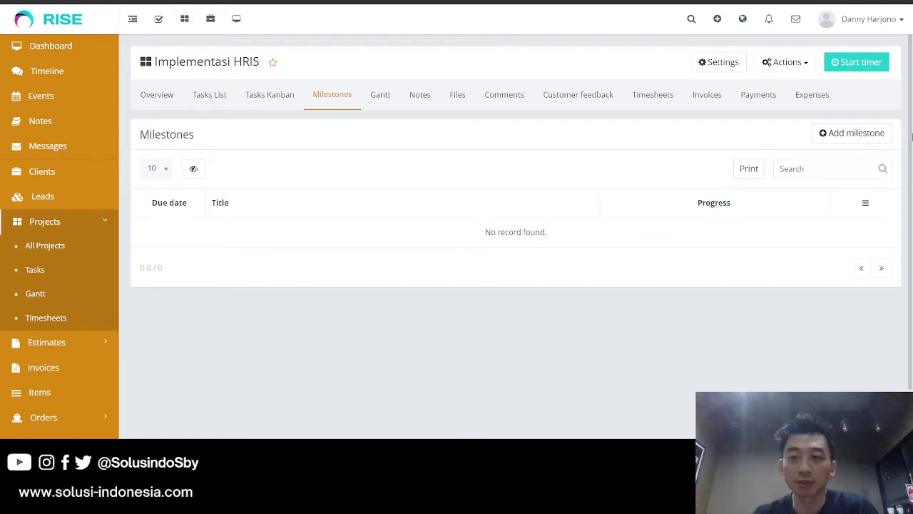
left_click(877, 136)
left_click(478, 77)
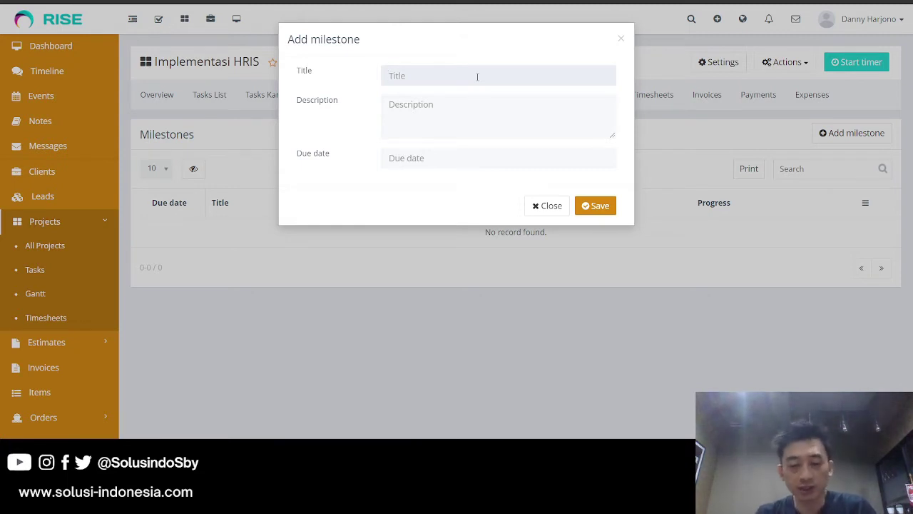
type("Busine")
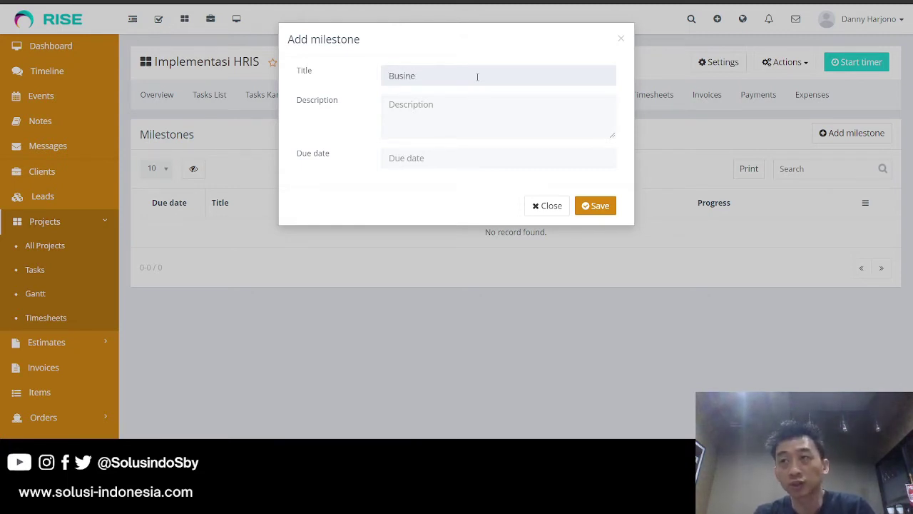
type("s")
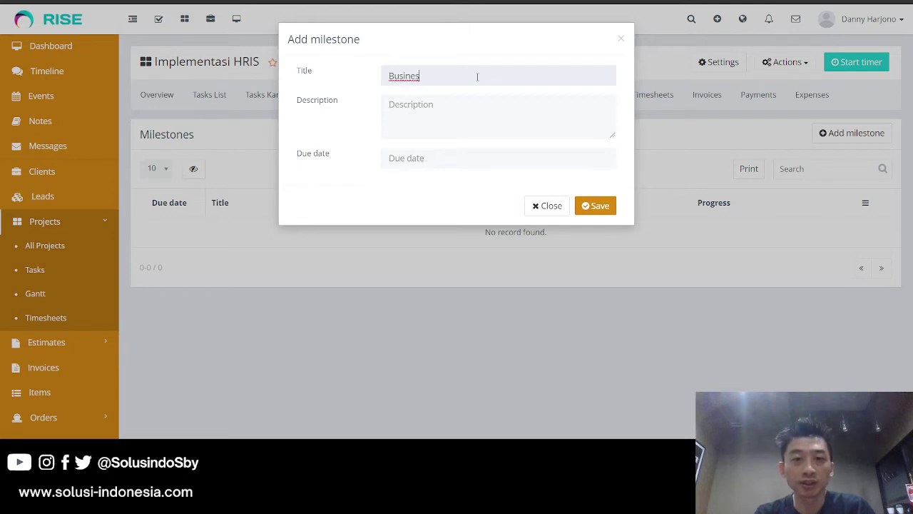
type("s Pro")
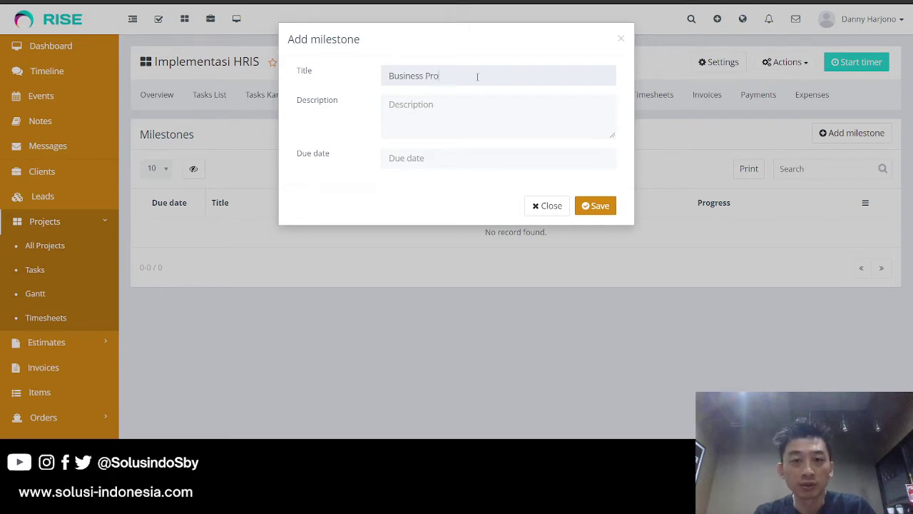
type("cess Formulation")
key("ctrl+a")
key("ctrl+c")
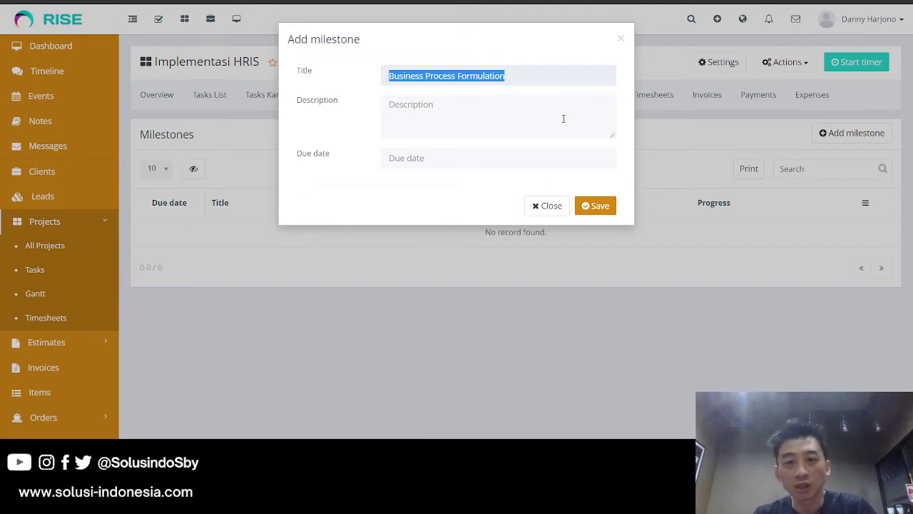
left_click(563, 119)
key("ctrl+v")
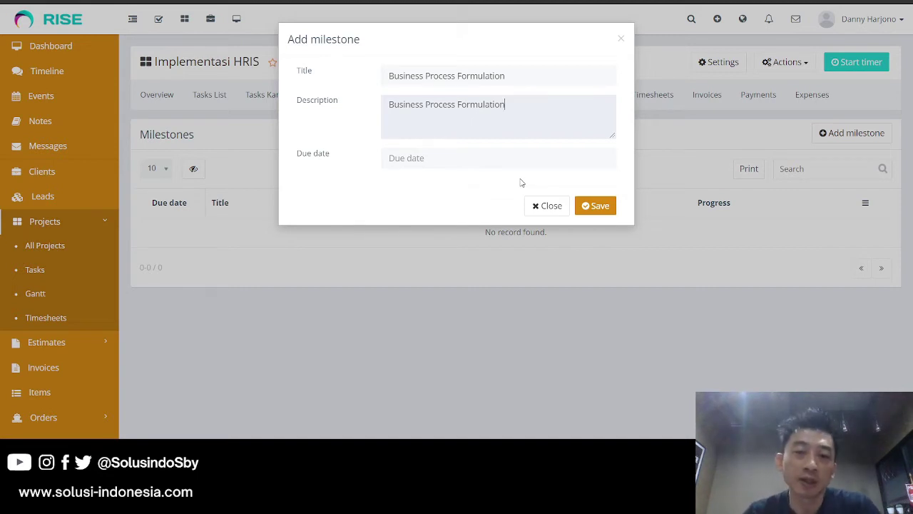
Set the new milestone's due date to 17 September 2021 and save it
left_click(488, 158)
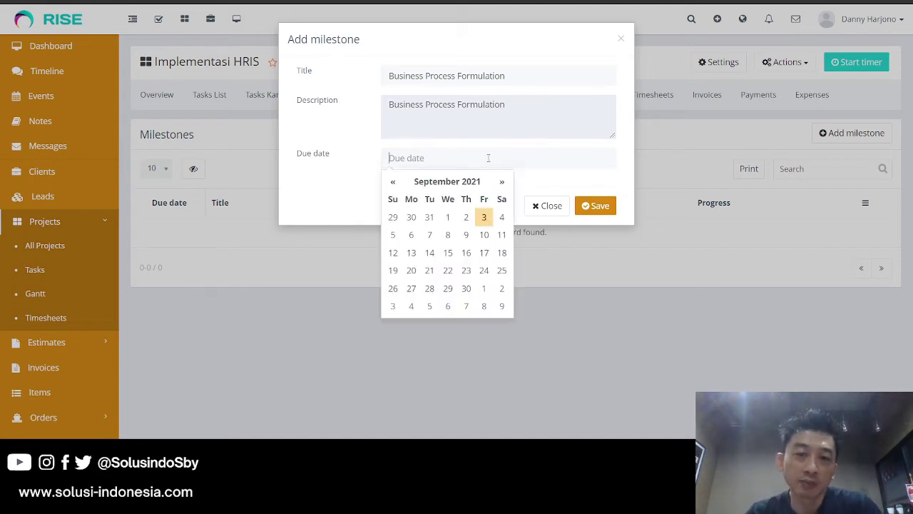
left_click(485, 254)
left_click(592, 207)
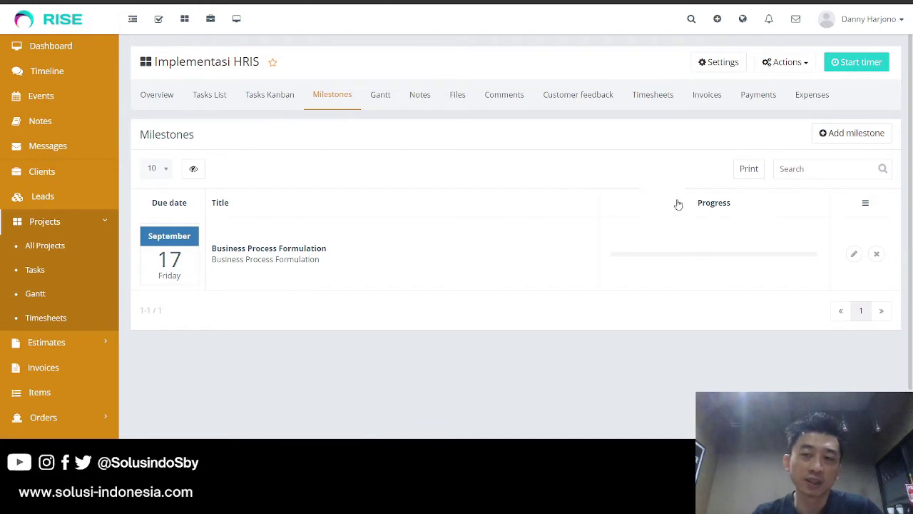
left_click(870, 135)
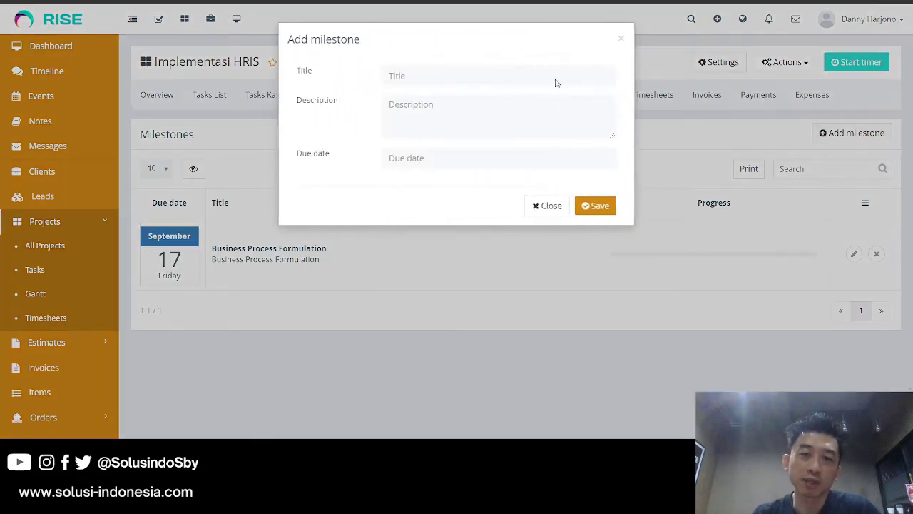
left_click(621, 40)
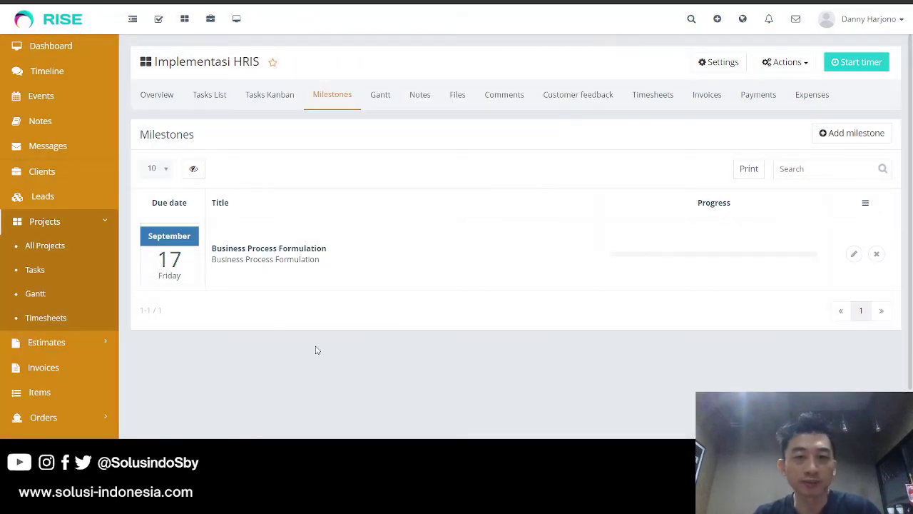
Review the project's Gantt, notes, files, comments, customer feedback, timesheets, invoices, payments and expenses sections
left_click(382, 97)
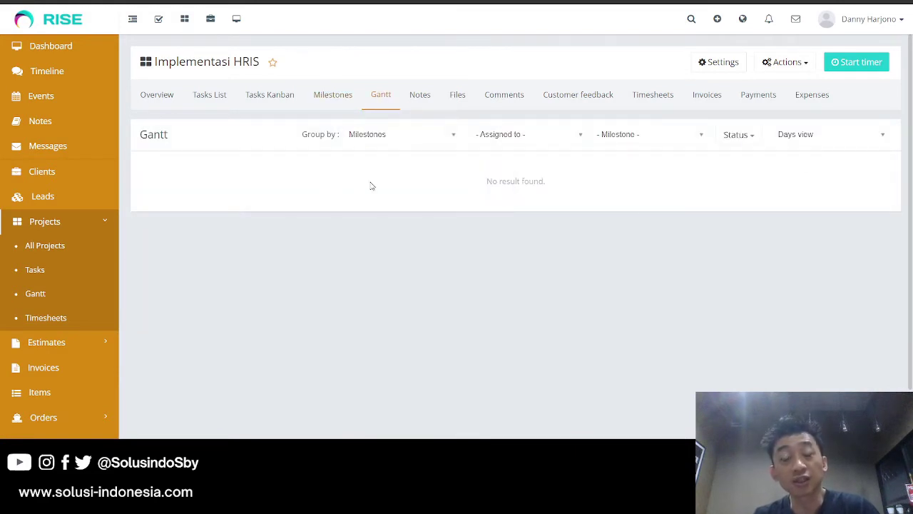
left_click(417, 95)
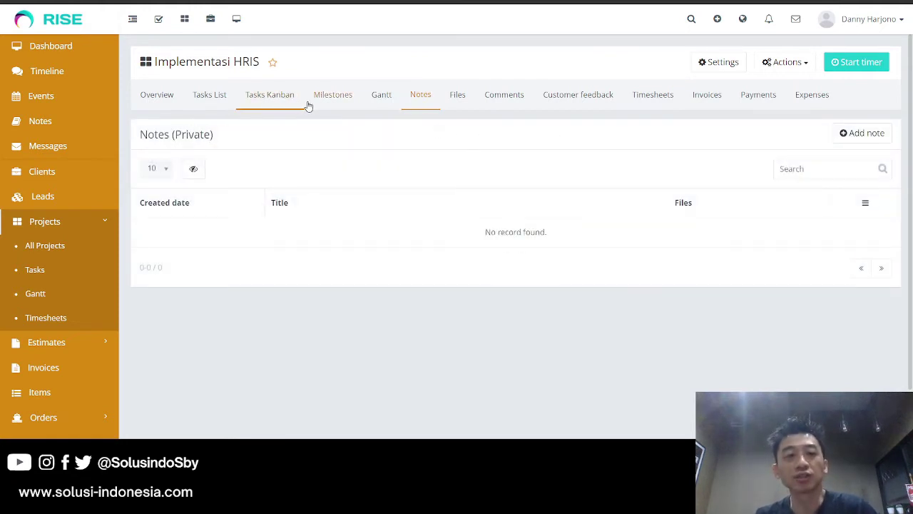
left_click(465, 100)
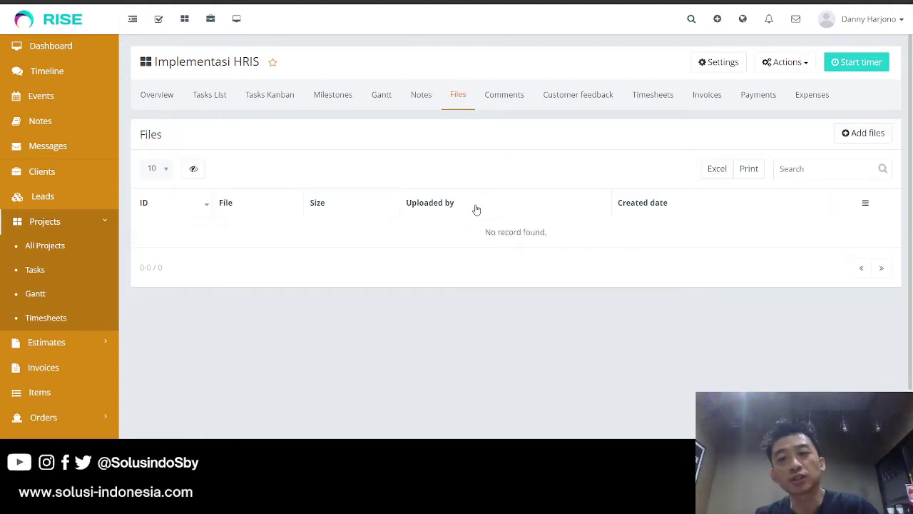
left_click(511, 101)
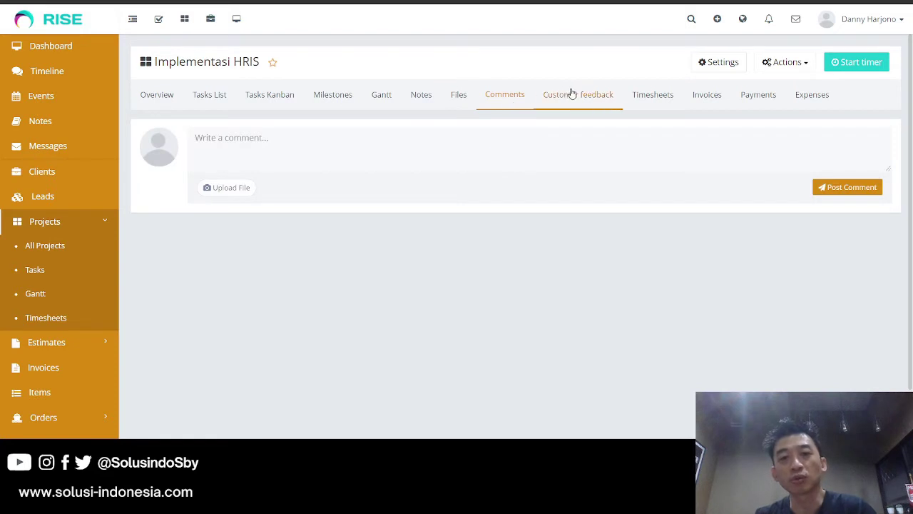
left_click(572, 94)
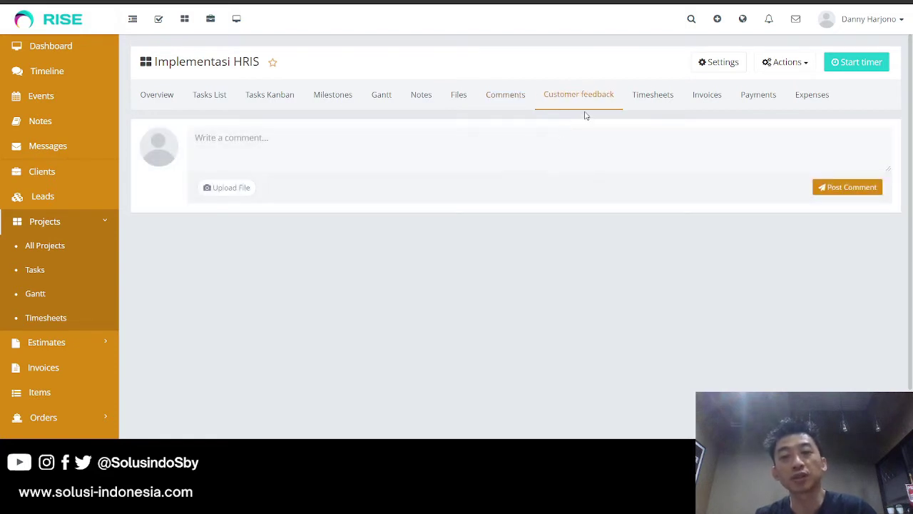
left_click(658, 101)
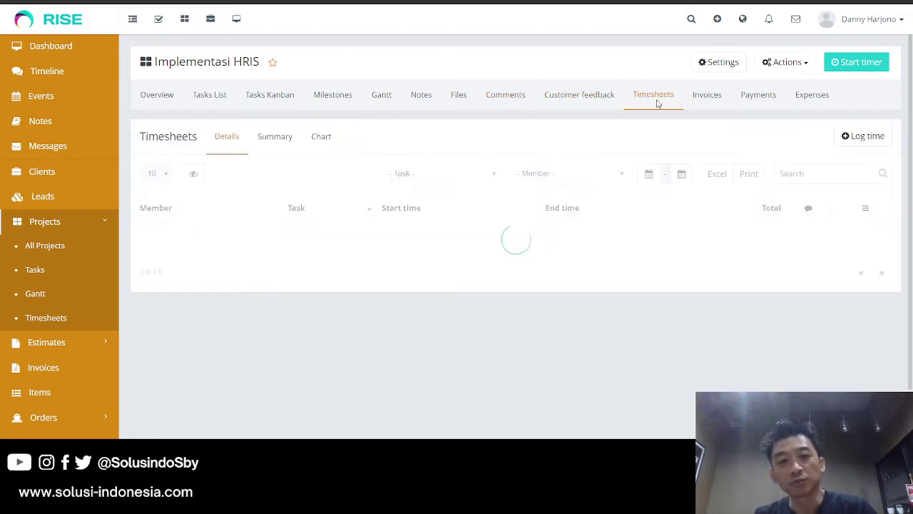
left_click(718, 98)
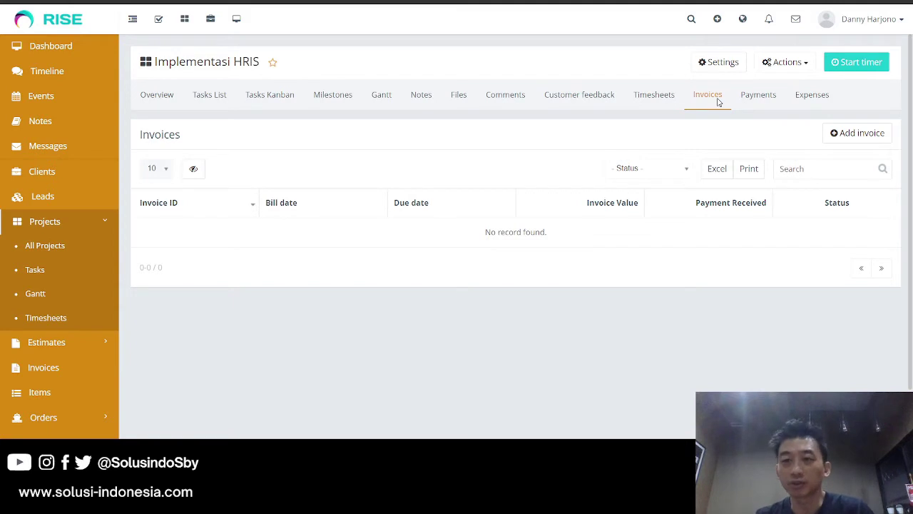
left_click(761, 101)
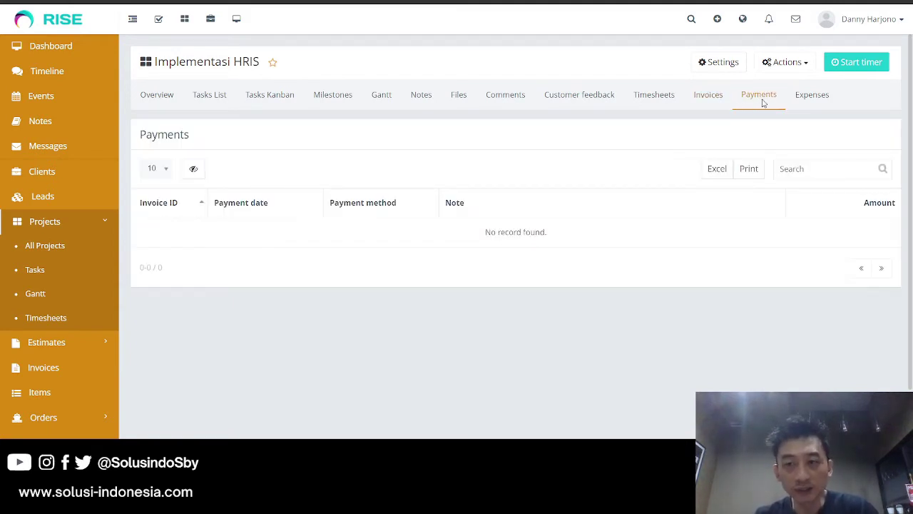
left_click(823, 94)
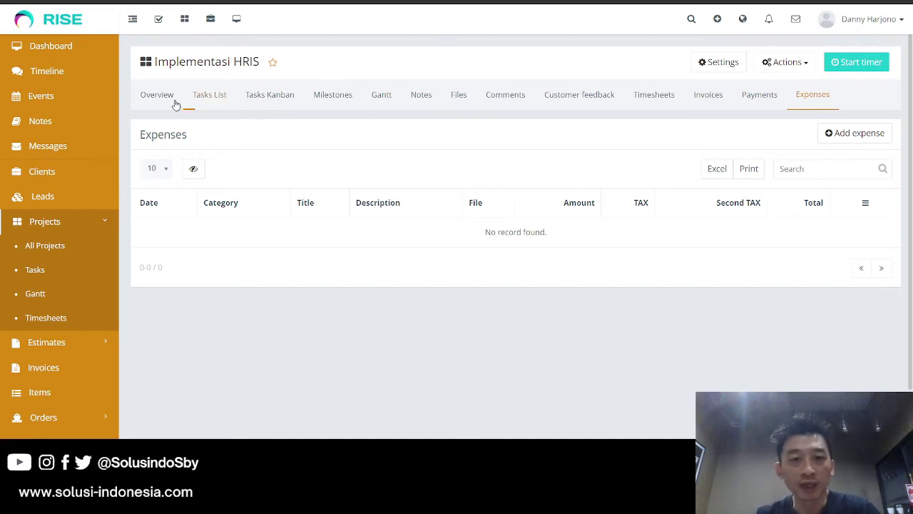
Start a new task in the project's task list with "Flow chart BP" as both title and description
left_click(223, 104)
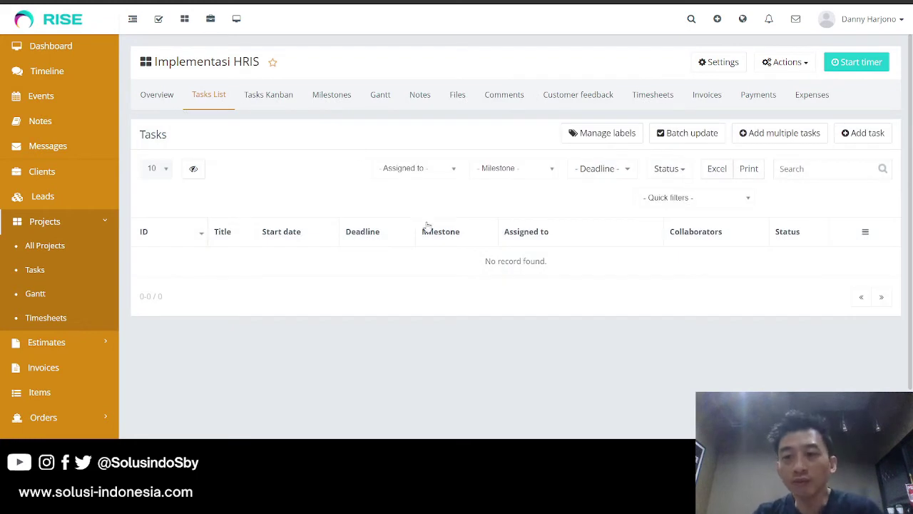
left_click(860, 133)
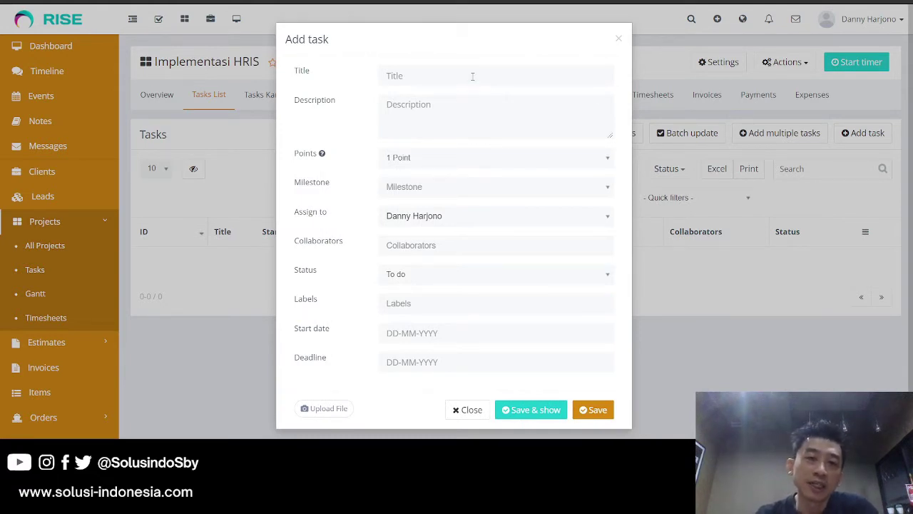
left_click(473, 76)
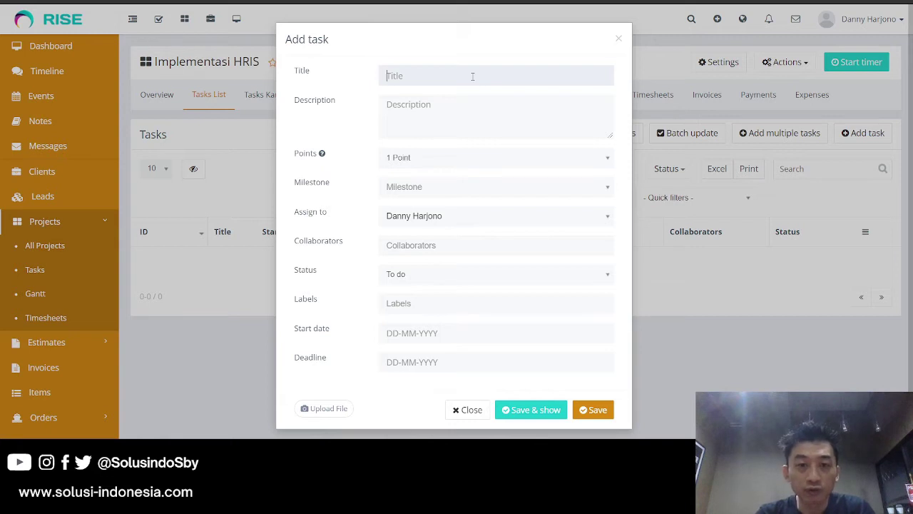
type("F")
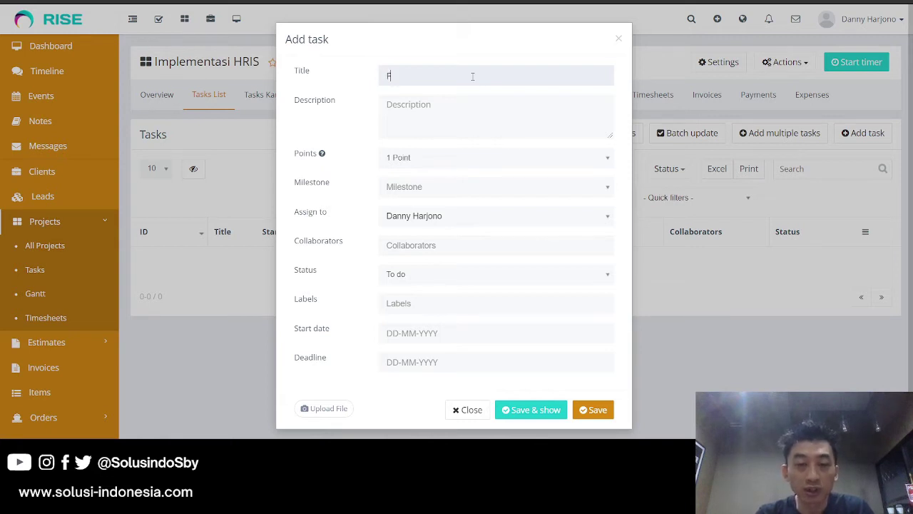
type("low chart")
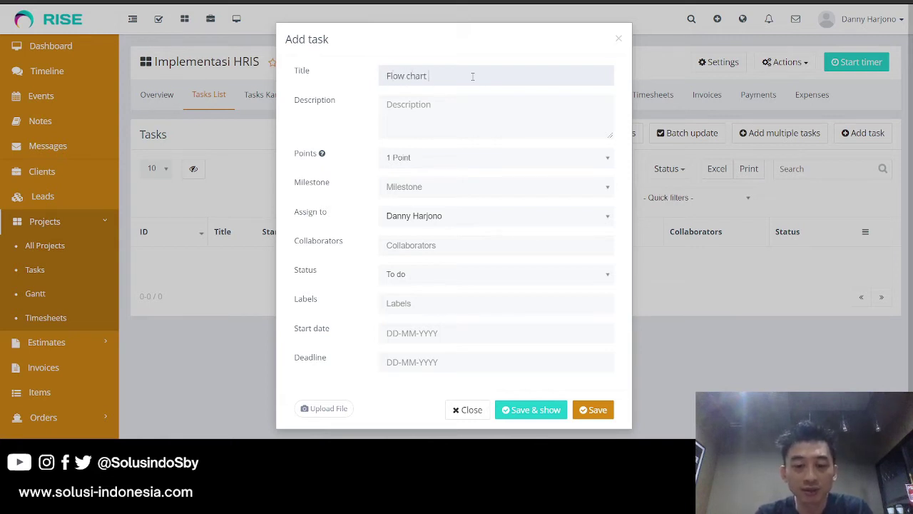
type(" BP")
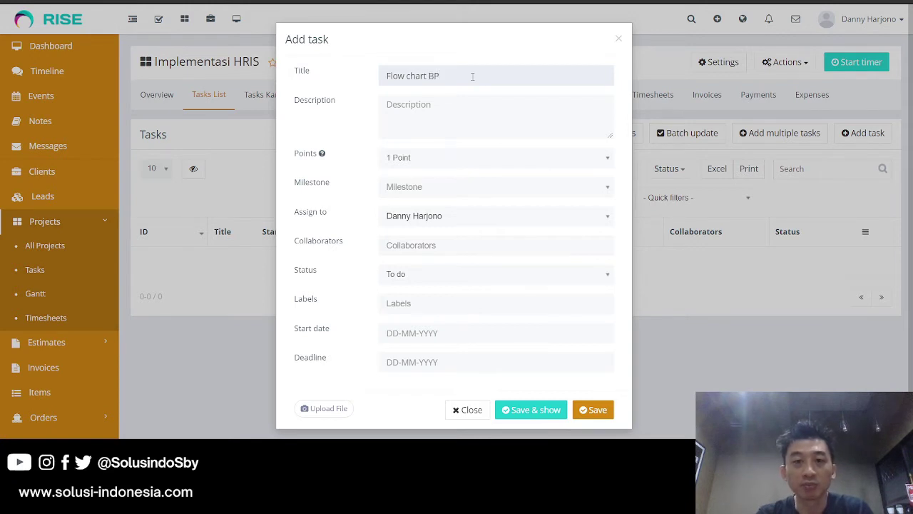
left_click_drag(472, 76, 384, 68)
key("ctrl+c")
left_click(438, 104)
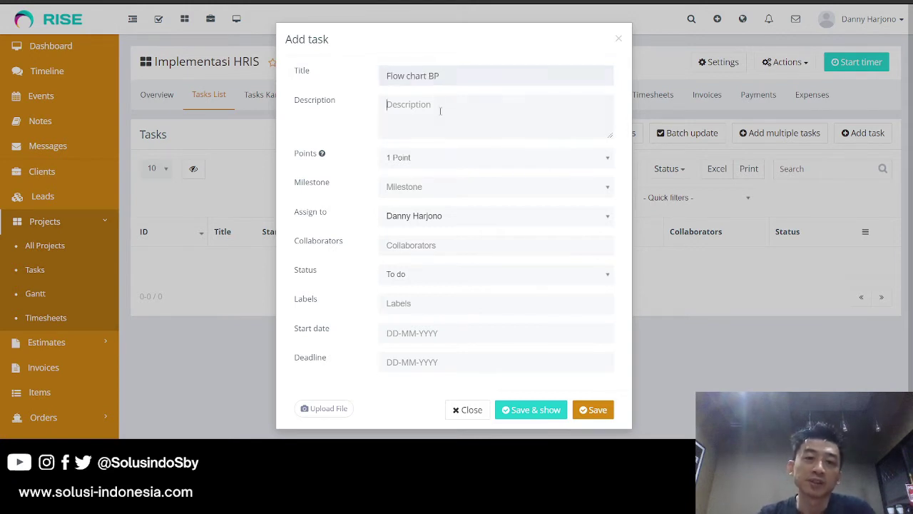
key("ctrl+v")
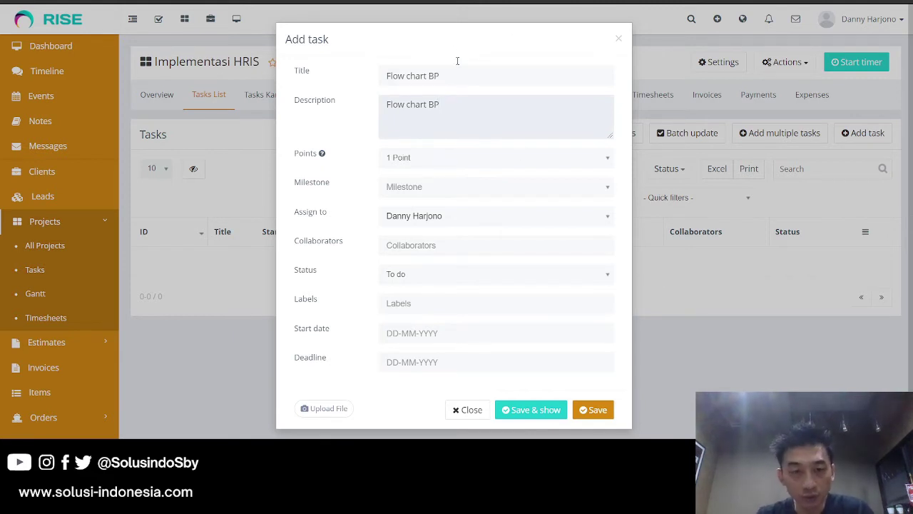
Set the new task's points to 2 Points and its milestone to Business Process Formulation
left_click(445, 165)
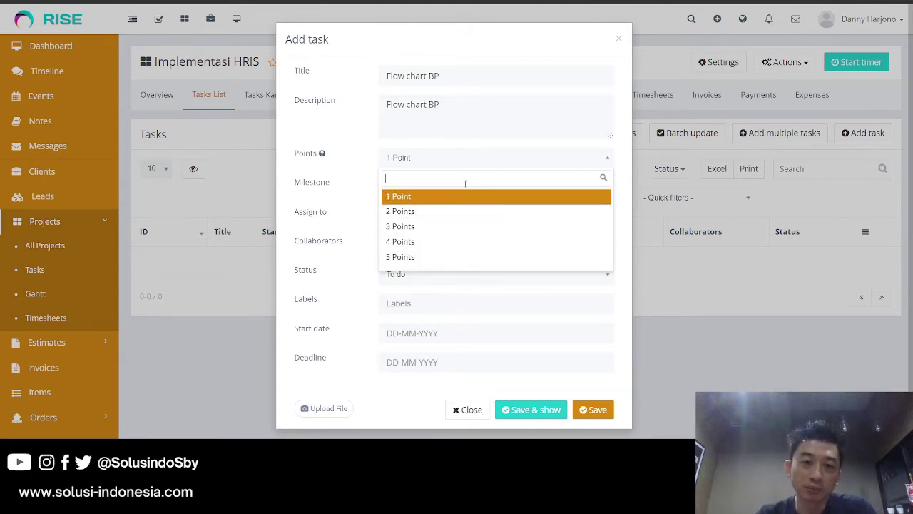
left_click(454, 226)
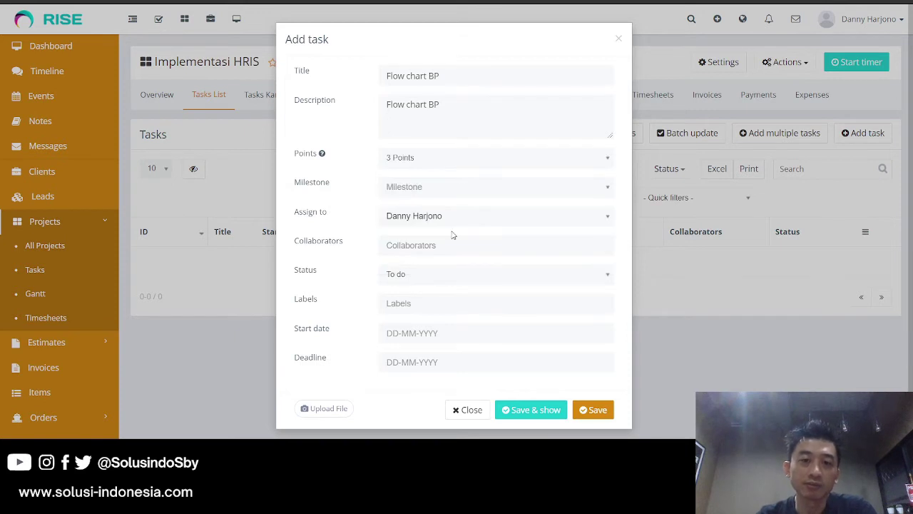
left_click(485, 156)
left_click(414, 211)
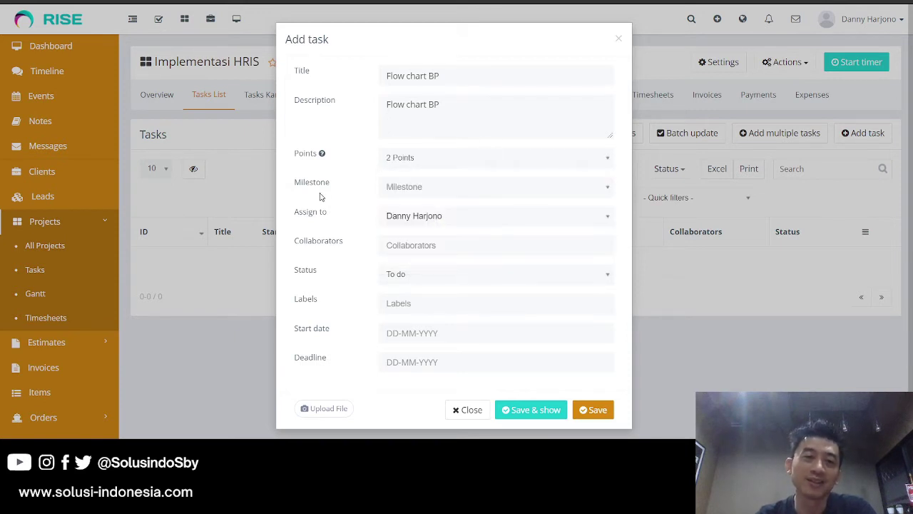
left_click(426, 189)
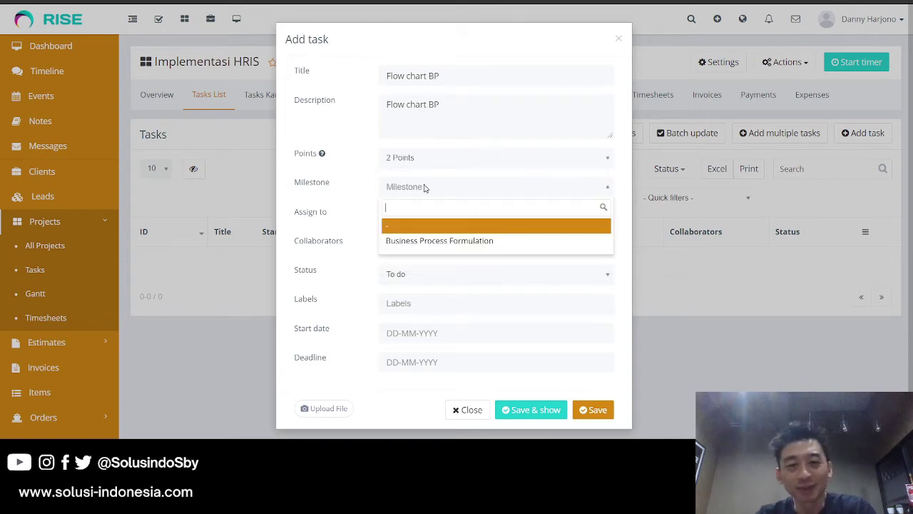
left_click(437, 243)
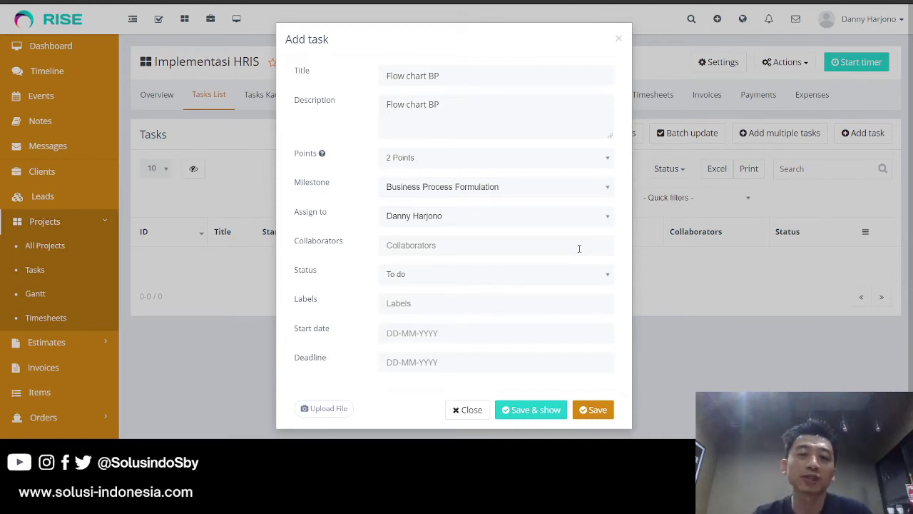
Assign the new task to the listed team member and check the collaborators and labels fields without filling them in
left_click(583, 216)
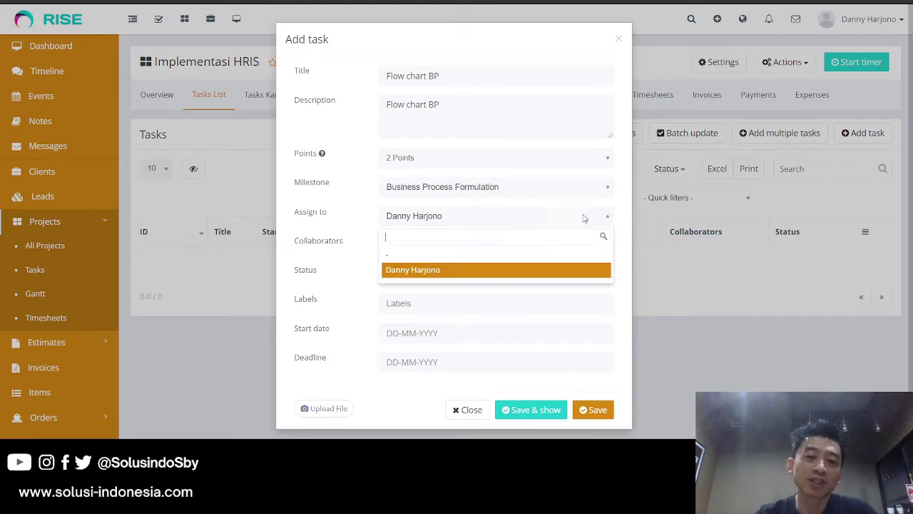
left_click(553, 269)
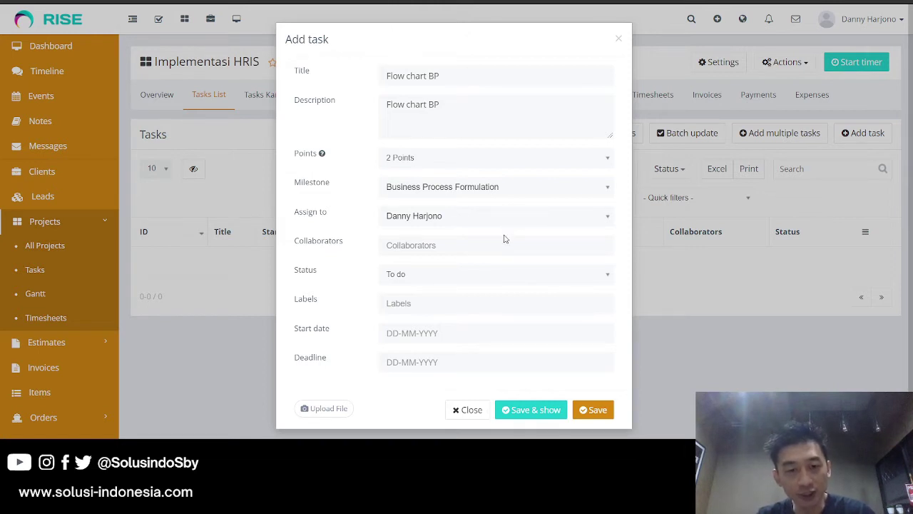
left_click(437, 250)
left_click(350, 265)
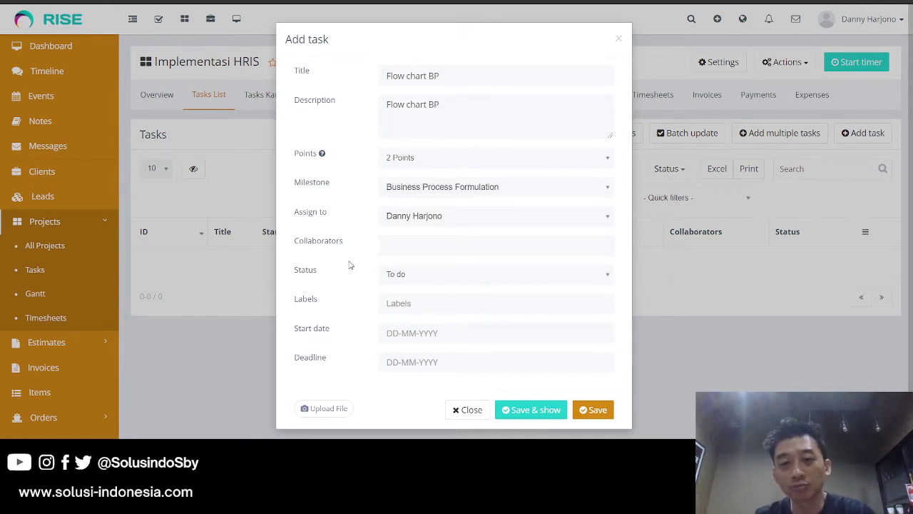
scroll(350, 265, "down", 1)
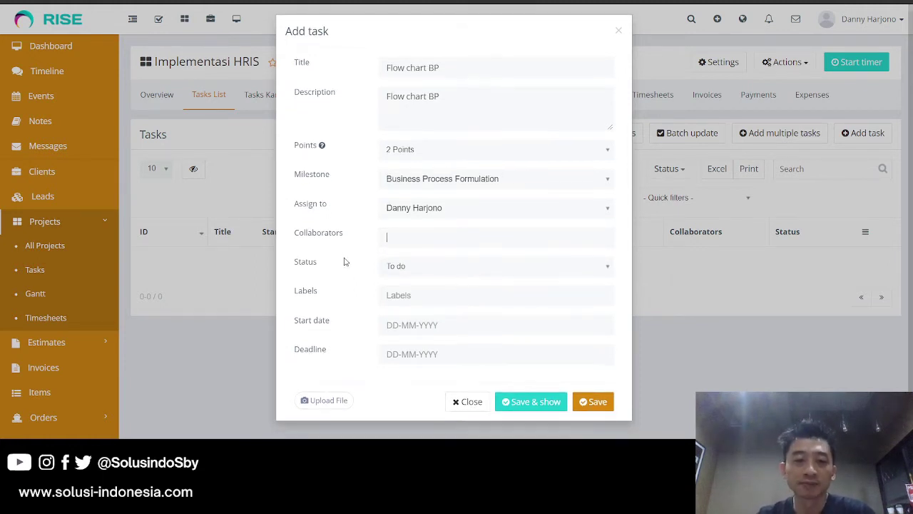
left_click(416, 274)
left_click(280, 282)
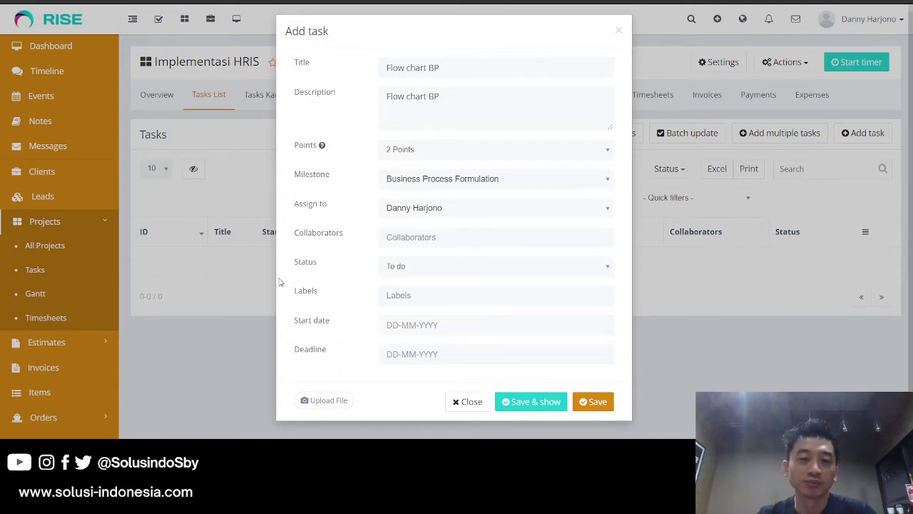
left_click(431, 295)
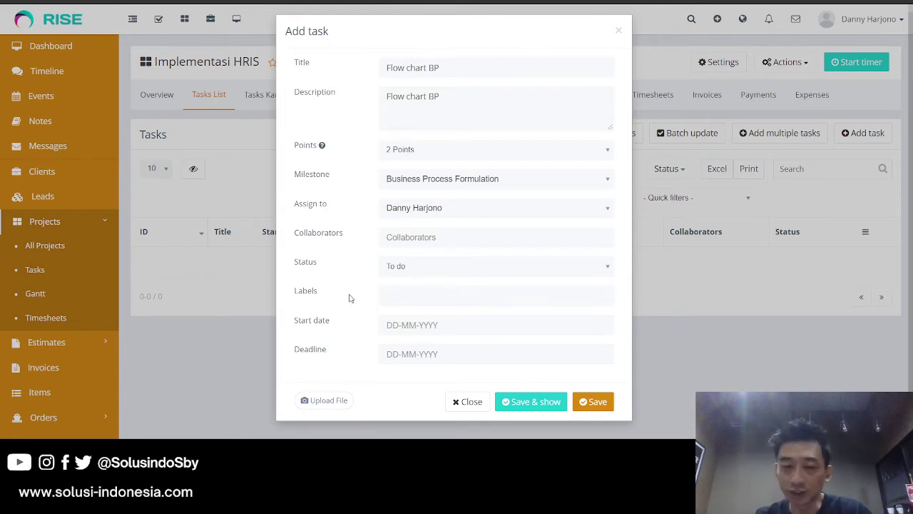
Set the new task's start date to 06-09-2021 and its deadline to 07-09-2021, and save the task
left_click(389, 327)
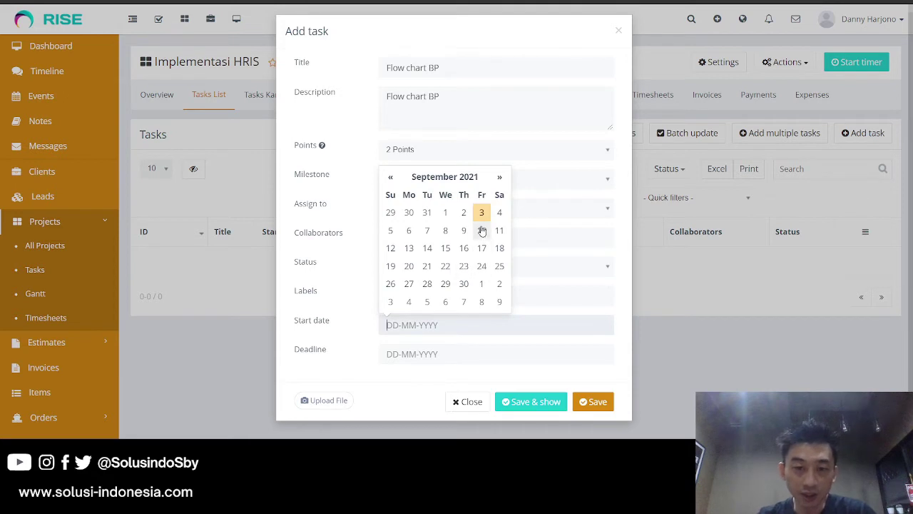
left_click(409, 231)
left_click(440, 357)
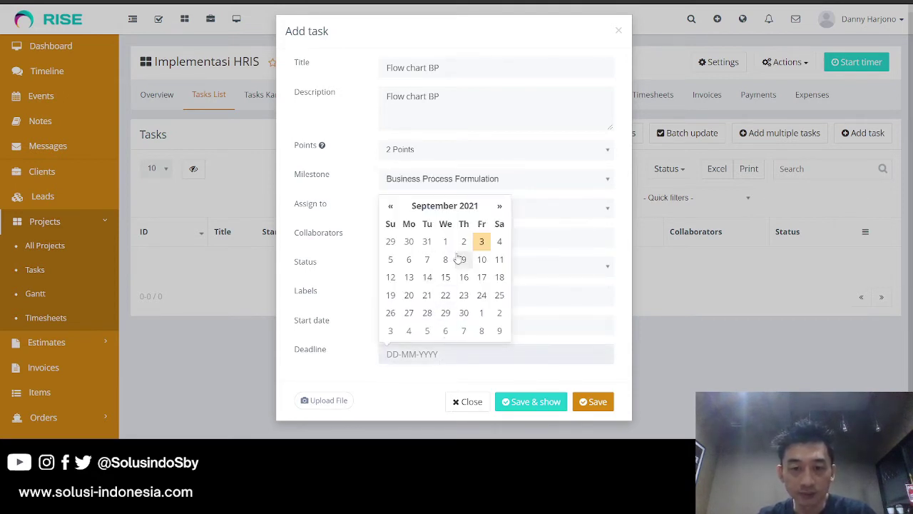
left_click(426, 261)
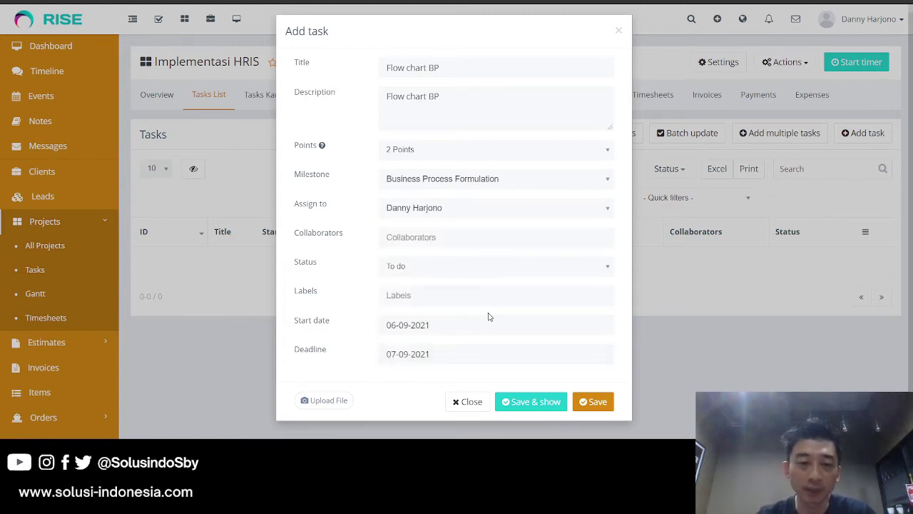
left_click(598, 402)
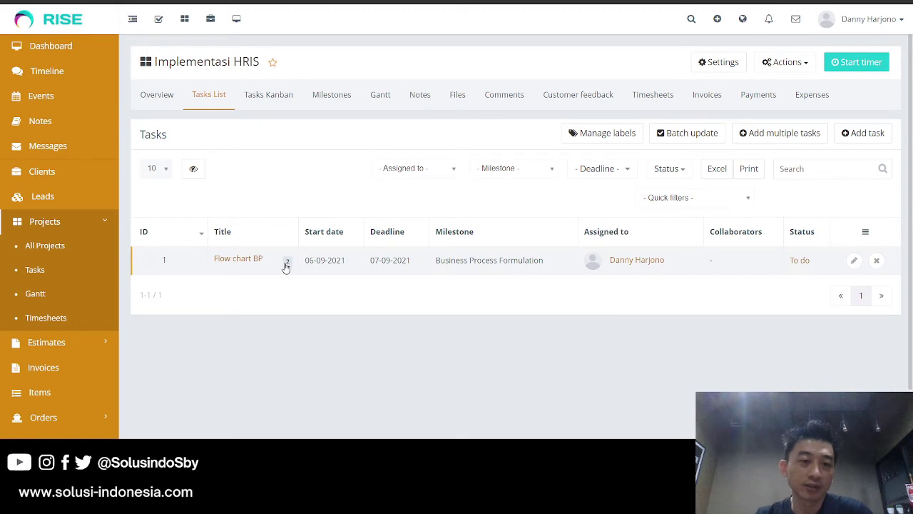
Refresh the project's Kanban board and move the Flow chart BP task from To do to In progress
left_click(279, 98)
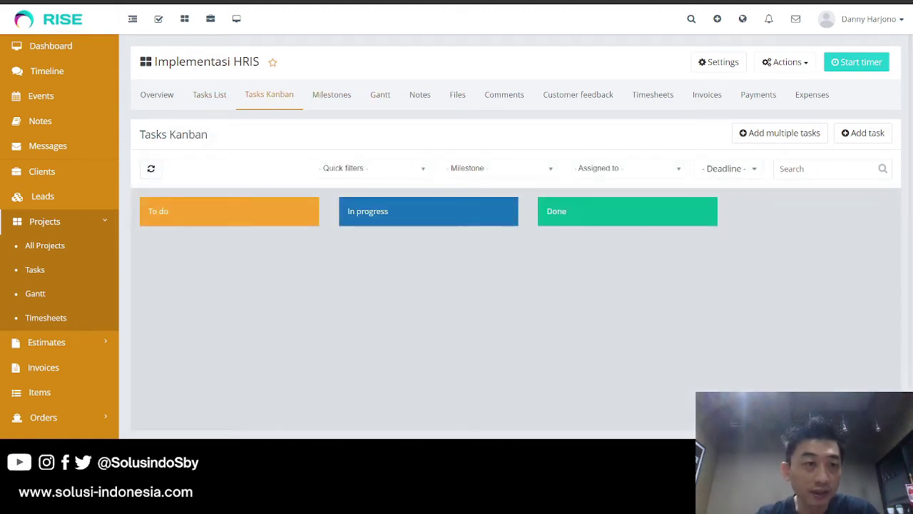
left_click(151, 168)
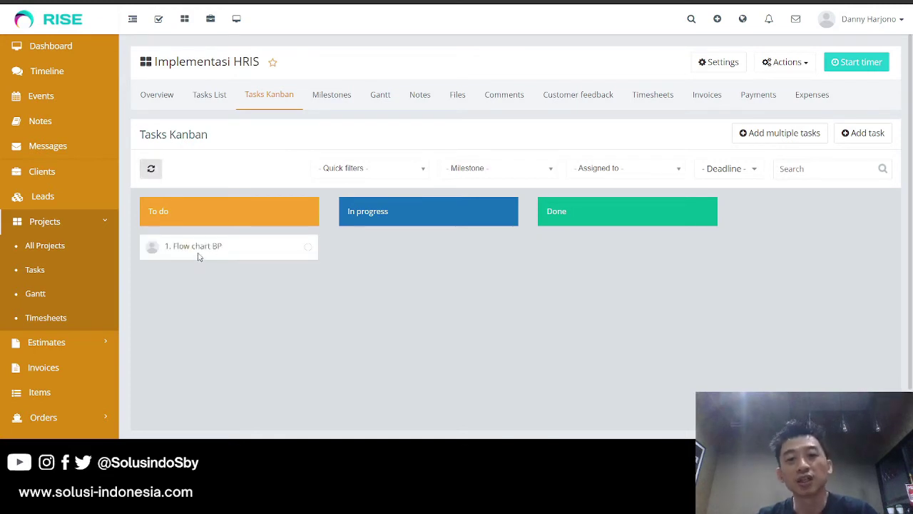
left_click_drag(175, 251, 395, 244)
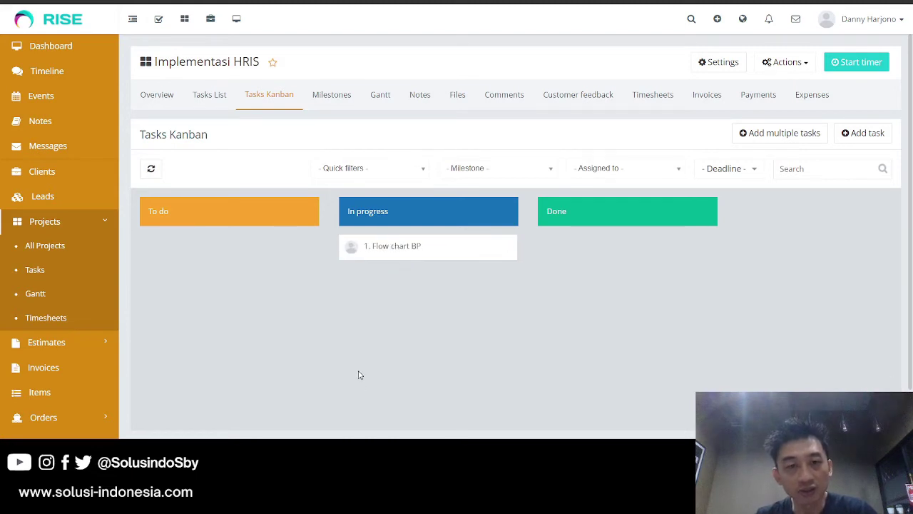
Check the Flow chart BP task's status in the reloaded task list and review the project's Kanban, milestones and Gantt views
left_click(211, 97)
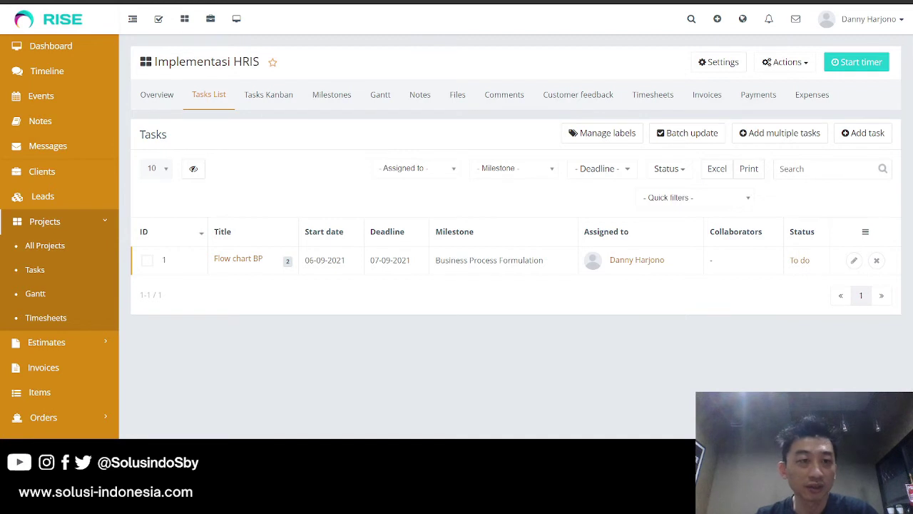
key("F5")
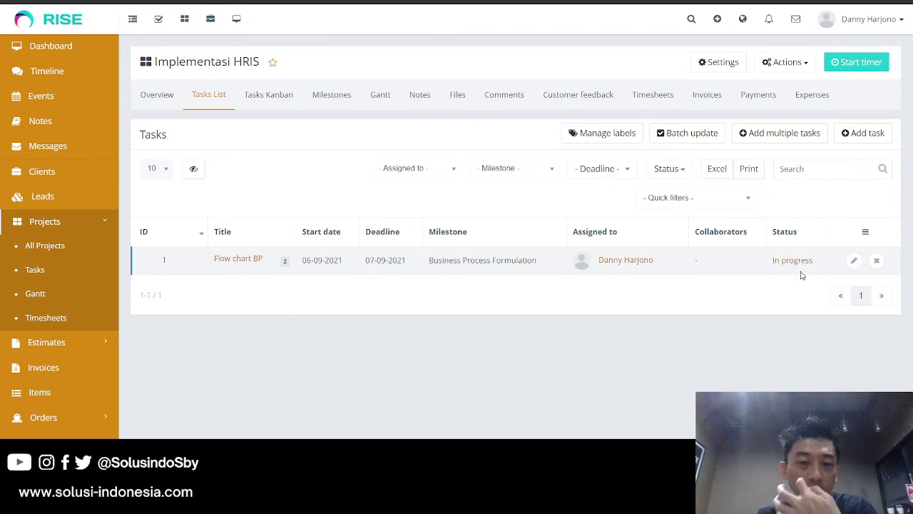
left_click(279, 104)
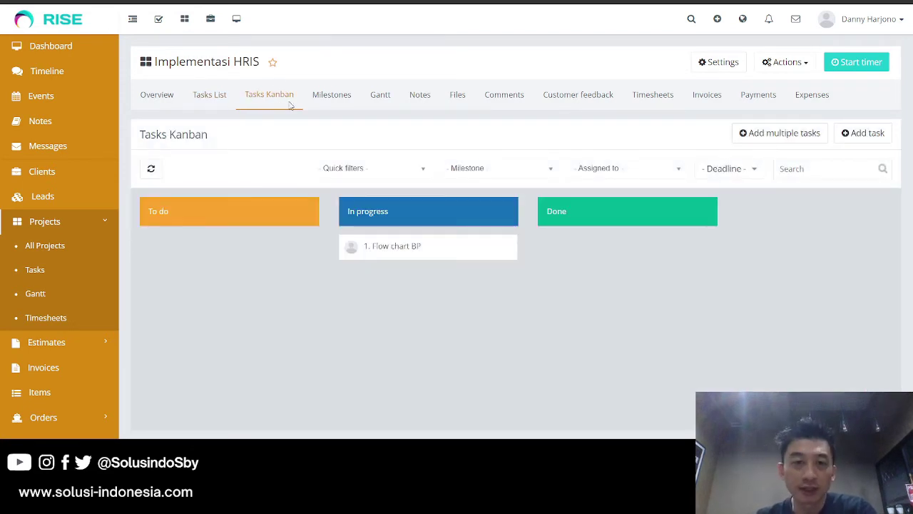
left_click(348, 100)
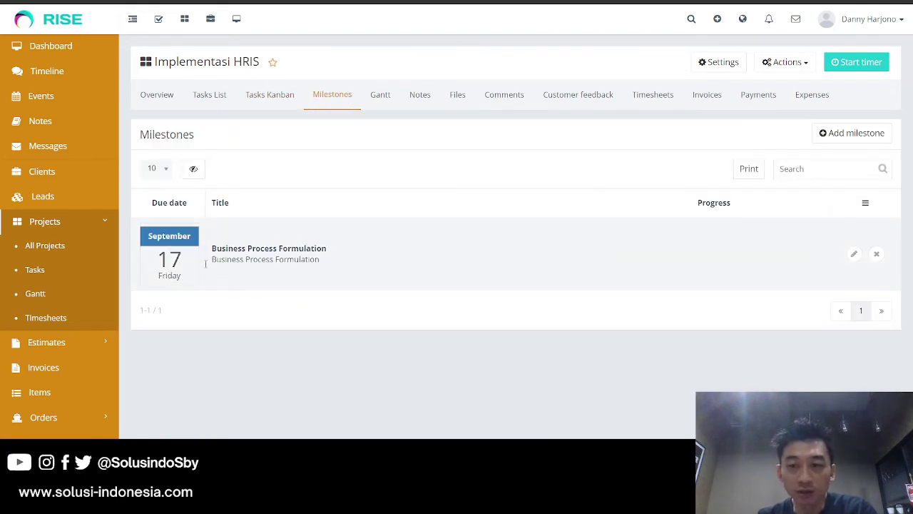
left_click(381, 97)
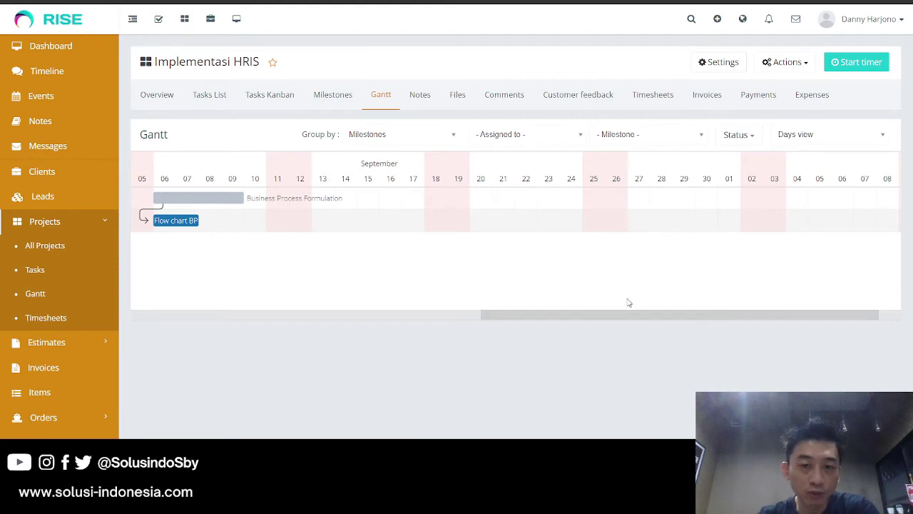
left_click_drag(621, 318, 530, 316)
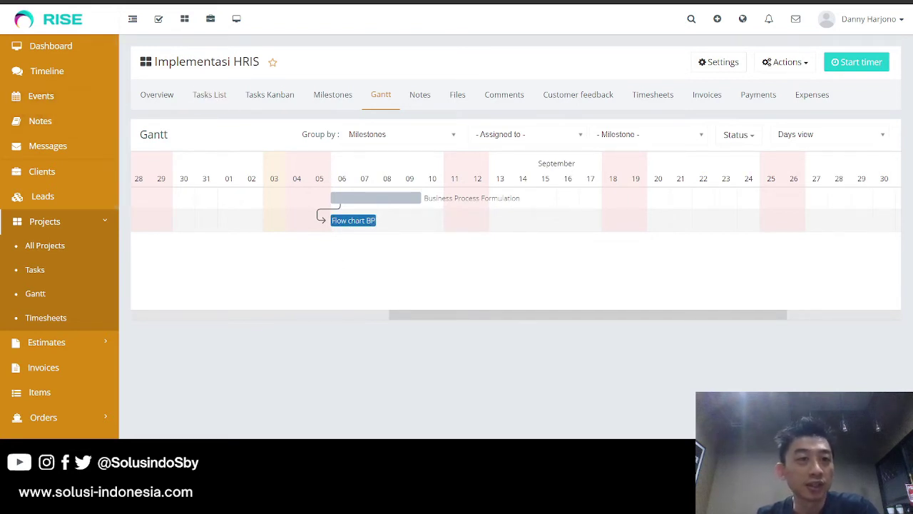
Review the dashboard's project timeline entries and its other overview widgets
left_click(50, 45)
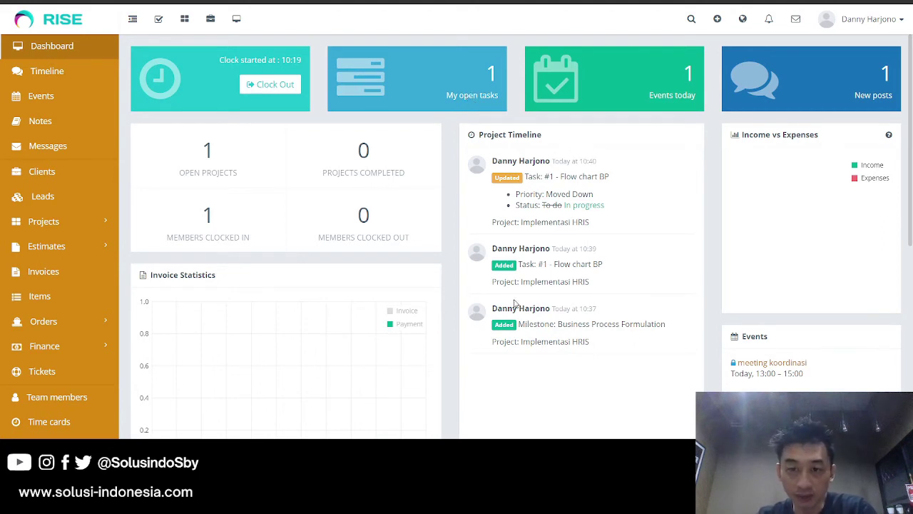
scroll(550, 322, "down", 1)
scroll(550, 322, "up", 1)
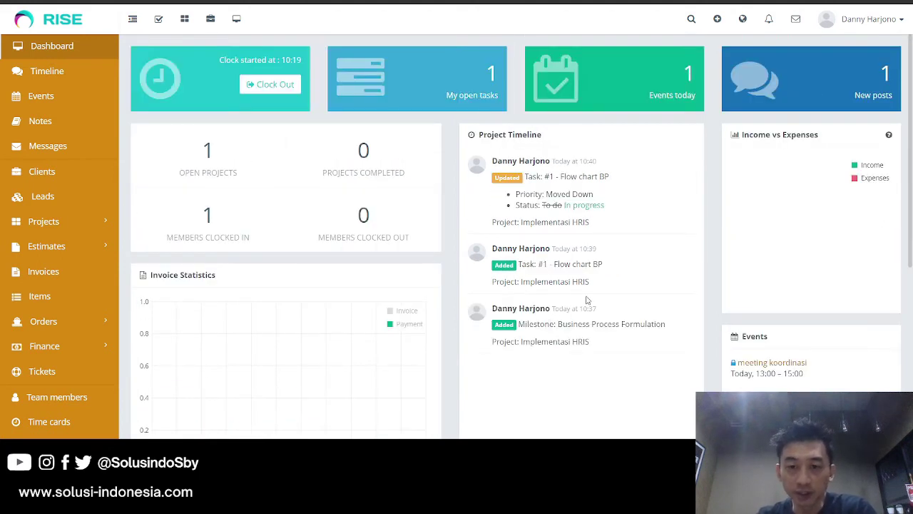
scroll(594, 243, "down", 1)
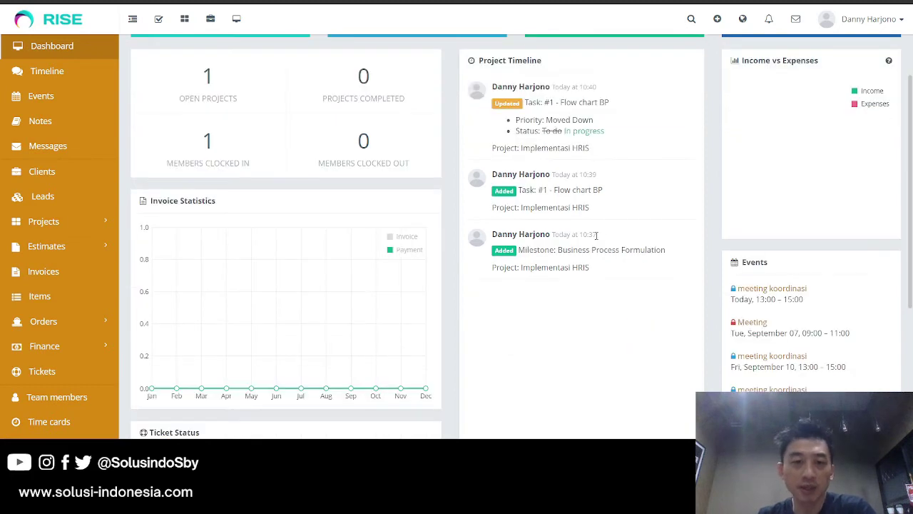
scroll(593, 214, "up", 1)
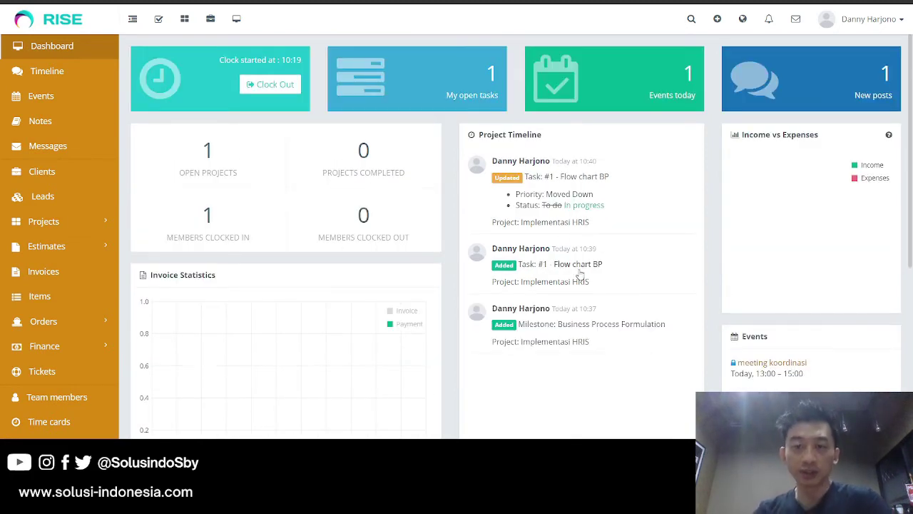
scroll(596, 222, "down", 1)
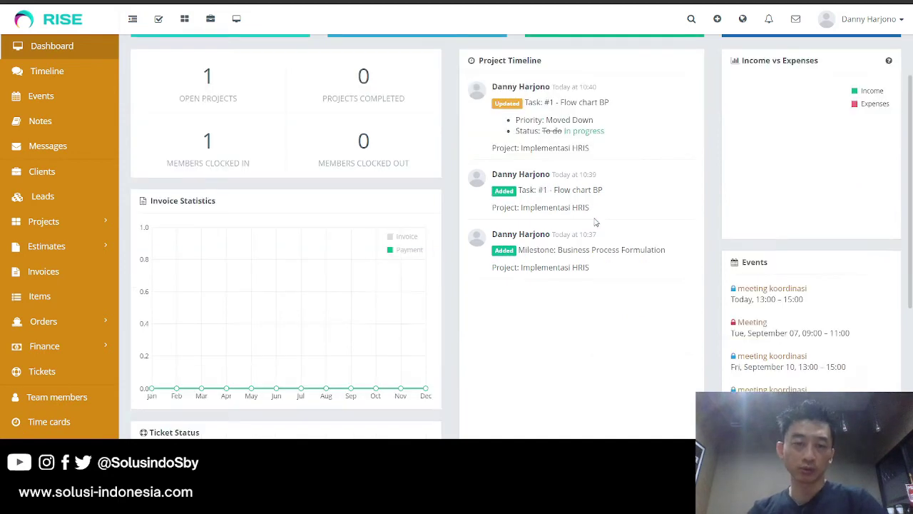
scroll(596, 222, "down", 3)
scroll(595, 223, "up", 5)
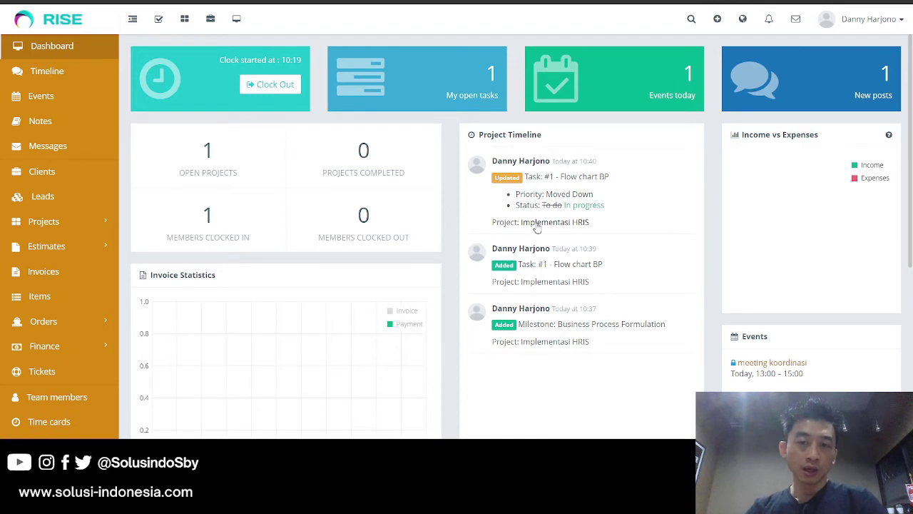
Open the Flow chart BP task from the dashboard's open tasks and look through its details and activity
left_click(484, 82)
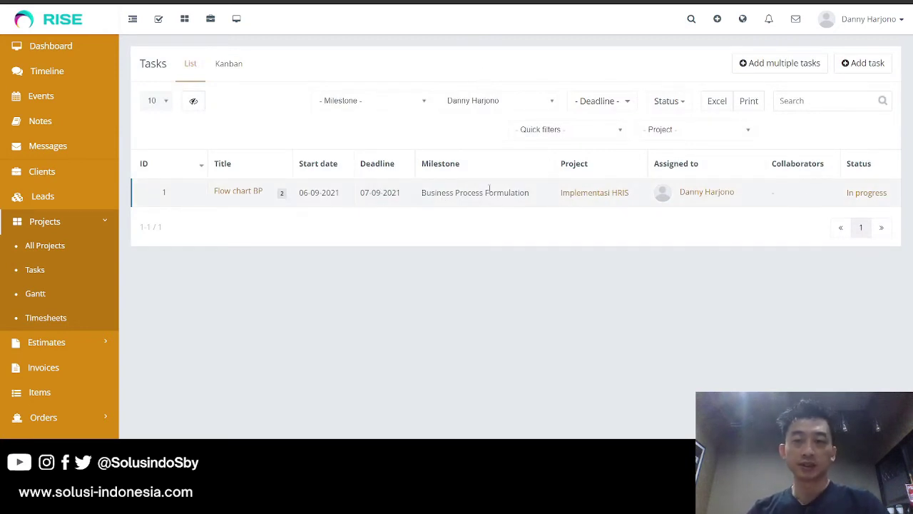
left_click(240, 193)
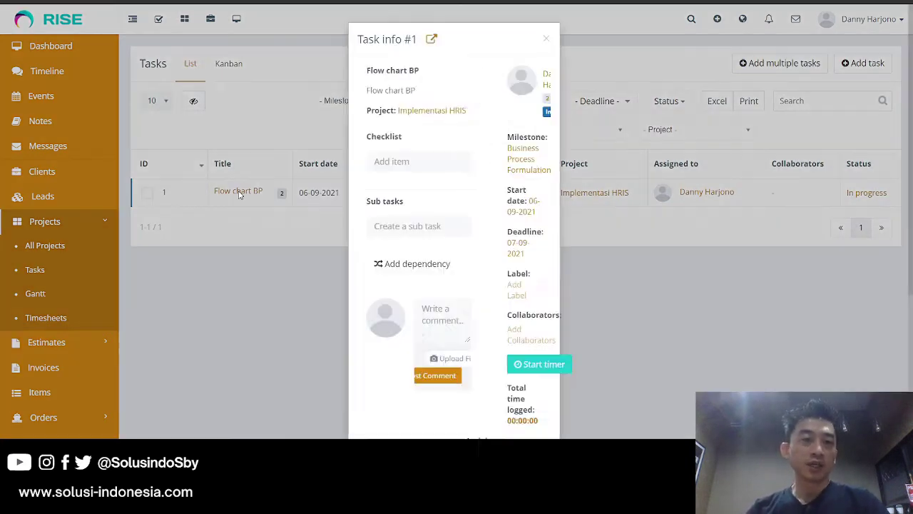
scroll(301, 204, "down", 2)
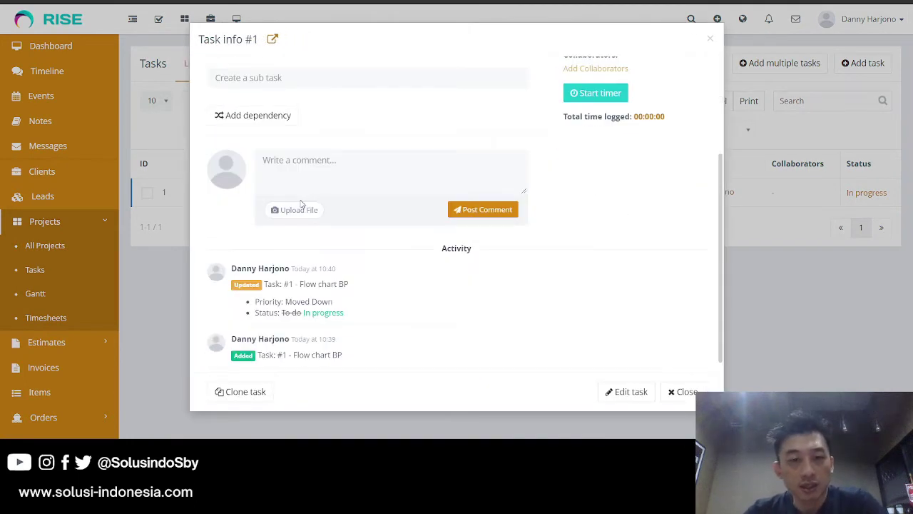
scroll(302, 204, "up", 1)
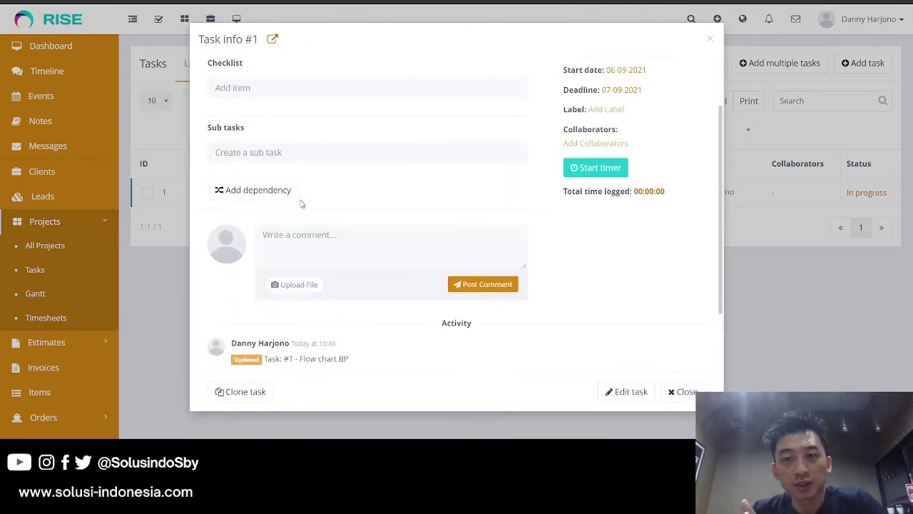
scroll(301, 204, "up", 1)
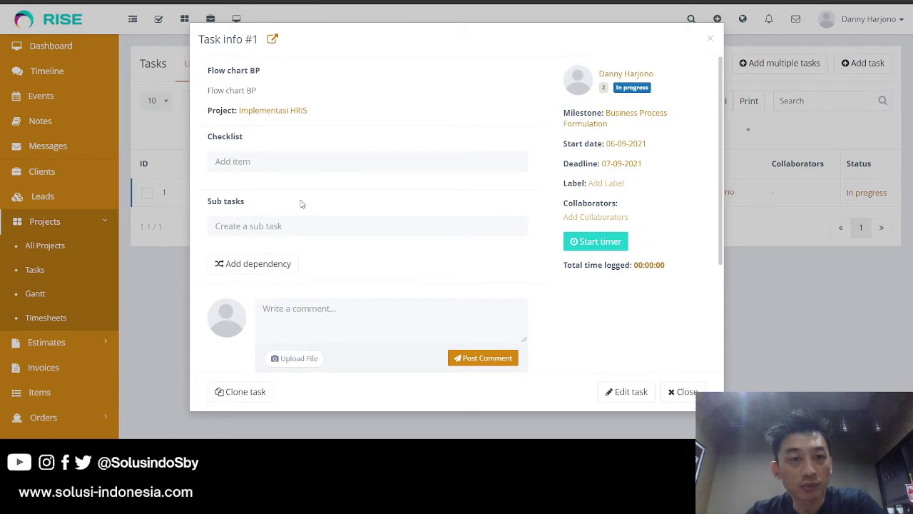
Add the checklist item "Meeting koordinasi dengan PIC Klien" to the Flow chart BP task
left_click(256, 161)
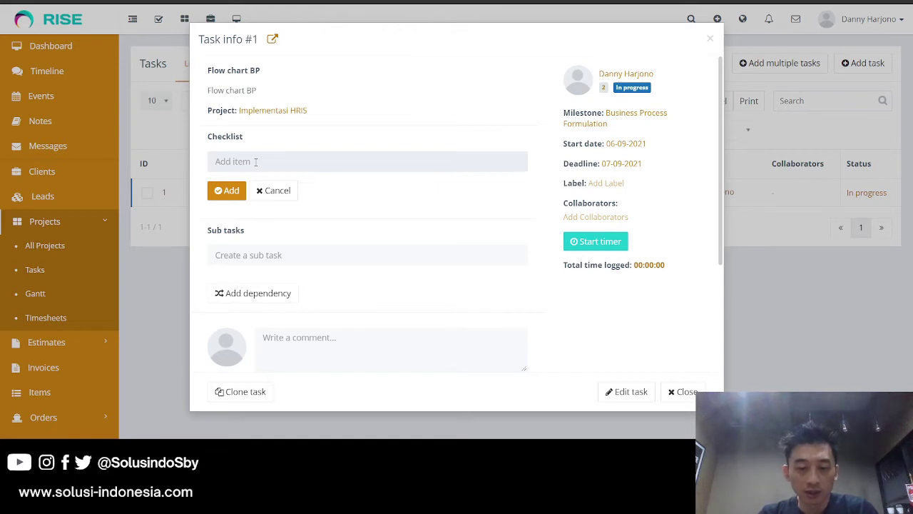
type("Meeting ke")
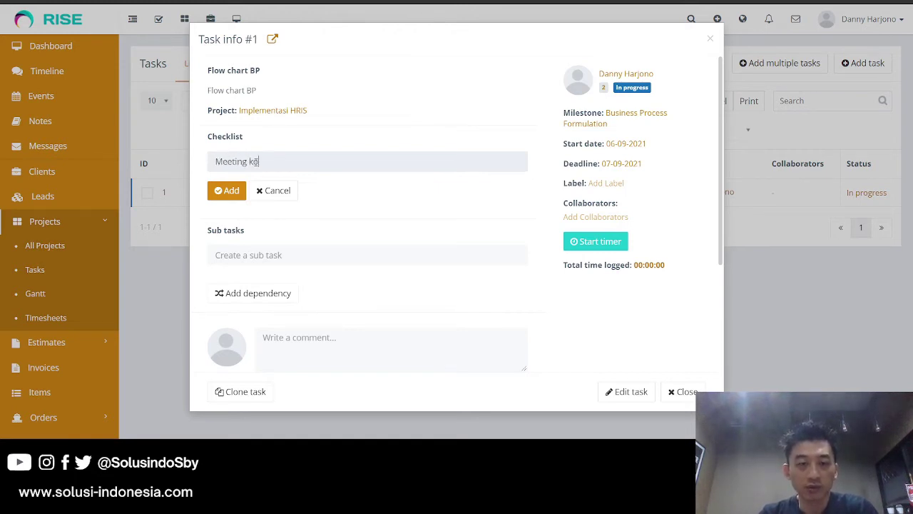
type("ordinasi dengan ")
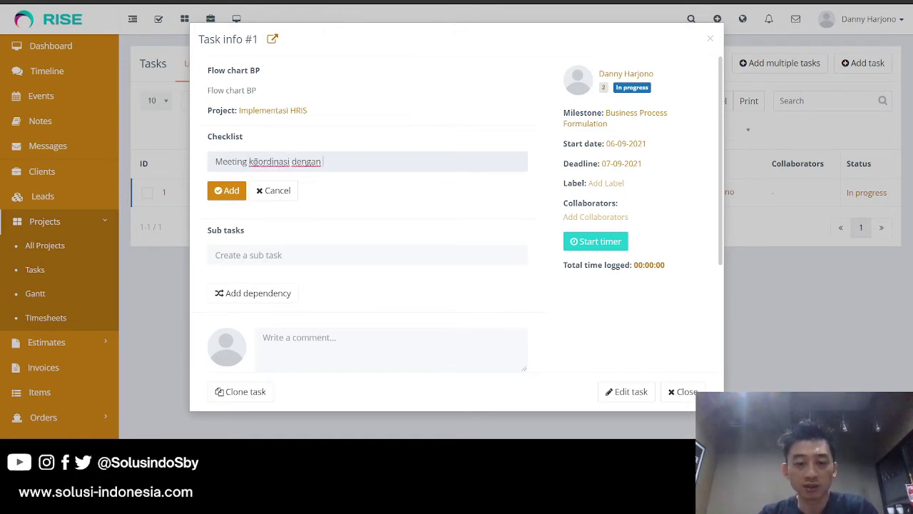
type("PIC Klien")
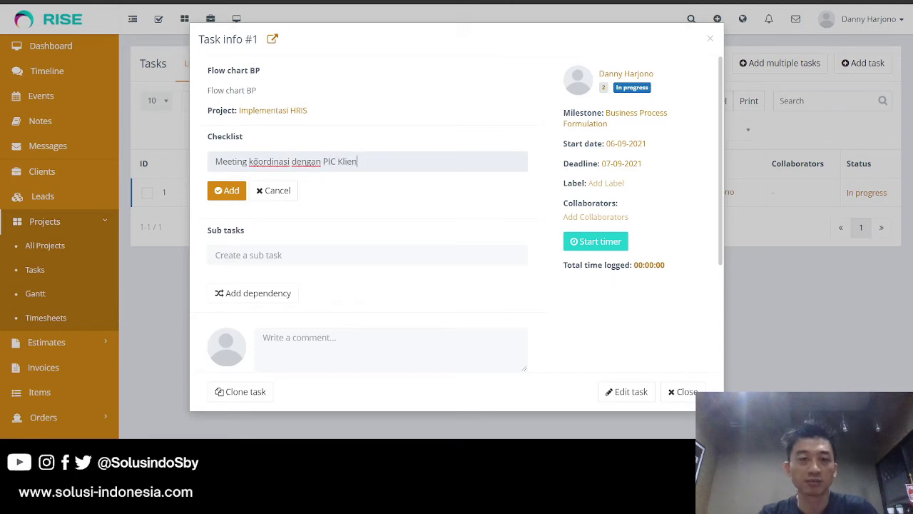
left_click(226, 191)
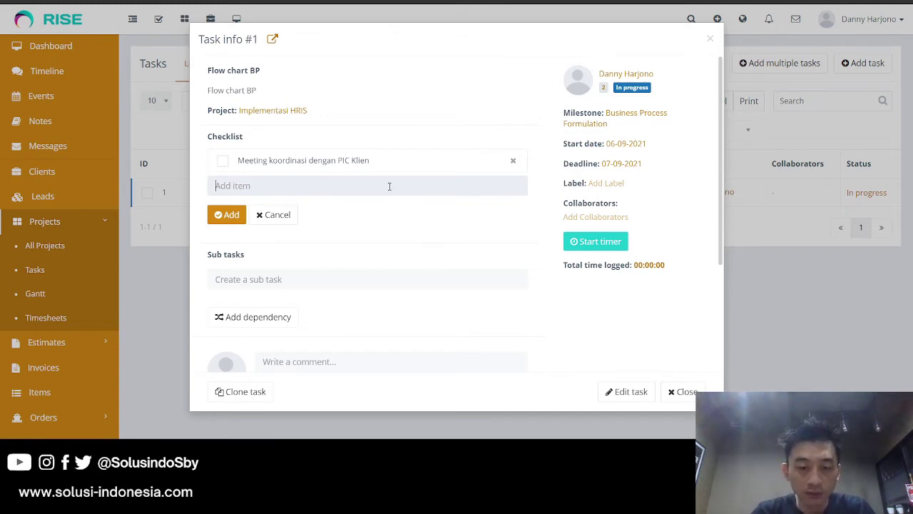
Add the checklist item "Pembuatan draft Flowchart" to the Flow chart BP task
type("Pemb")
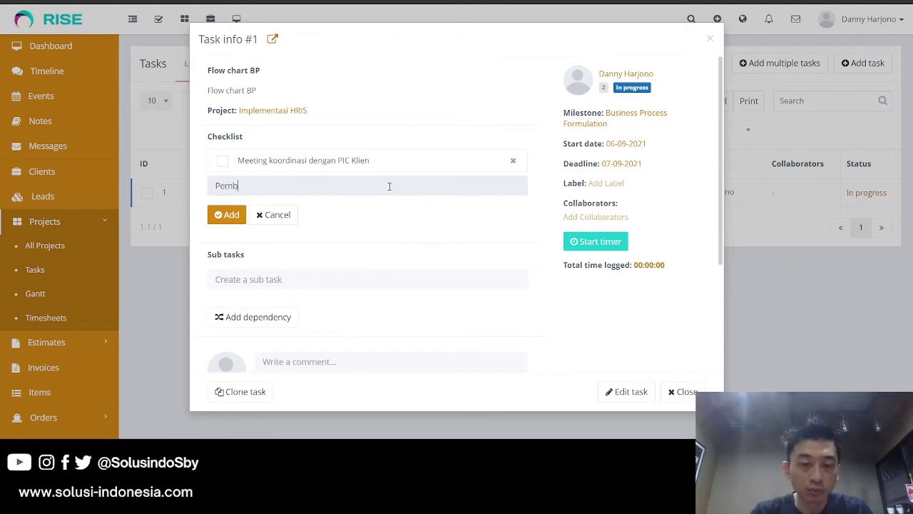
type("uatan draft F")
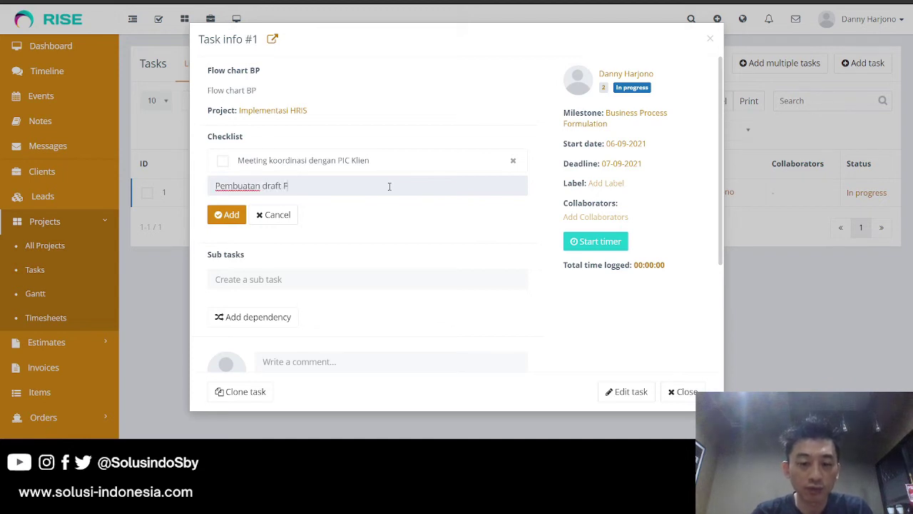
type("lowchart")
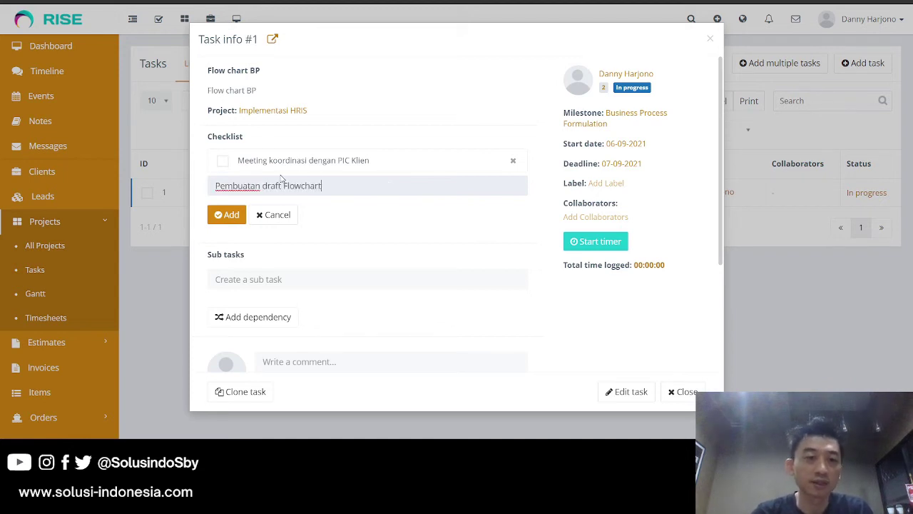
left_click(225, 216)
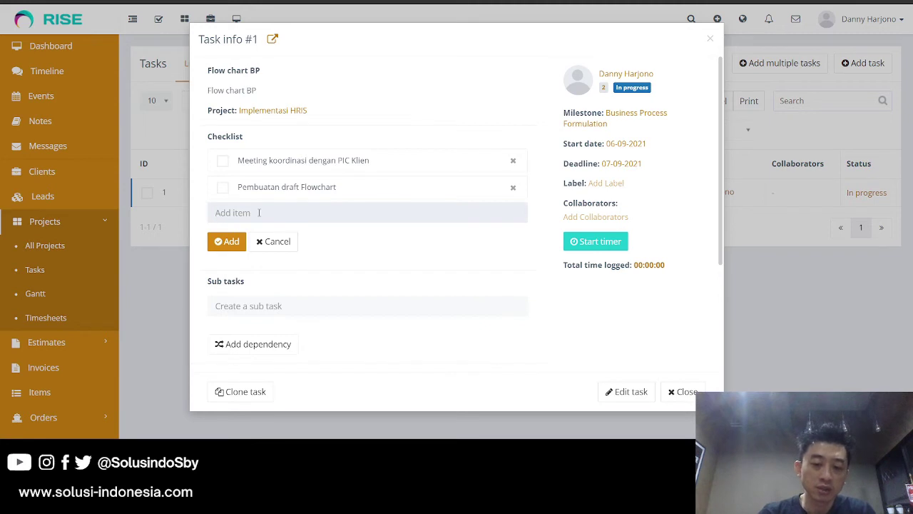
Add the checklist item "Meeting koordinasi dengan PIC Klien untuk menentukan validitas flow chart" to the Flow chart BP task
type("Meeti")
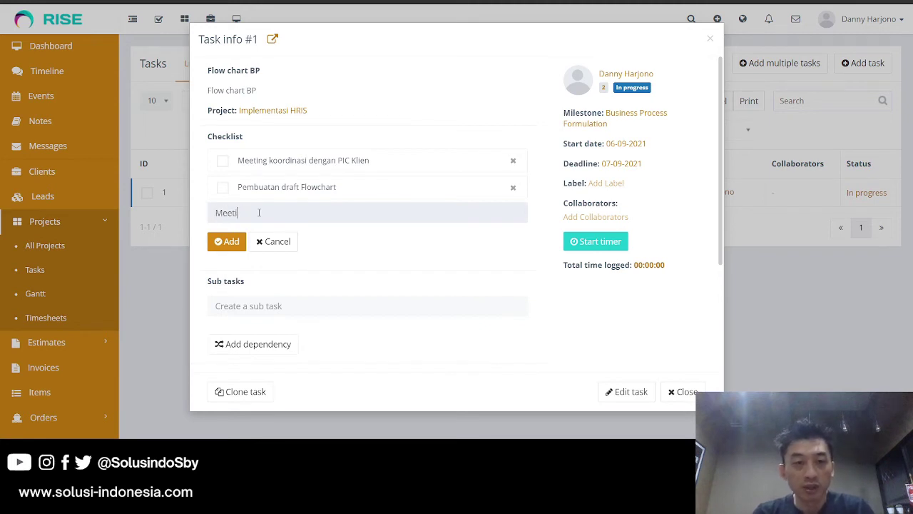
type("ng koordina")
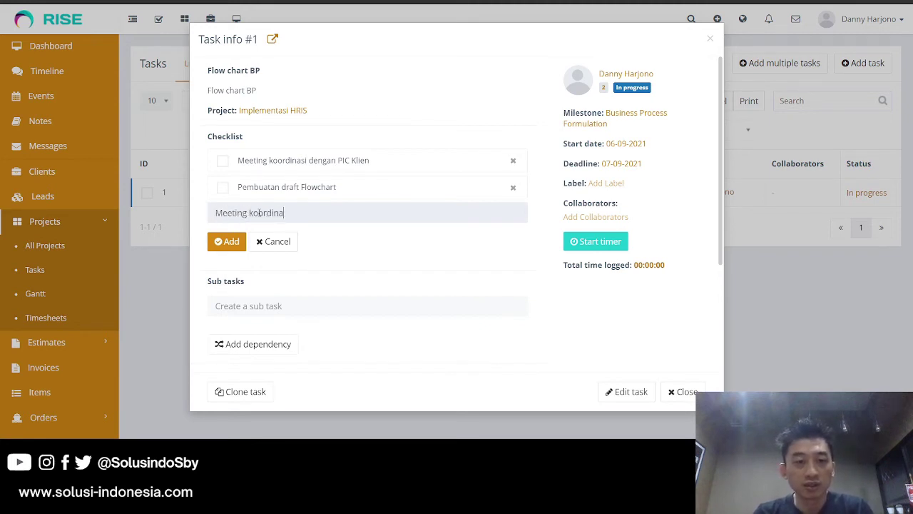
type("si dengan PIC K")
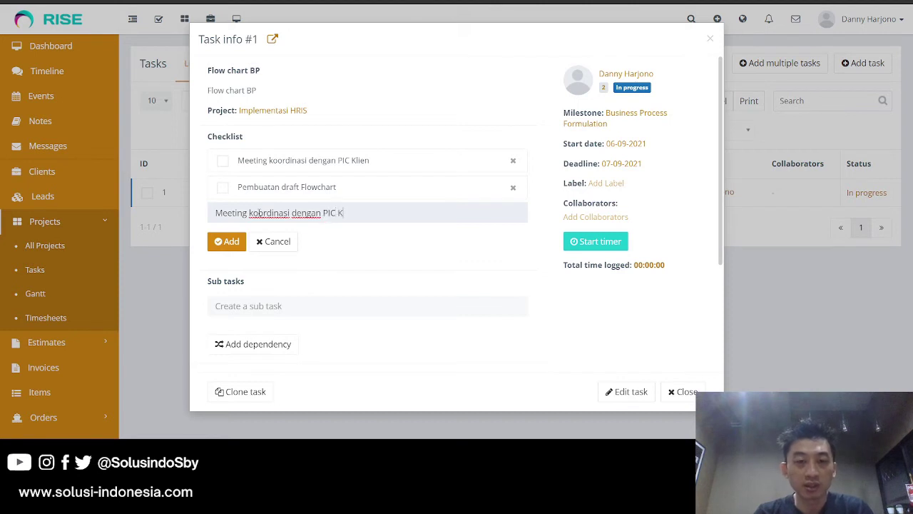
type("lien untuk me")
key("BackSpace")
key("BackSpace")
type("menentukan ")
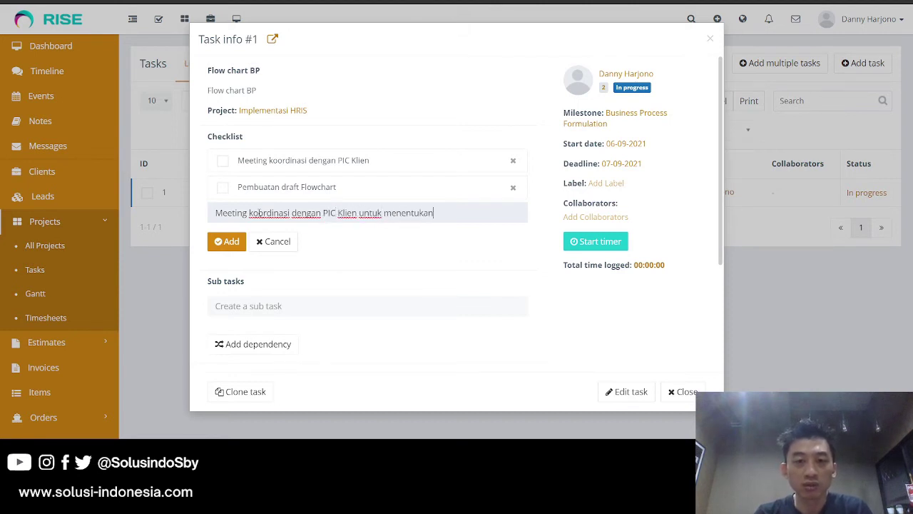
type("val")
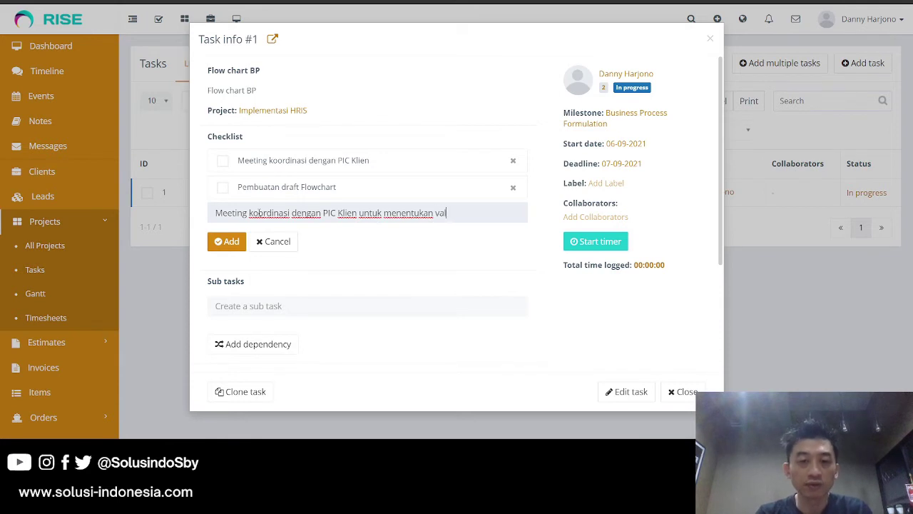
type("id")
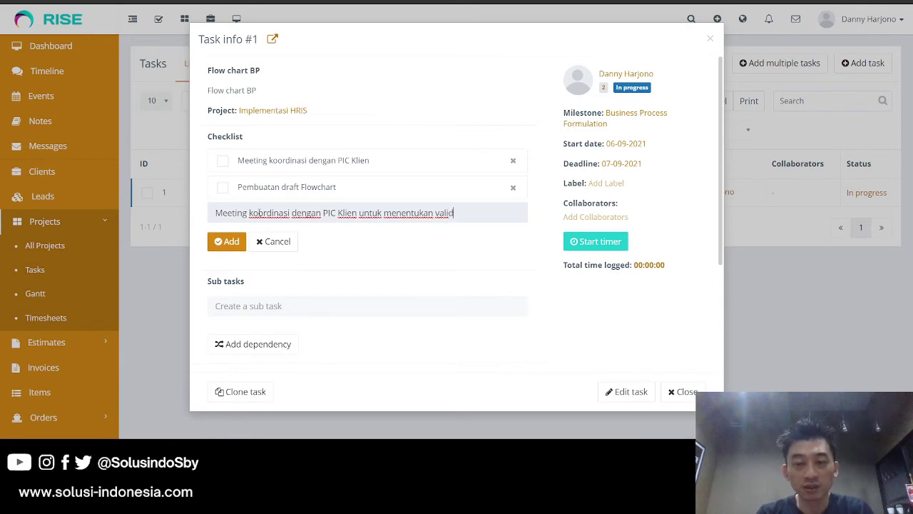
type("itas")
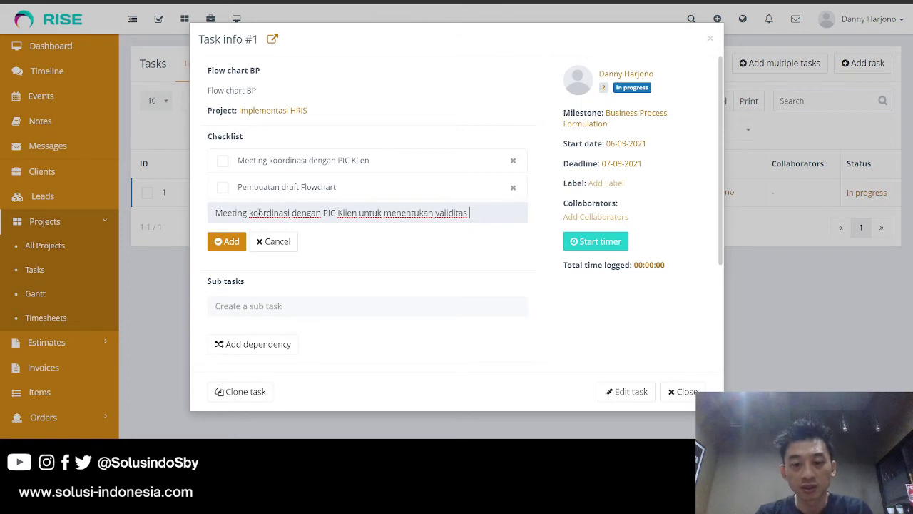
type(" flow chart")
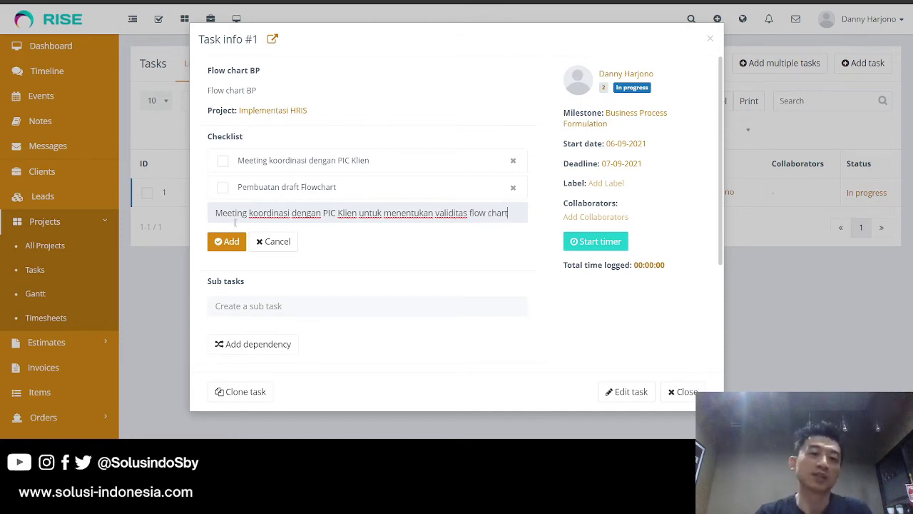
left_click(219, 242)
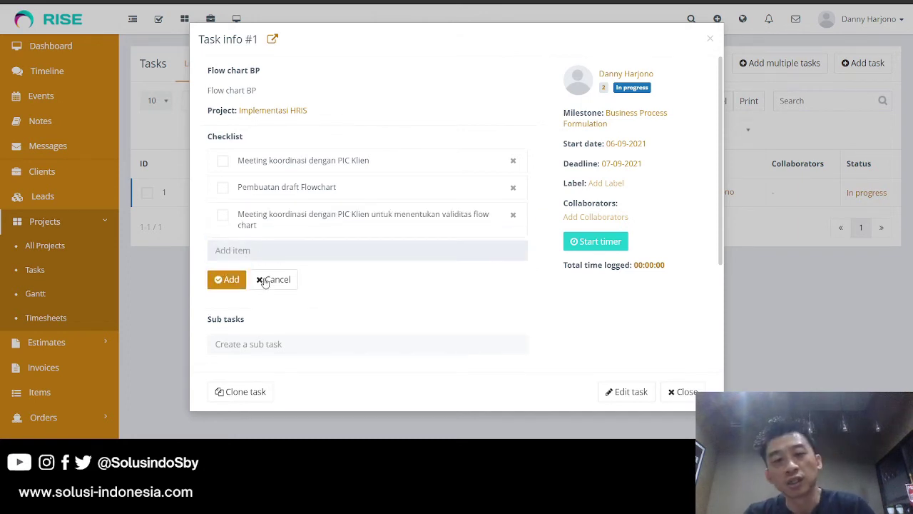
Create the sub task "install visio di laptop user" under the Flow chart BP task
scroll(291, 289, "down", 1)
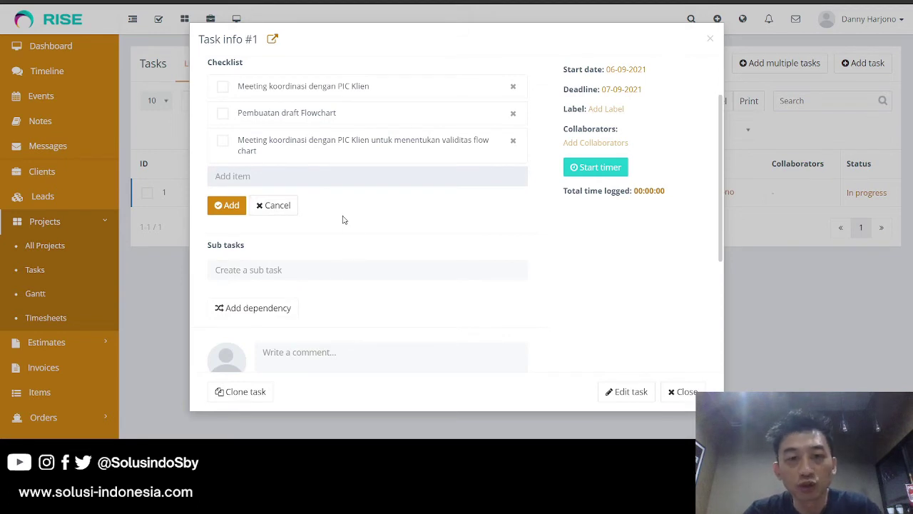
left_click(323, 269)
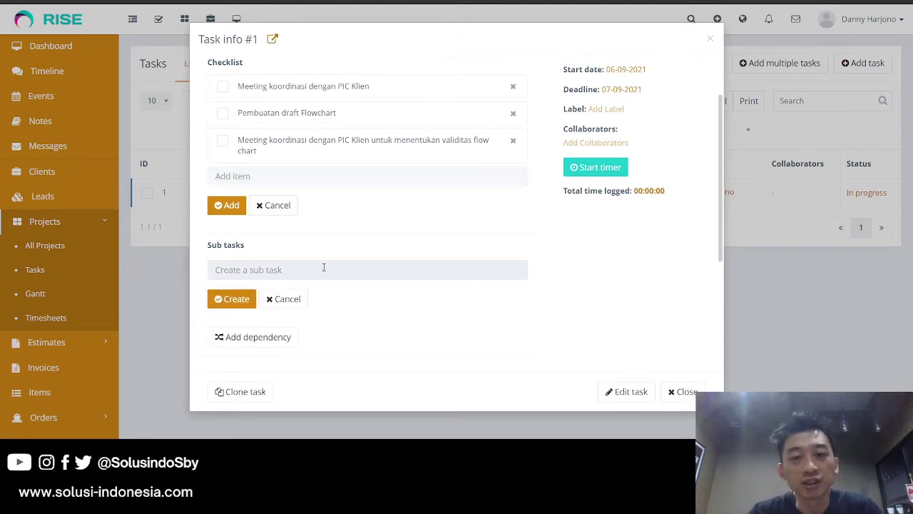
scroll(340, 250, "up", 1)
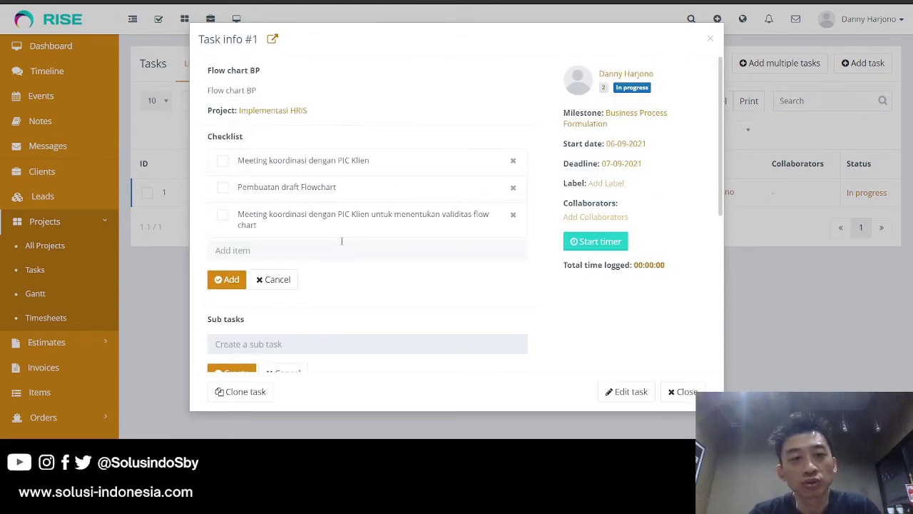
scroll(303, 196, "down", 1)
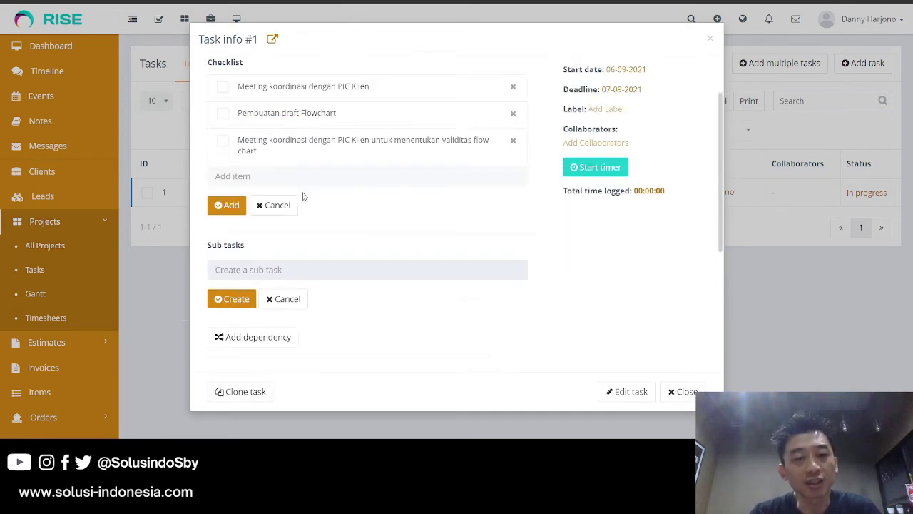
scroll(335, 199, "down", 1)
scroll(369, 214, "up", 2)
scroll(374, 233, "down", 1)
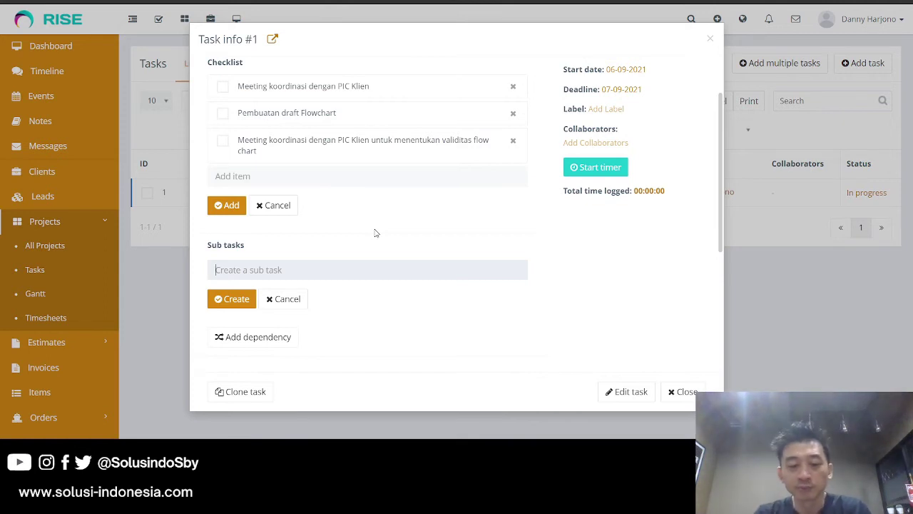
type("install")
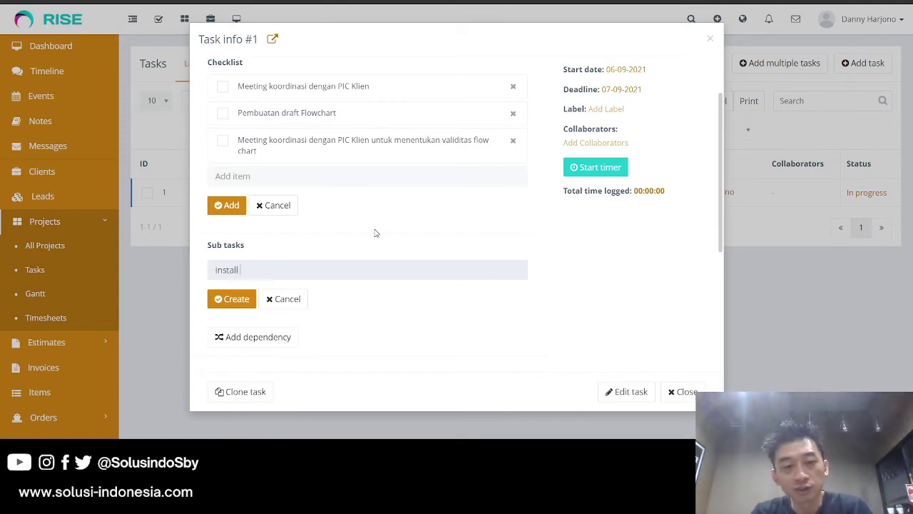
type(" visio d")
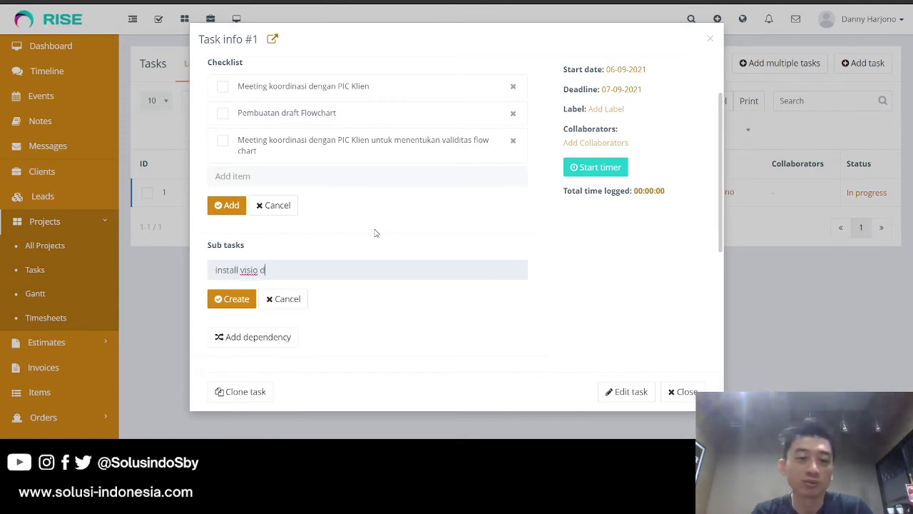
type("i laptop user")
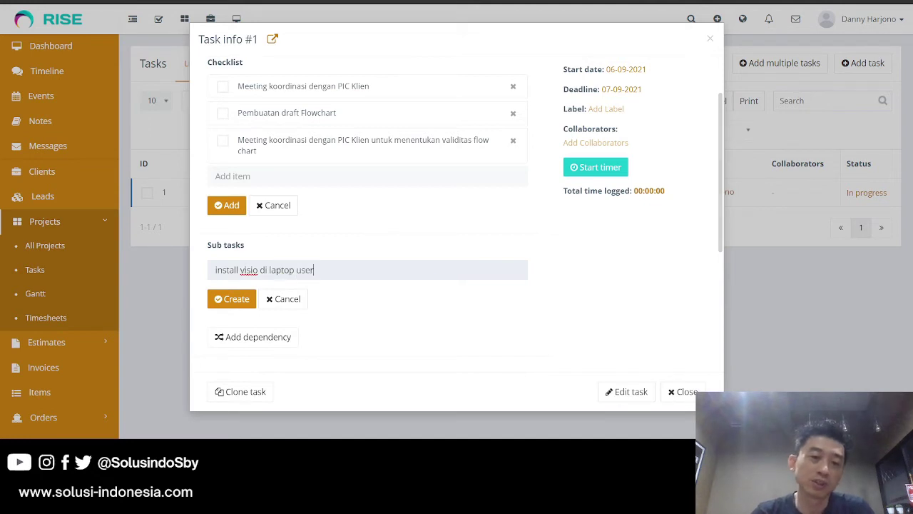
left_click(240, 297)
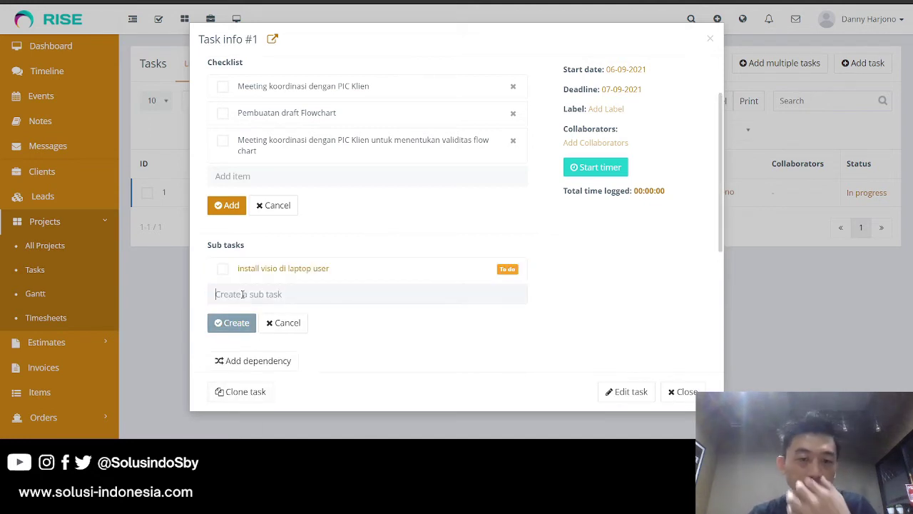
Review the Flow chart BP task's comment area, dependency options and activity log, and close the task details
scroll(543, 340, "down", 2)
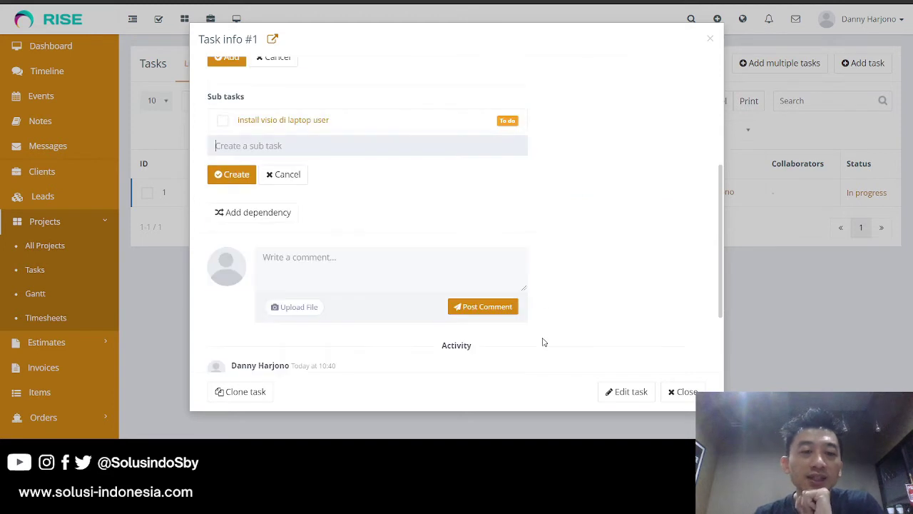
left_click(346, 274)
scroll(347, 278, "down", 1)
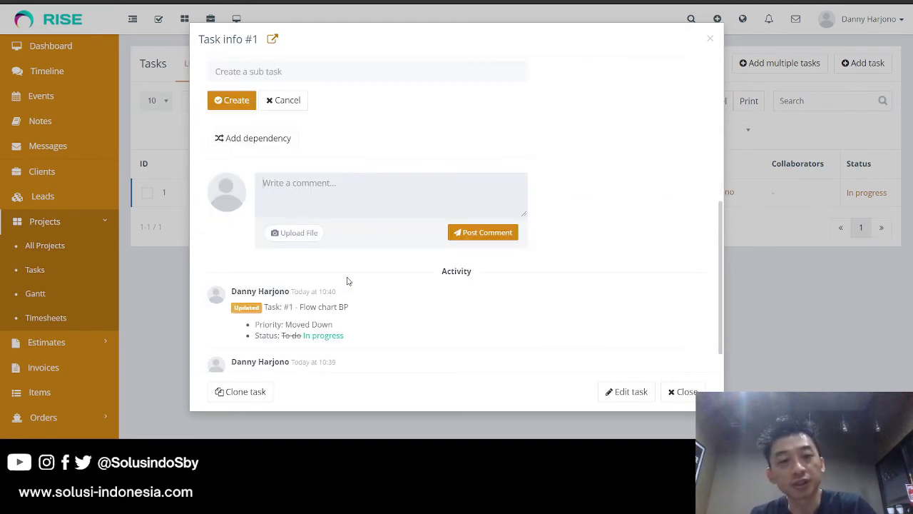
left_click(246, 138)
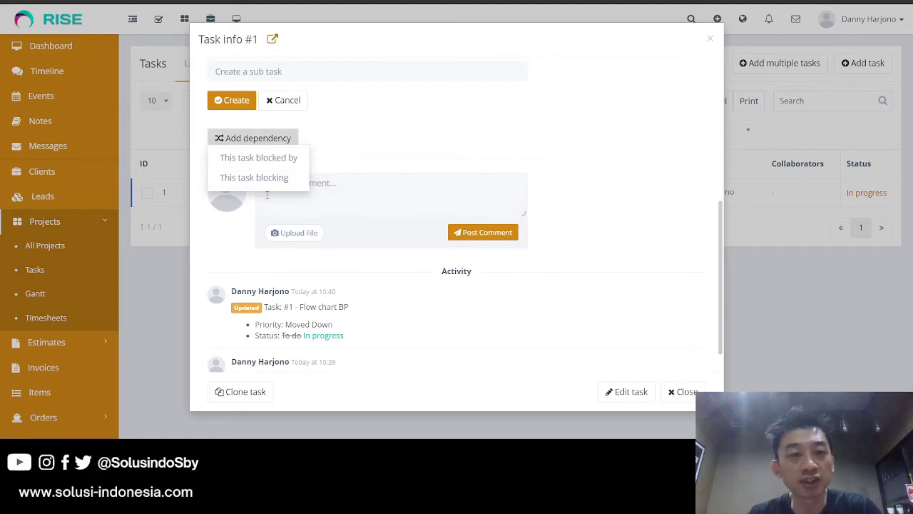
scroll(357, 264, "up", 2)
scroll(361, 271, "up", 1)
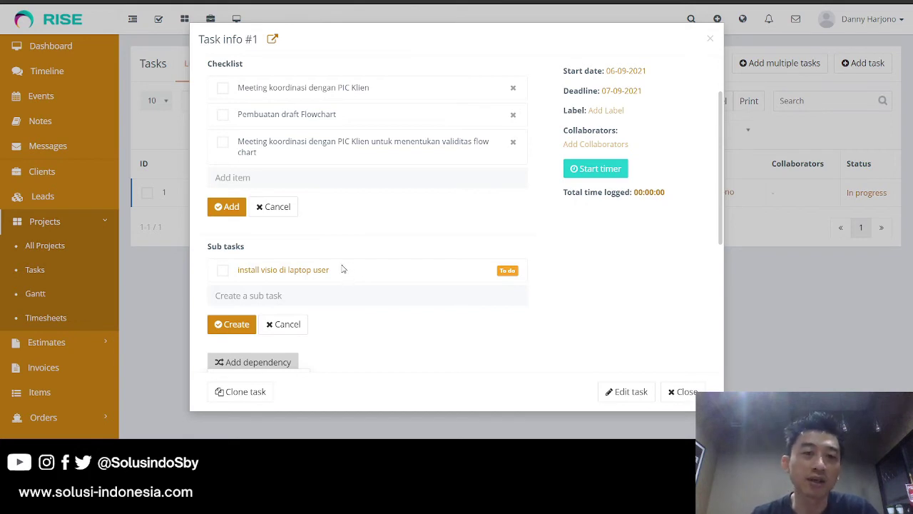
scroll(289, 286, "down", 1)
left_click(289, 286)
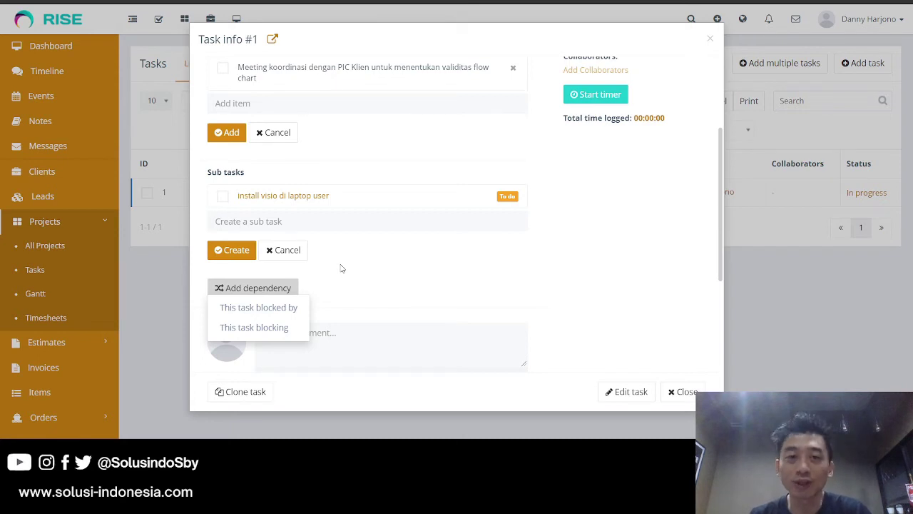
scroll(342, 268, "down", 2)
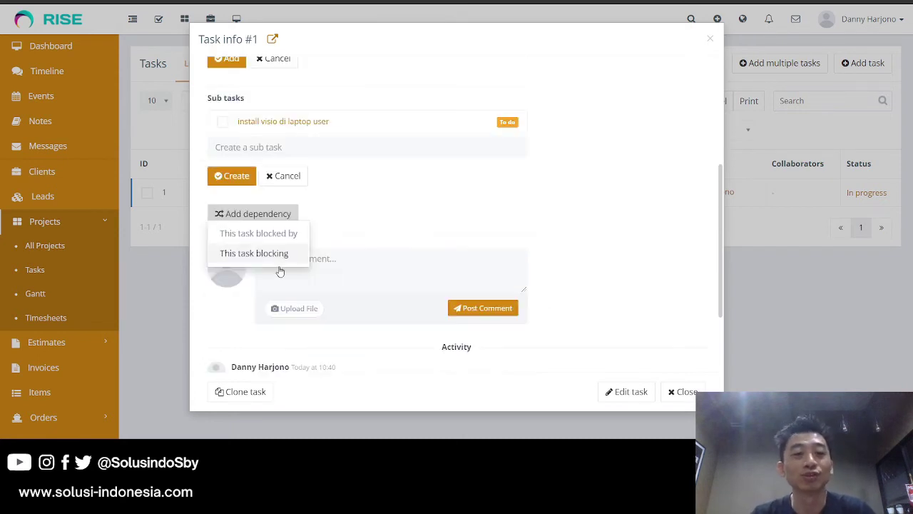
left_click(235, 317)
scroll(254, 337, "down", 3)
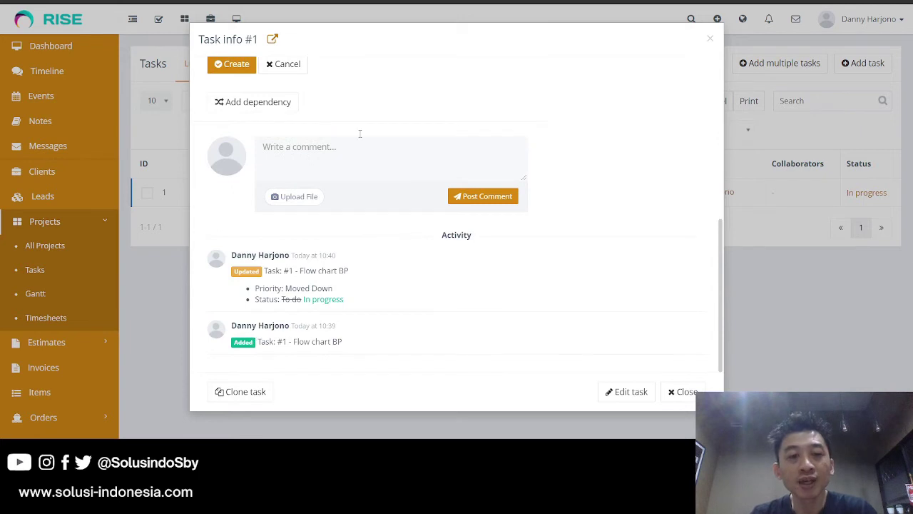
scroll(376, 214, "up", 9)
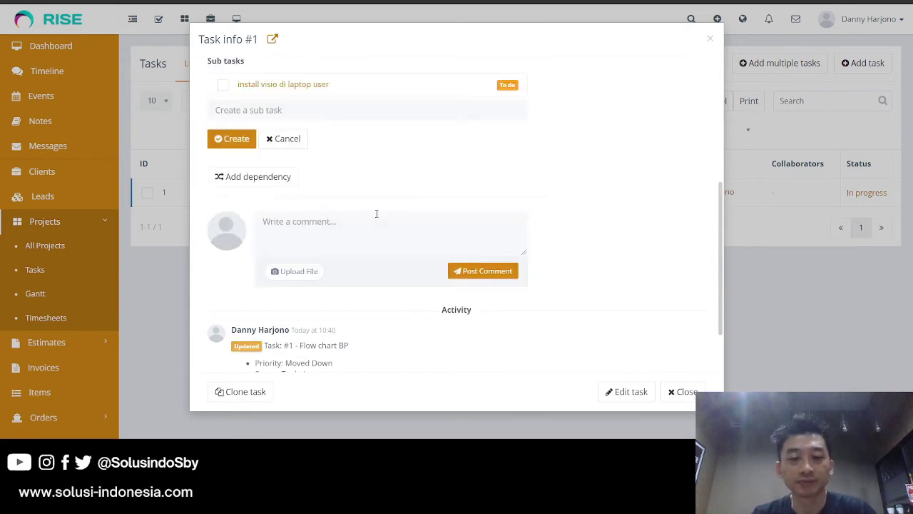
left_click(685, 392)
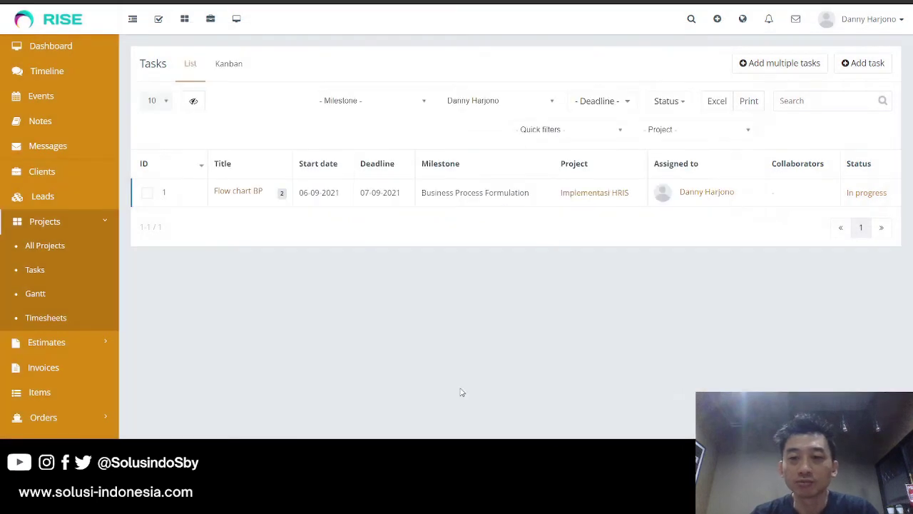
Mark the checklist item "Meeting koordinasi dengan PIC Klien" as done in the Flow chart BP task, and reopen the task to check it
left_click(240, 192)
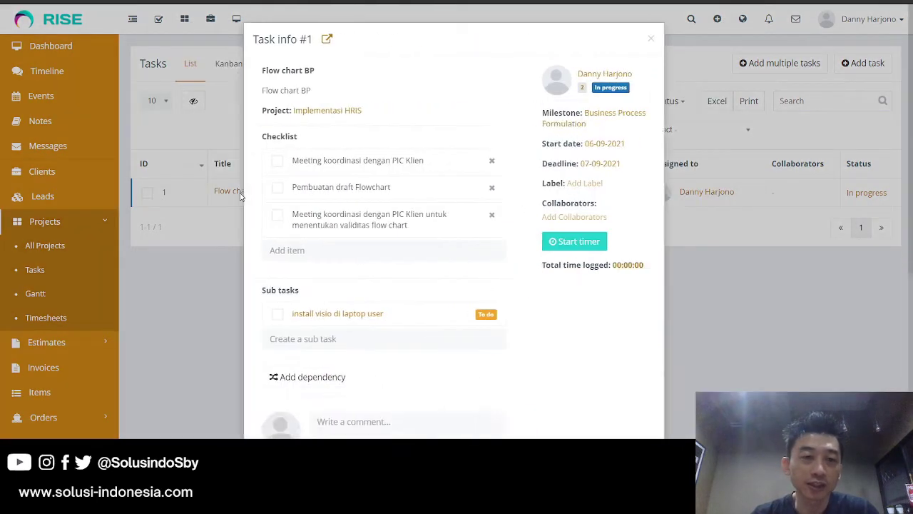
left_click(222, 163)
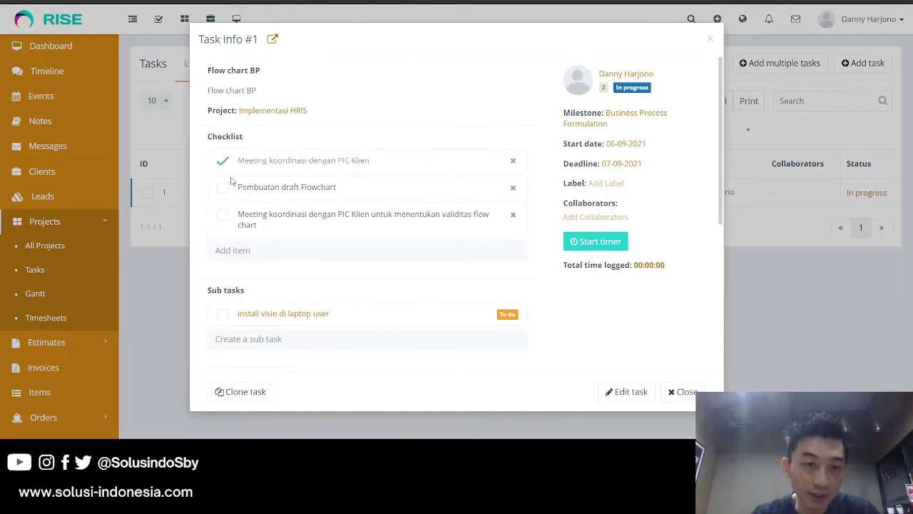
left_click(685, 391)
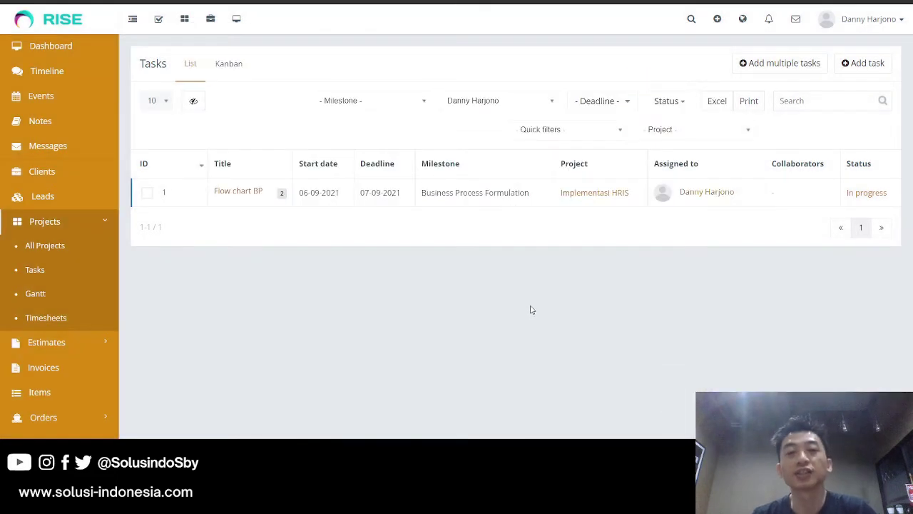
left_click(246, 193)
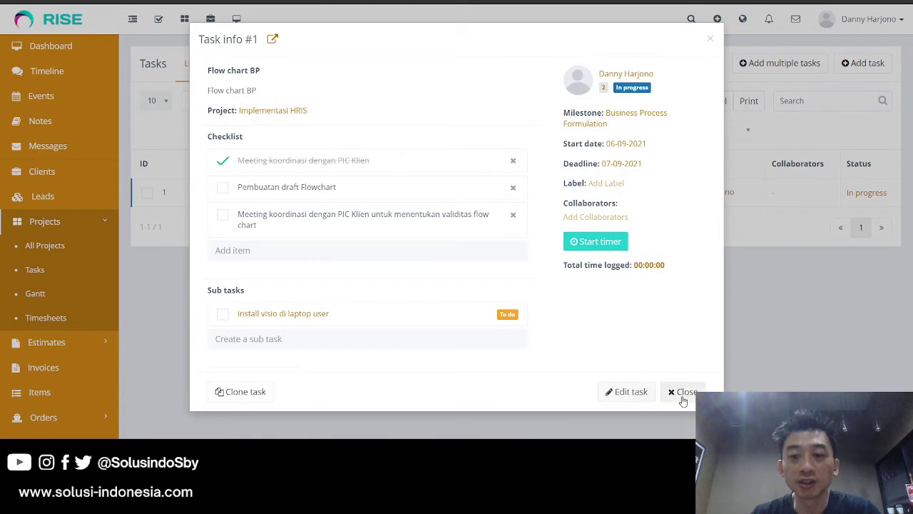
Close the Flow chart BP task details and view the Gantt chart of the Implementasi HRIS project
left_click(685, 396)
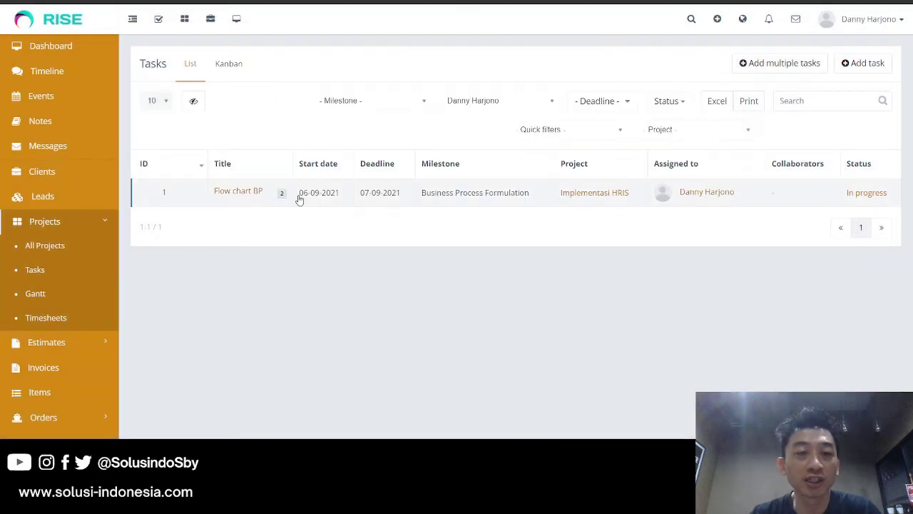
left_click(45, 245)
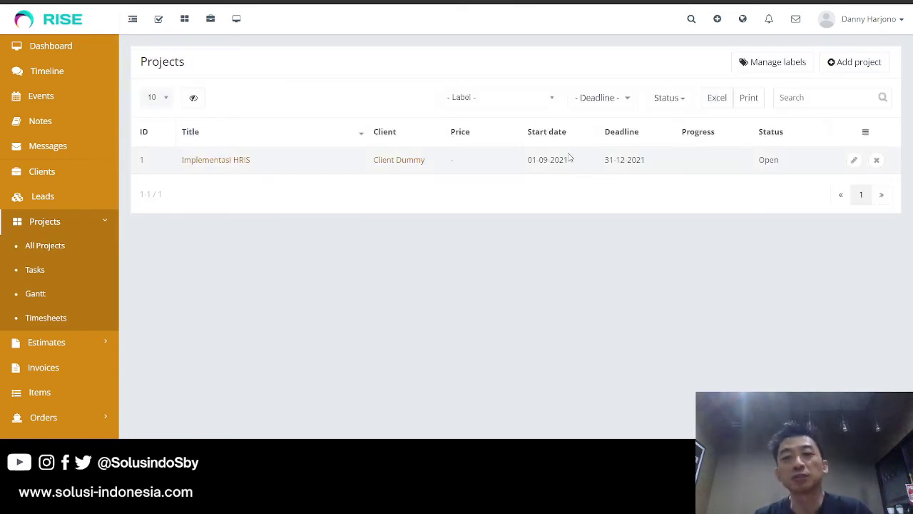
left_click(228, 162)
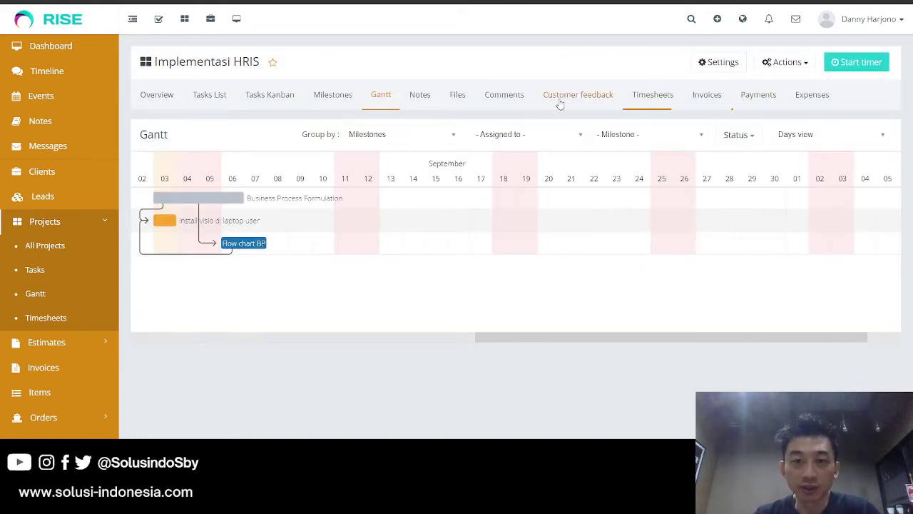
left_click(426, 96)
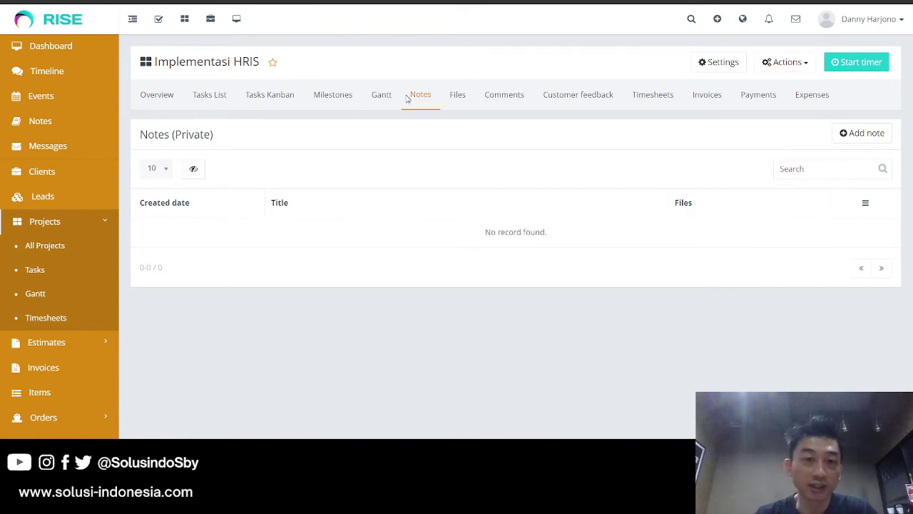
left_click(382, 103)
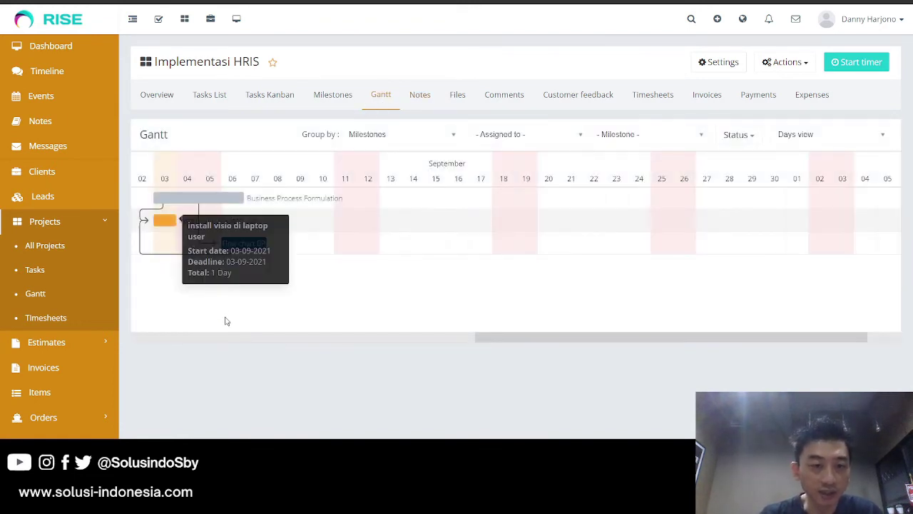
mouse_move(152, 219)
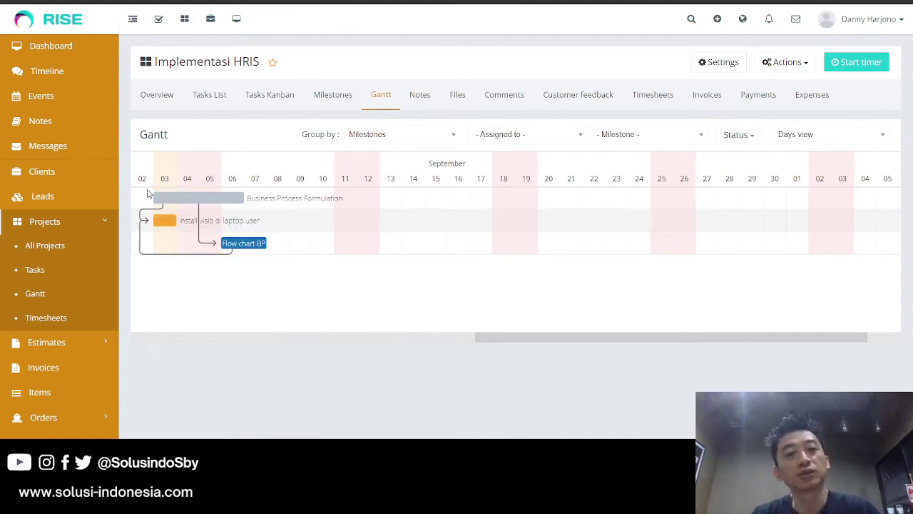
Set the status of the "install visio di laptop user" task to Done from the project's Gantt chart
left_click(164, 222)
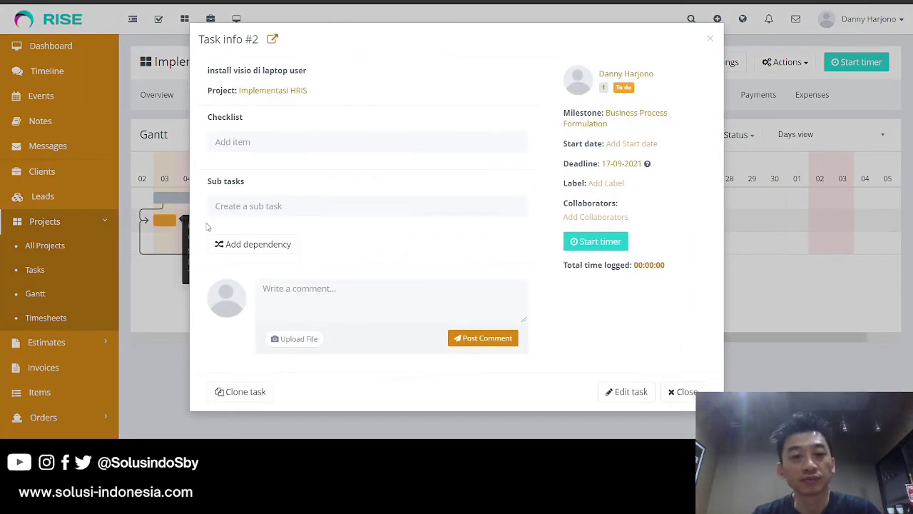
scroll(363, 230, "down", 2)
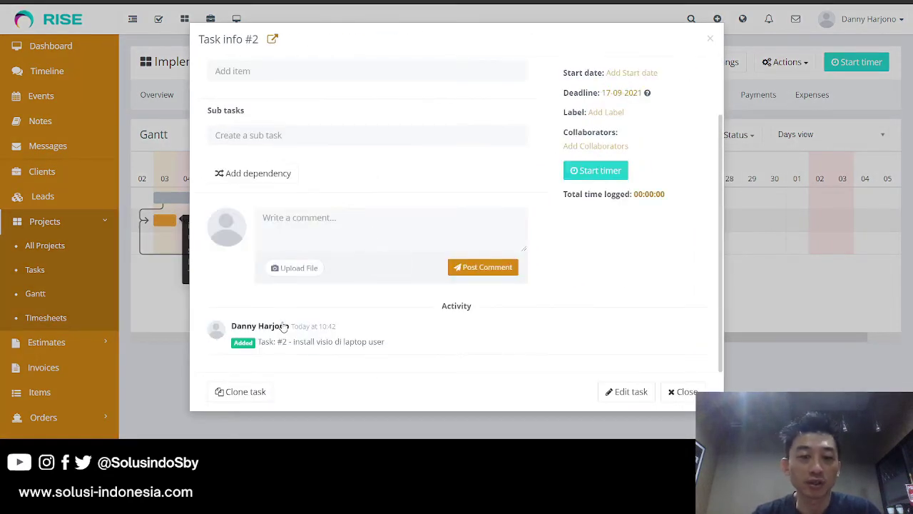
scroll(288, 277, "up", 2)
scroll(289, 214, "down", 2)
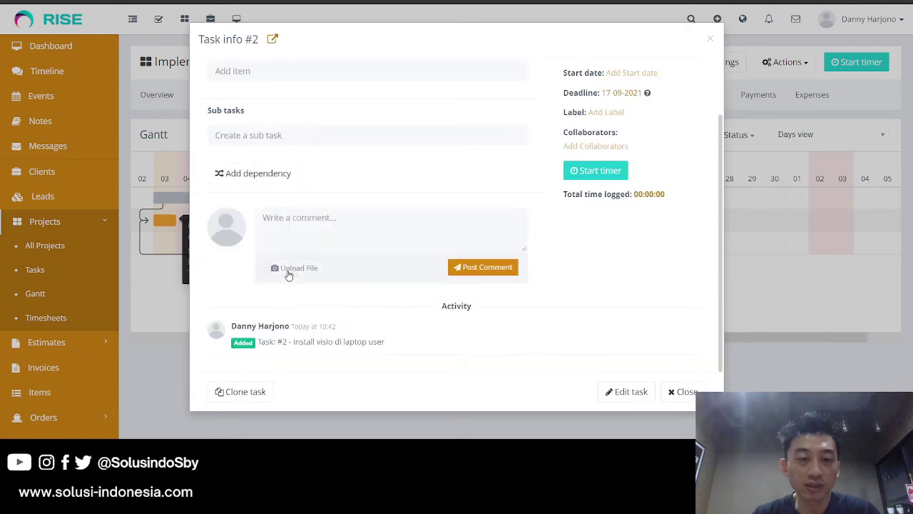
scroll(292, 279, "up", 2)
left_click(628, 392)
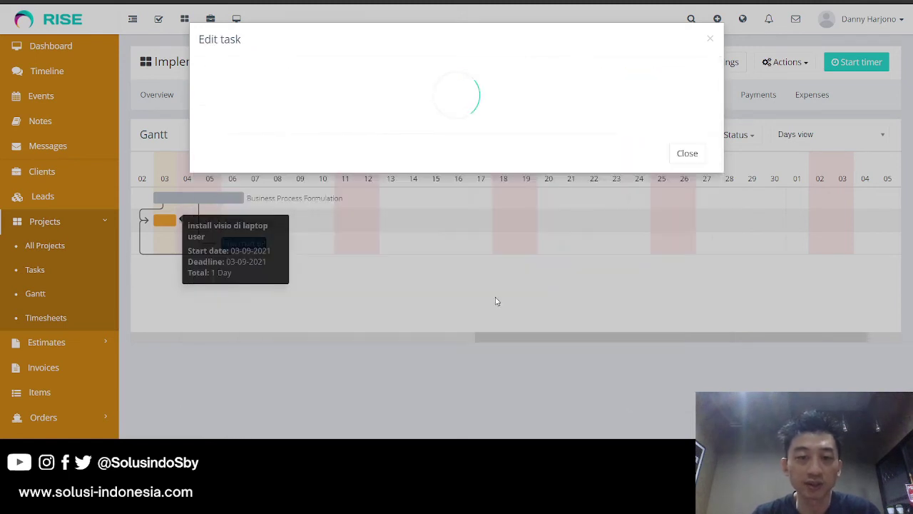
left_click(406, 279)
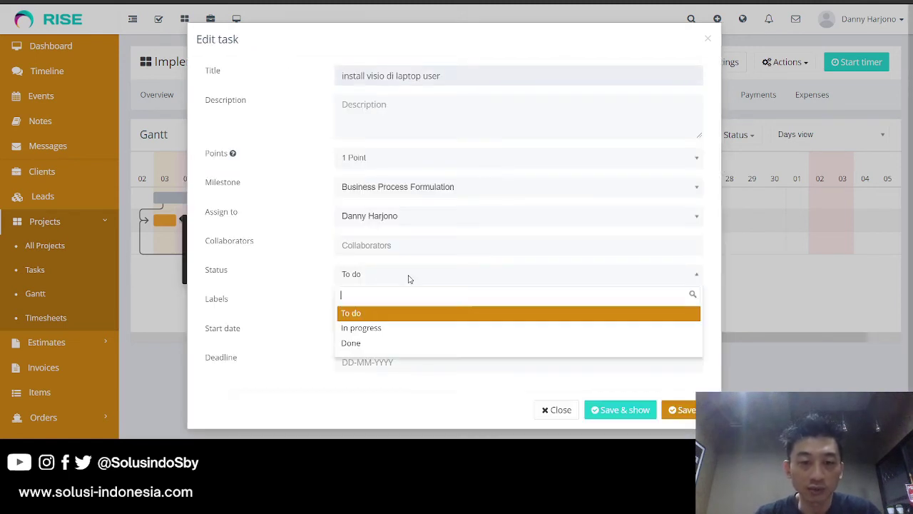
left_click(396, 347)
left_click(684, 410)
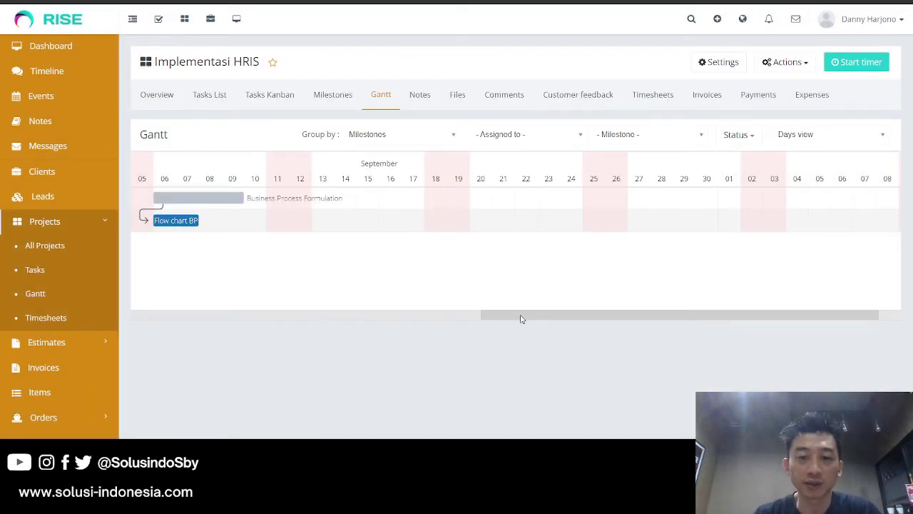
Check the project's tasks in the Gantt chart, the task list and the Kanban board
left_click_drag(522, 316, 441, 316)
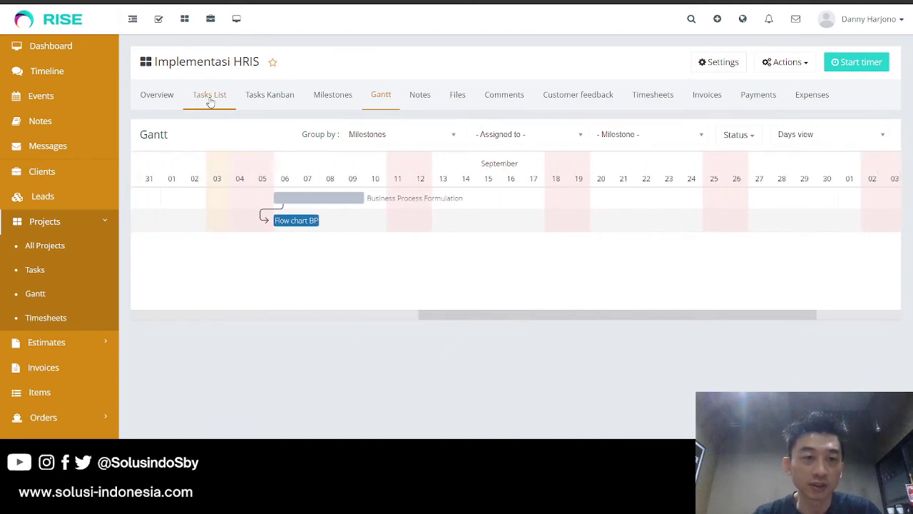
left_click(209, 98)
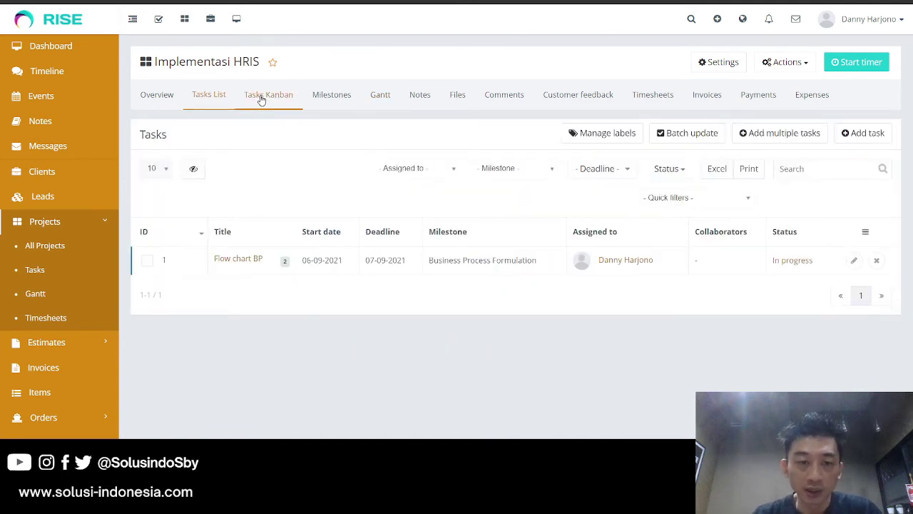
left_click(261, 99)
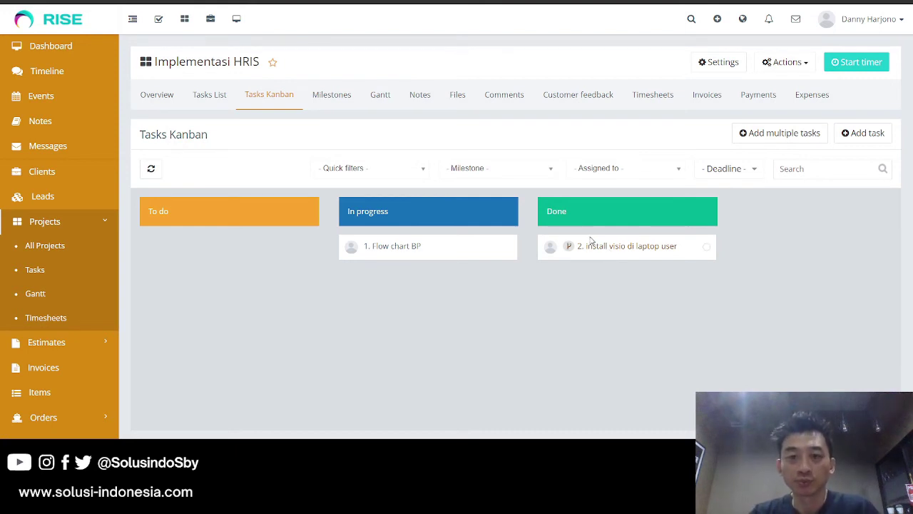
Look through the available actions and settings of the Implementasi HRIS project, and close the settings
left_click(807, 62)
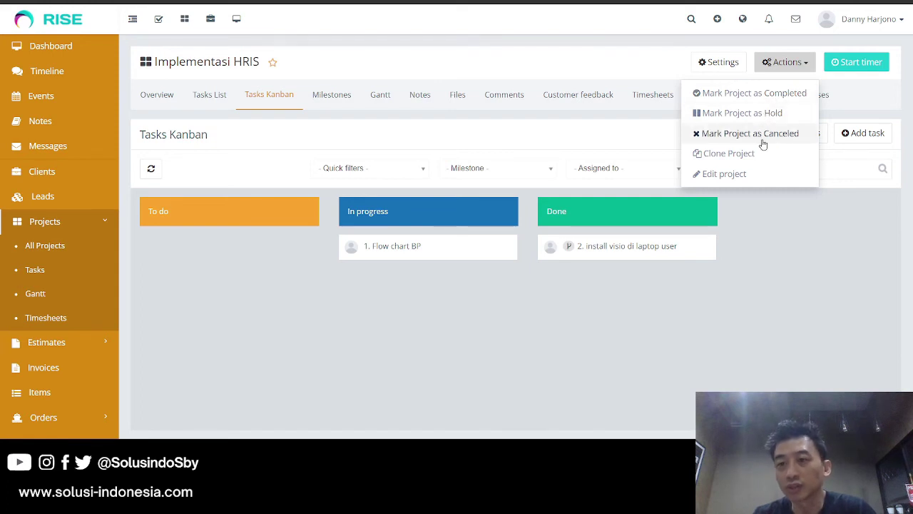
left_click(724, 64)
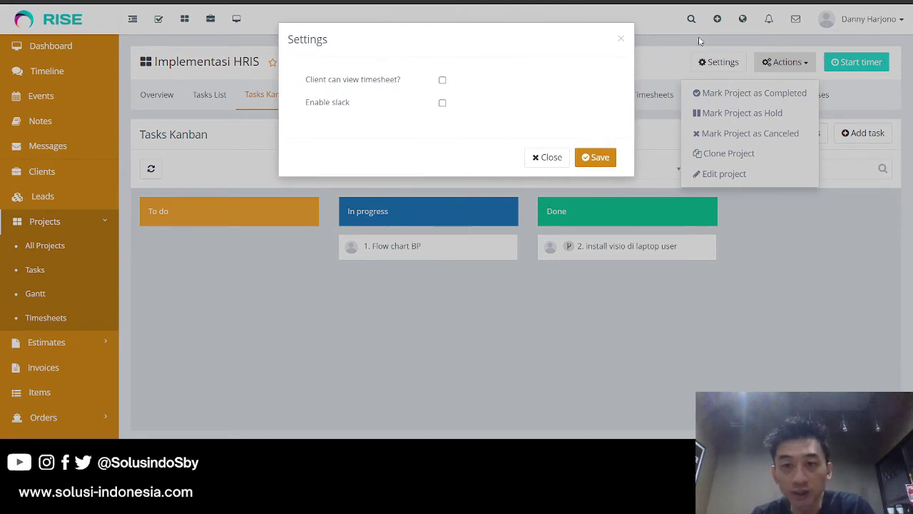
left_click(620, 40)
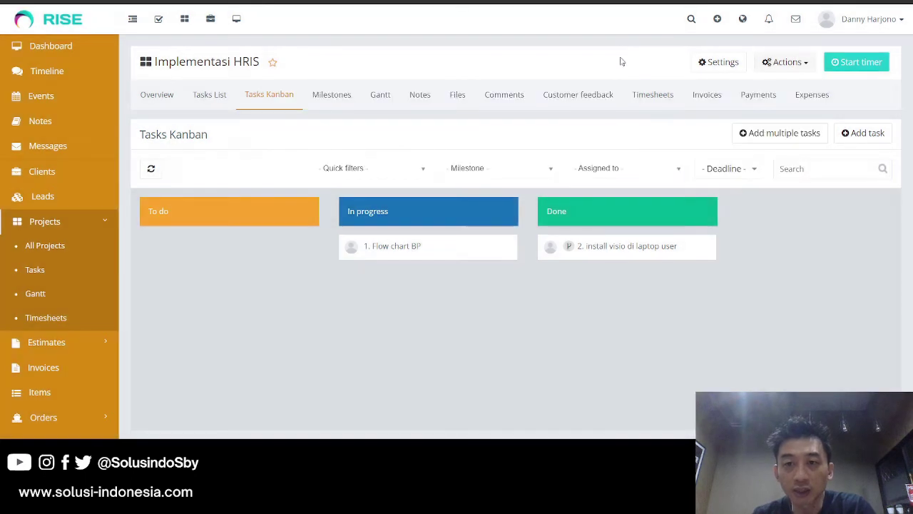
Examine the project's timesheets and the task choices in the manual time log form, and close the form without saving
left_click(652, 100)
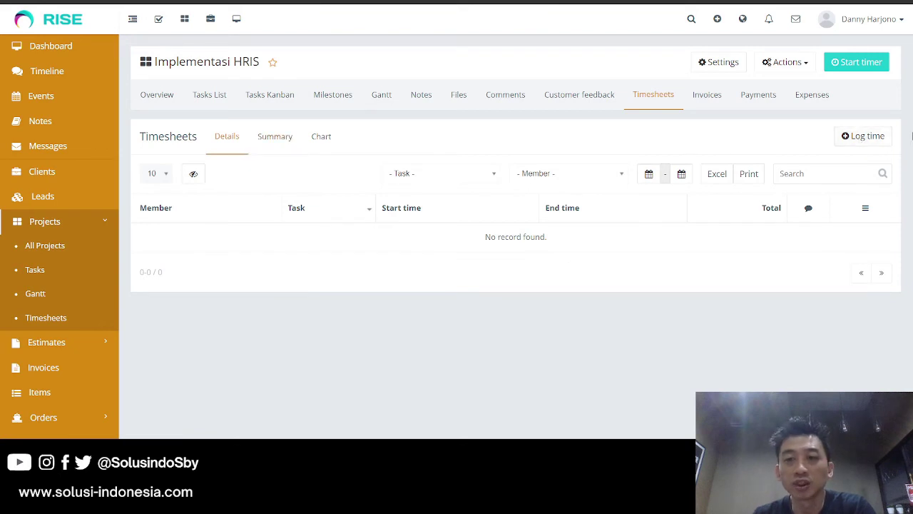
left_click(857, 136)
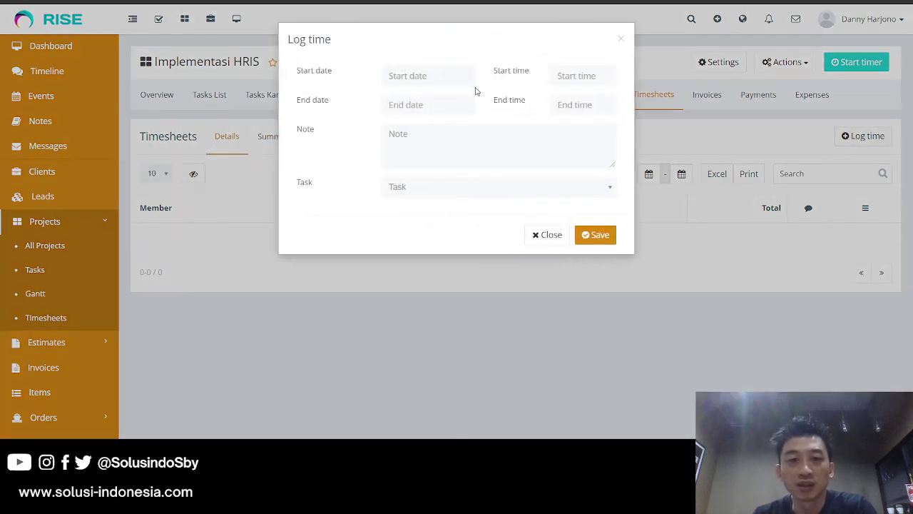
left_click(609, 187)
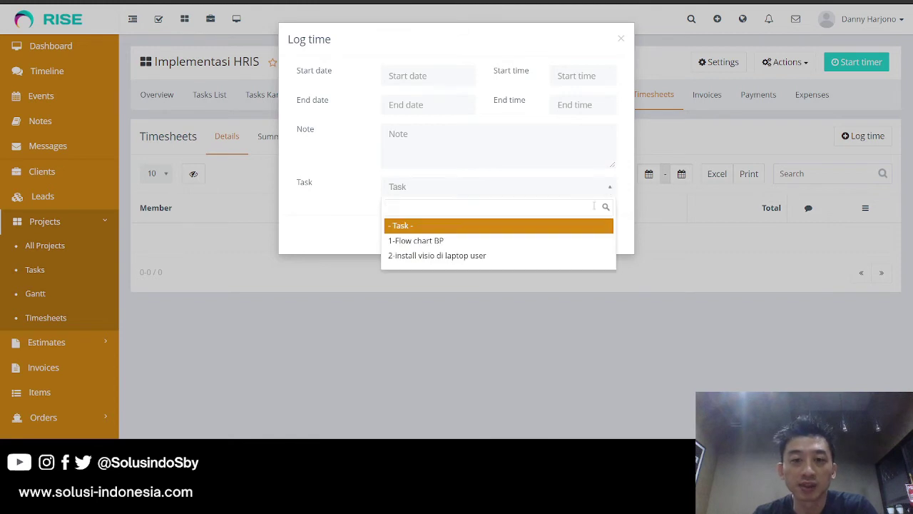
left_click(621, 42)
left_click(621, 40)
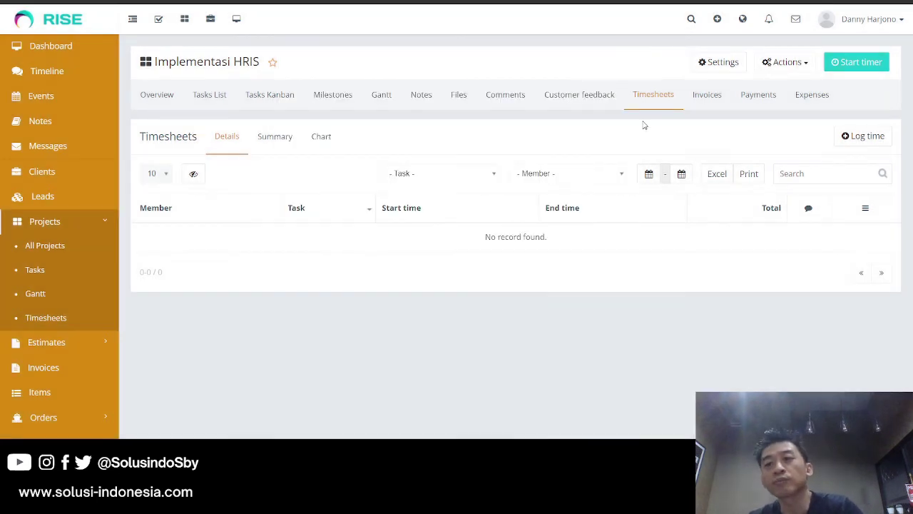
Start the project timer, and stop it with the note "meeting flow chart" logged against the Flow chart BP task
left_click(857, 63)
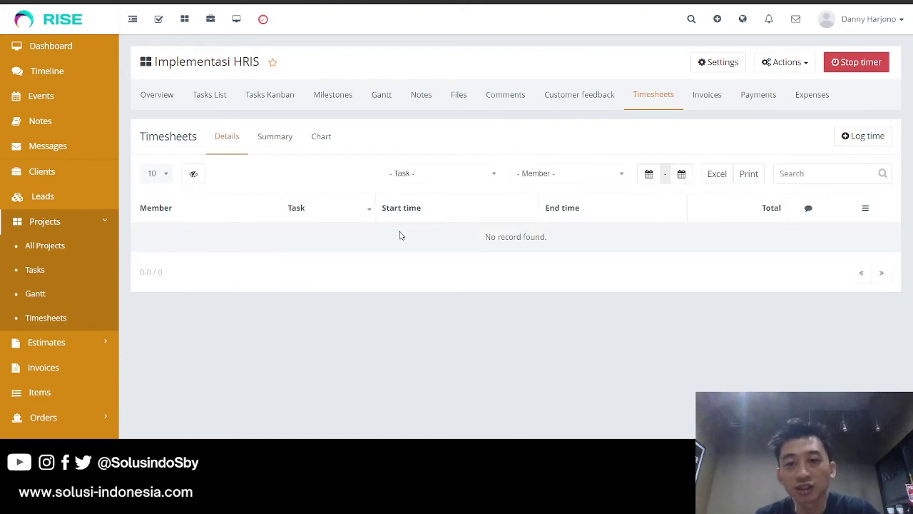
left_click(214, 94)
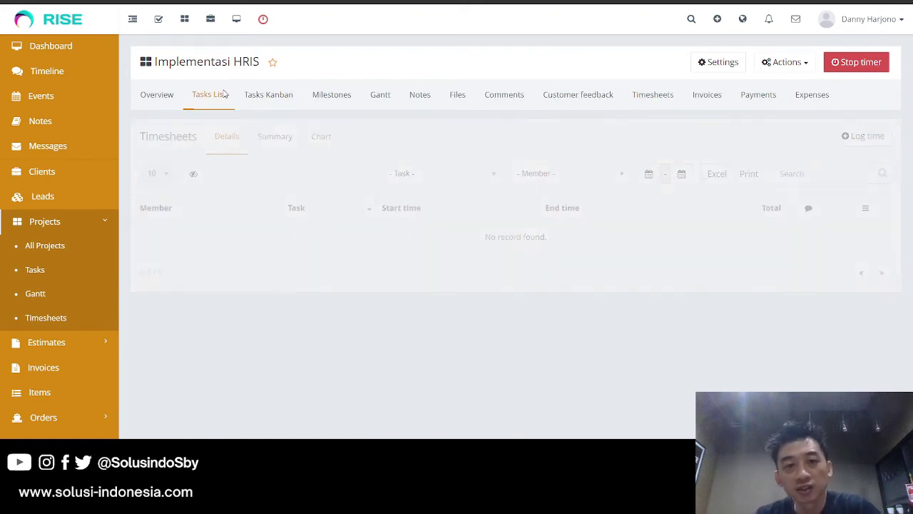
left_click(858, 62)
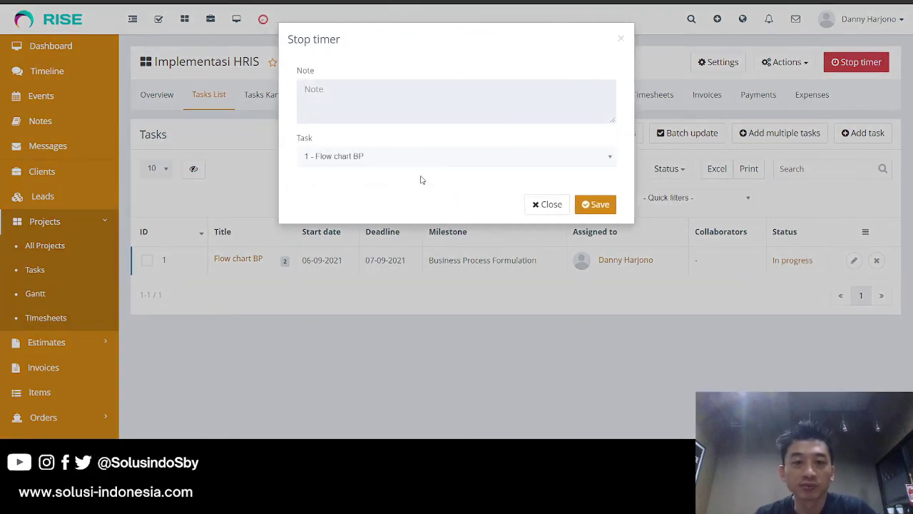
type("mengerjaka")
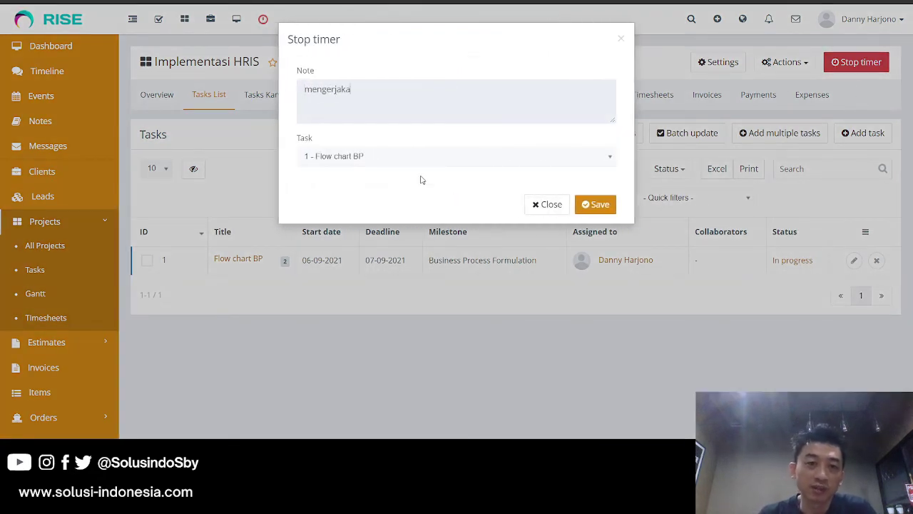
key("ctrl+a")
type("meet")
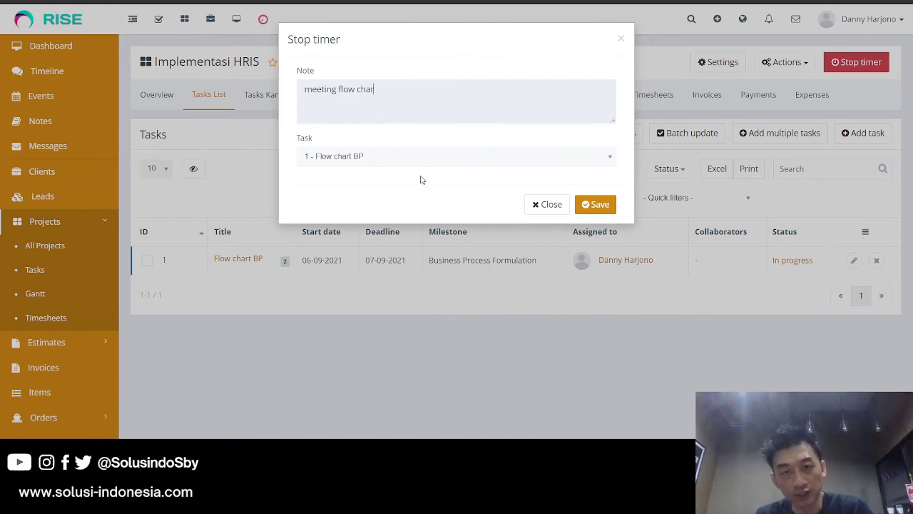
left_click(597, 204)
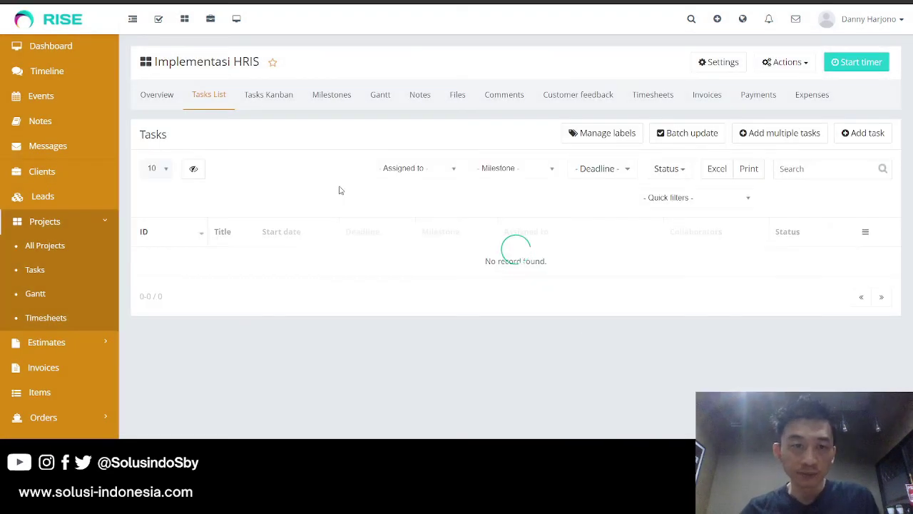
Review the logged time in the project timesheet's details, summary and chart views
left_click(660, 97)
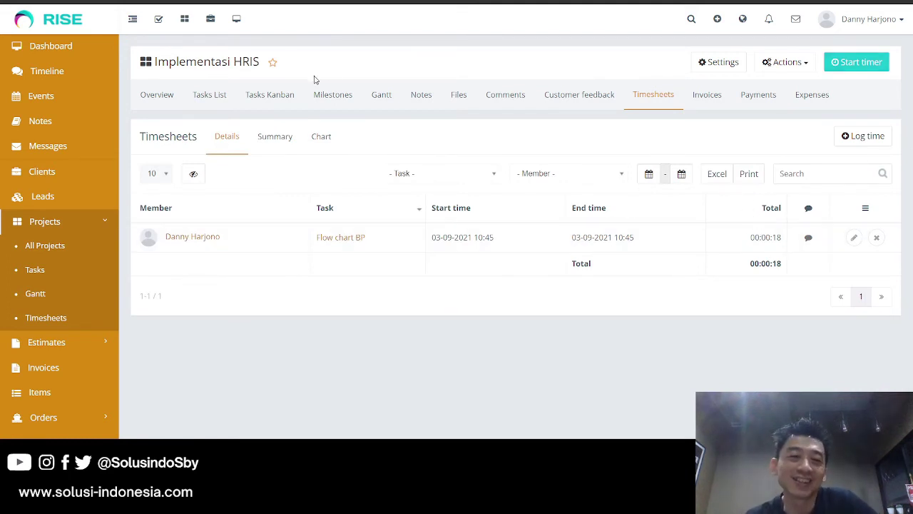
left_click(279, 137)
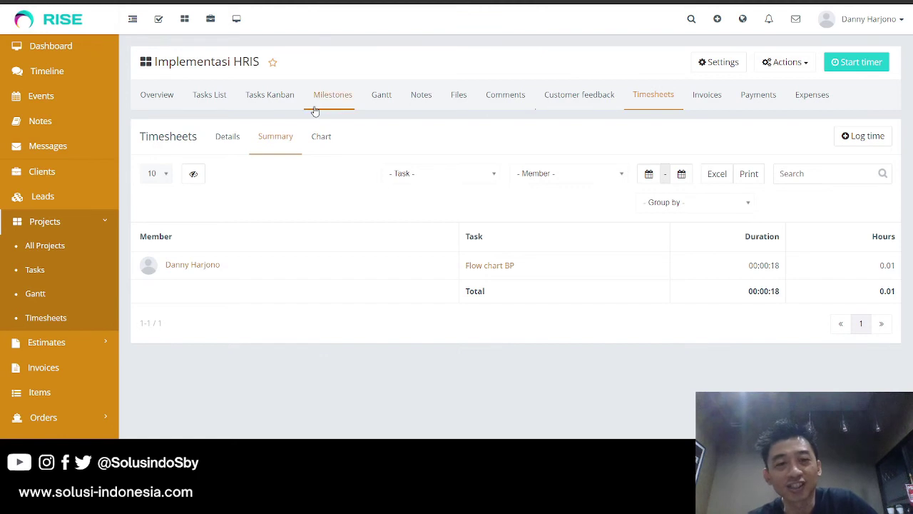
left_click(319, 136)
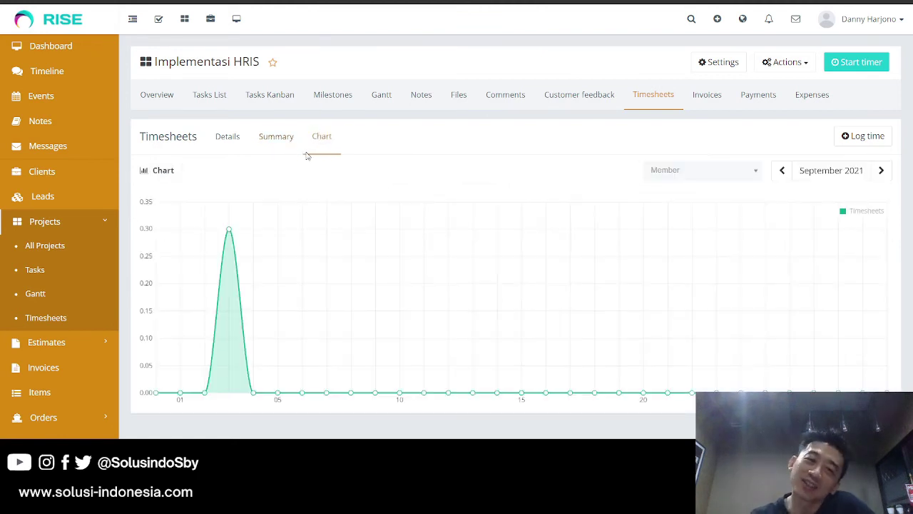
Clock out from the dashboard with the note "pulangg"
left_click(67, 45)
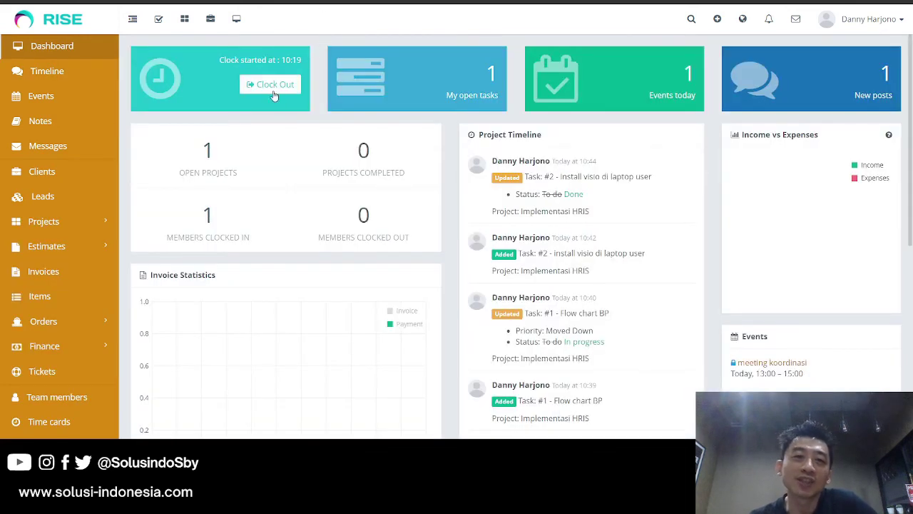
left_click(274, 89)
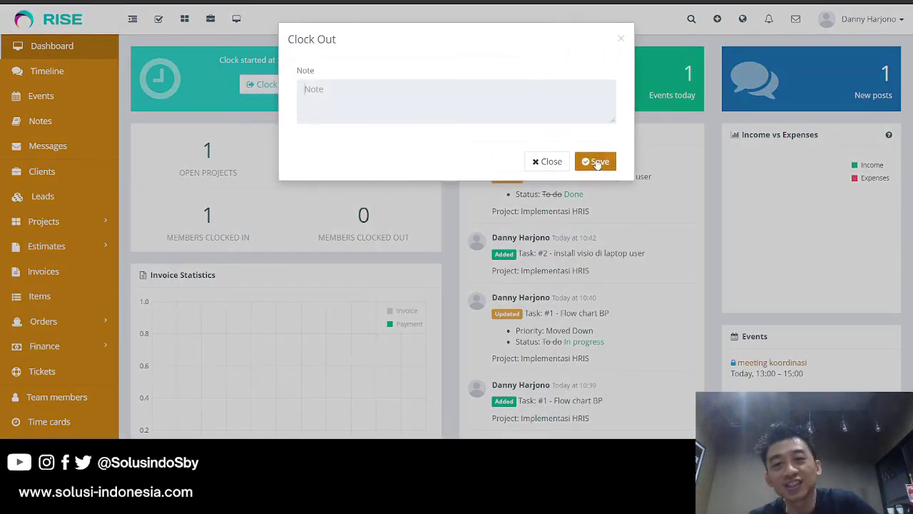
type("pulangg")
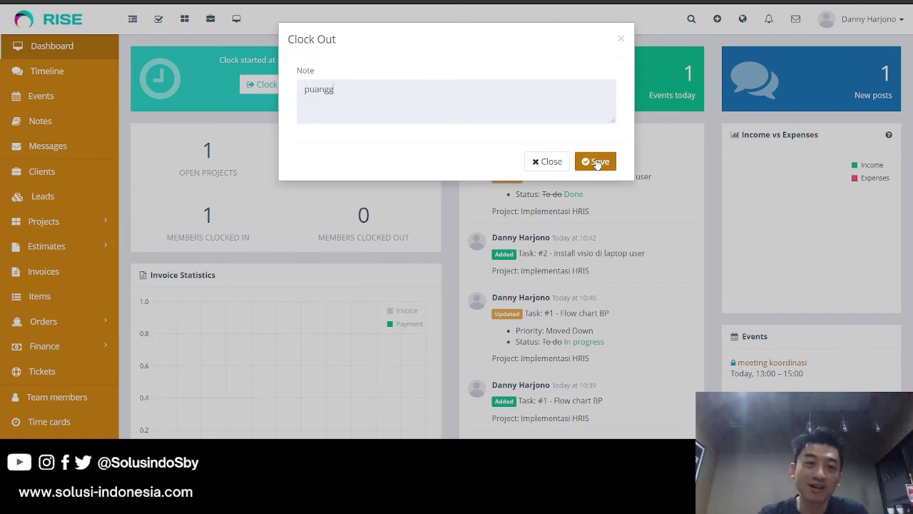
type("uanggl")
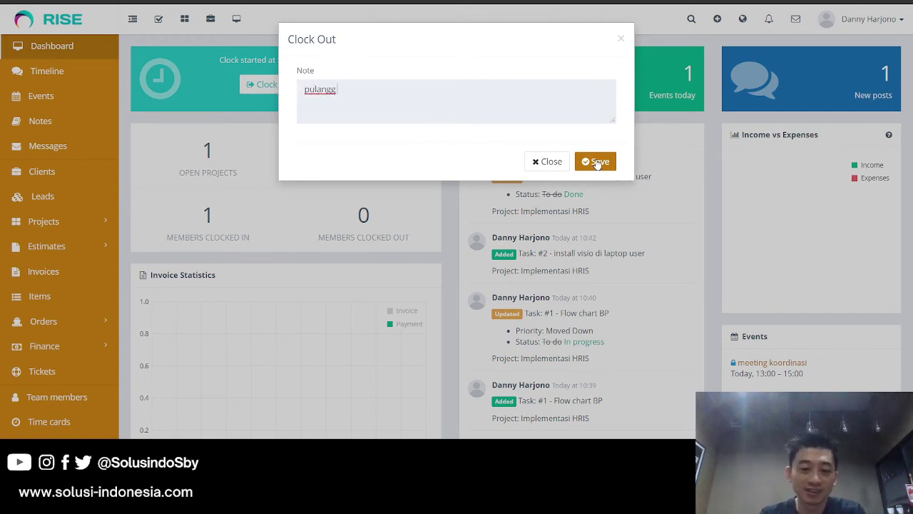
left_click(598, 162)
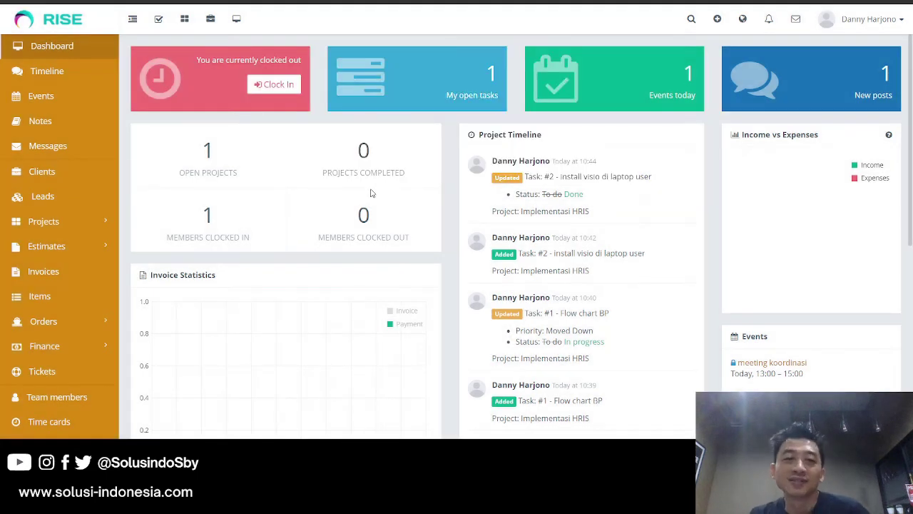
Review the daily time cards, the members clocked in and the project list, and return to the dashboard
scroll(60, 367, "down", 1)
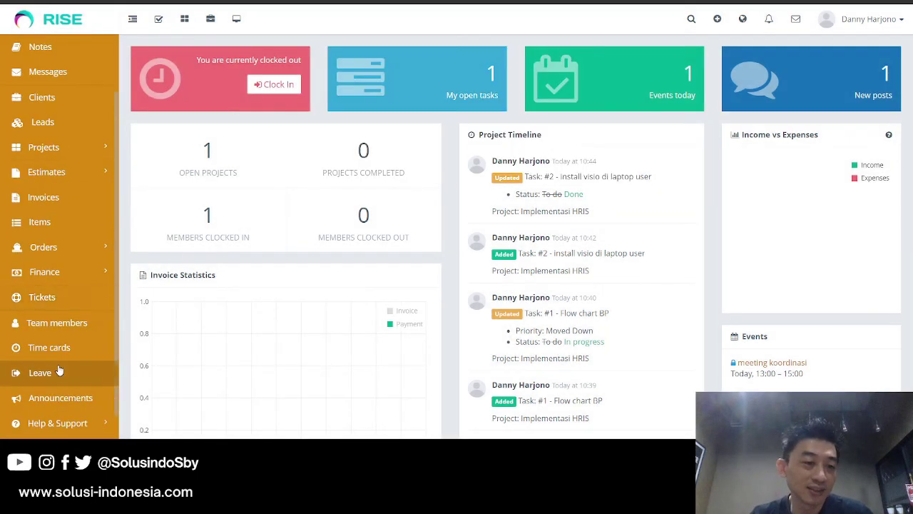
left_click(50, 349)
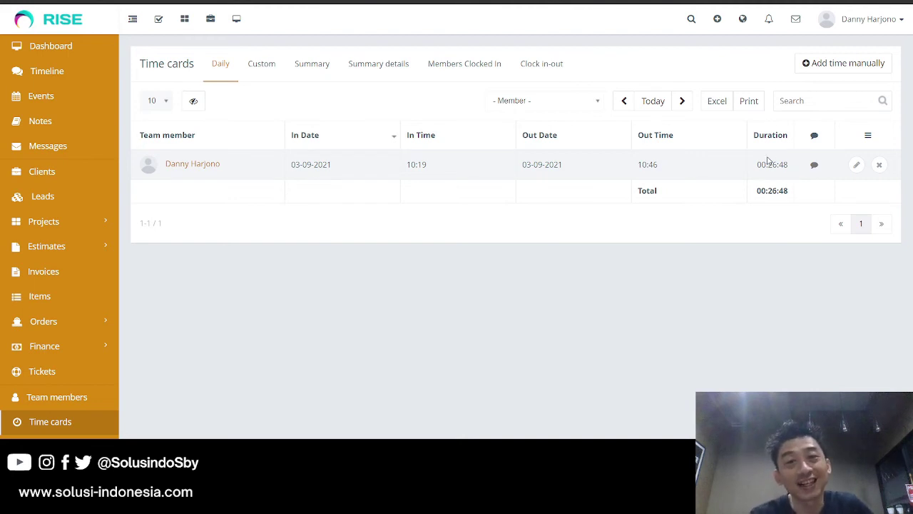
left_click(456, 64)
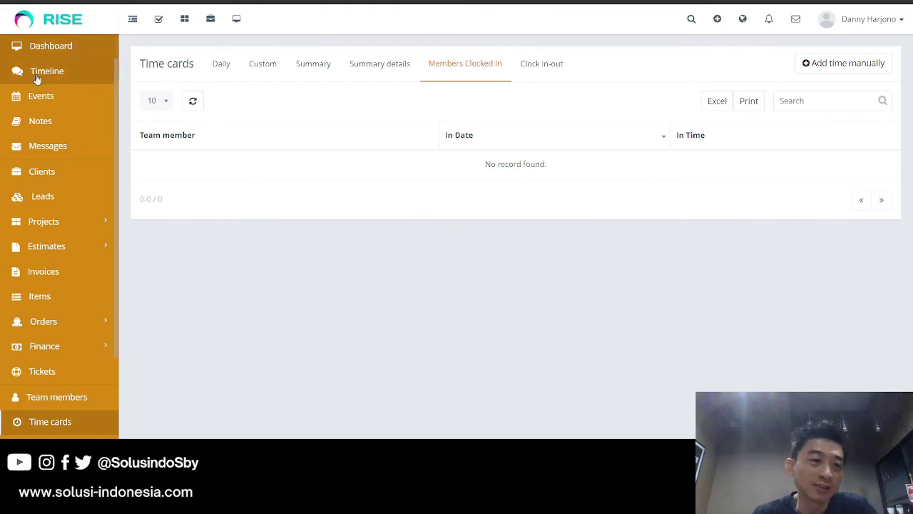
left_click(60, 223)
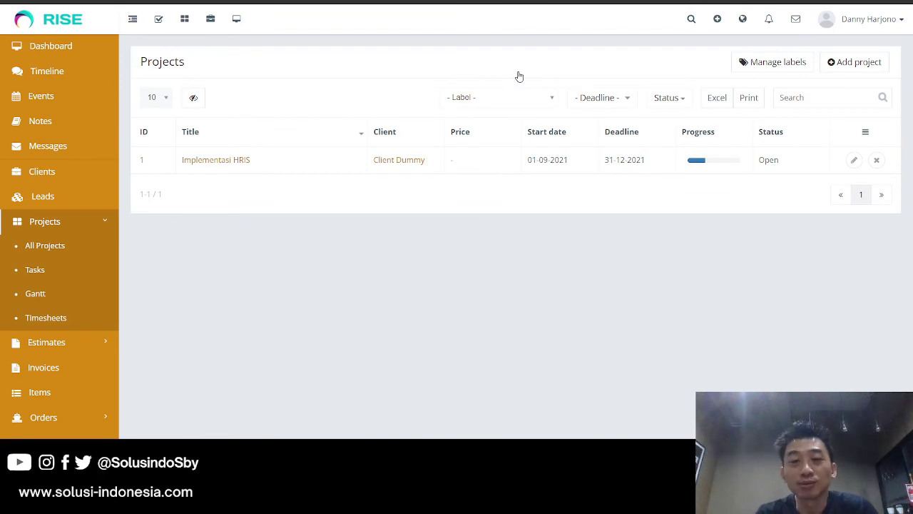
left_click(69, 48)
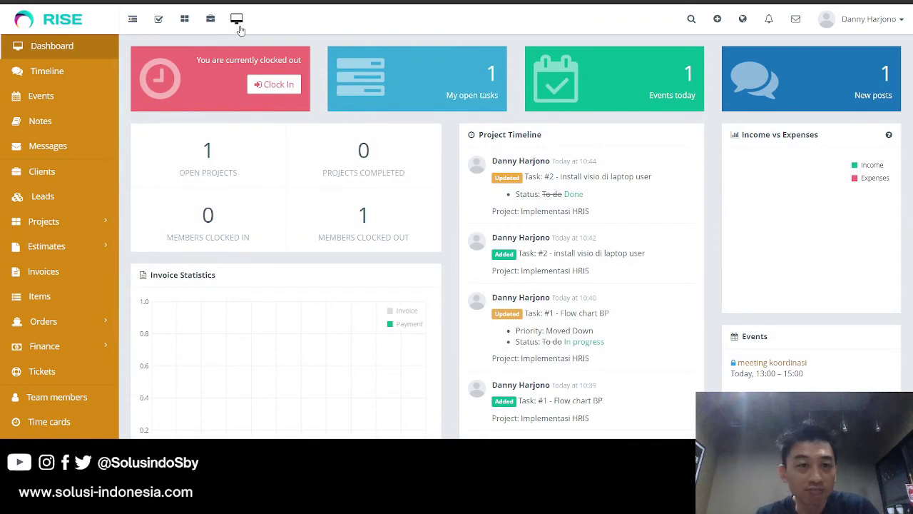
Try collapsing and expanding the navigation sidebar on the dashboard
left_click(133, 20)
left_click(133, 20)
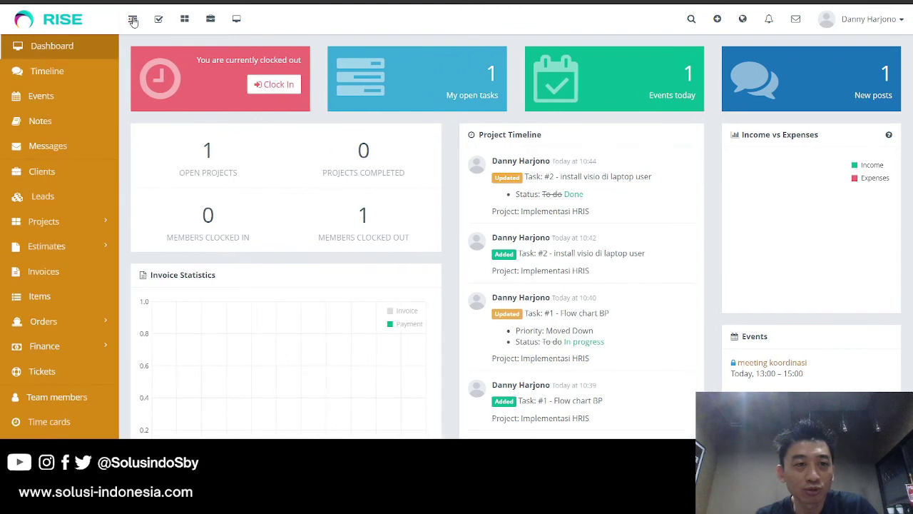
left_click(133, 21)
left_click(133, 21)
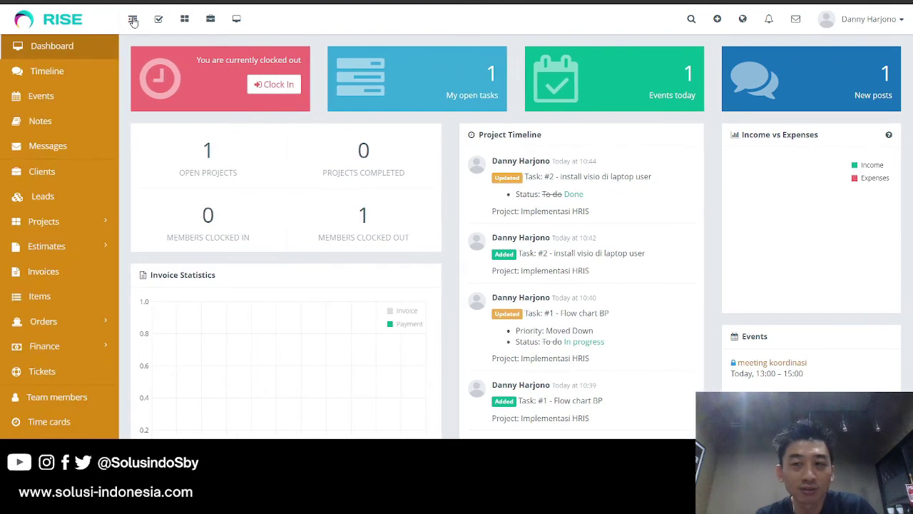
left_click(133, 20)
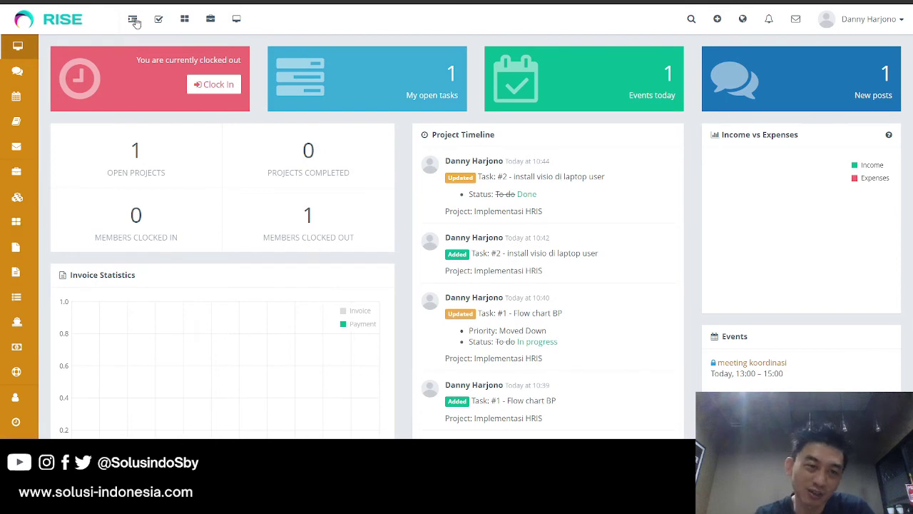
Look at the private to-do list and the quick-access list of favorite projects
left_click(159, 20)
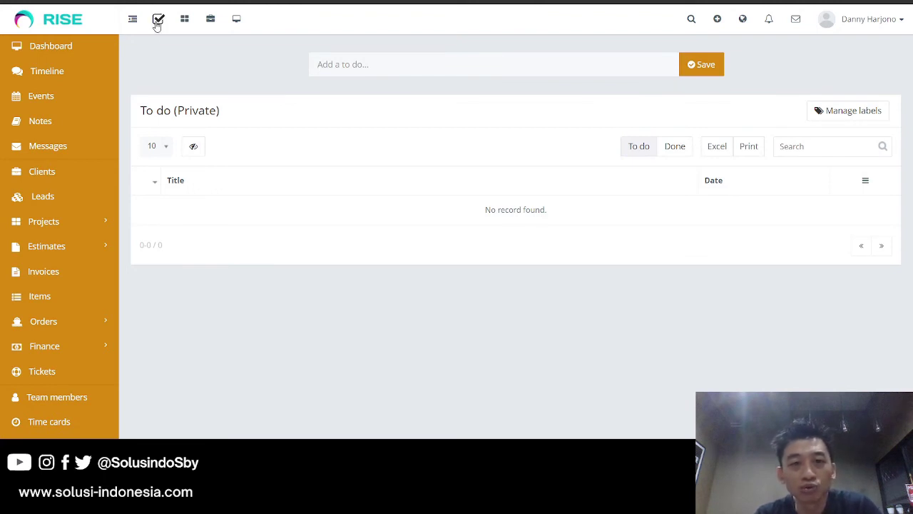
left_click(185, 21)
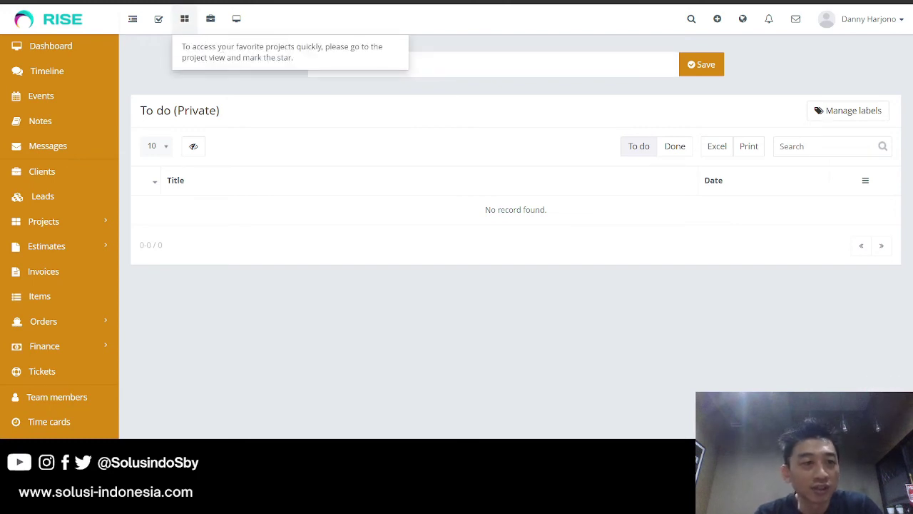
Mark the Implementasi HRIS project as a favorite and reopen it from the favorite projects list
left_click(54, 226)
left_click(54, 246)
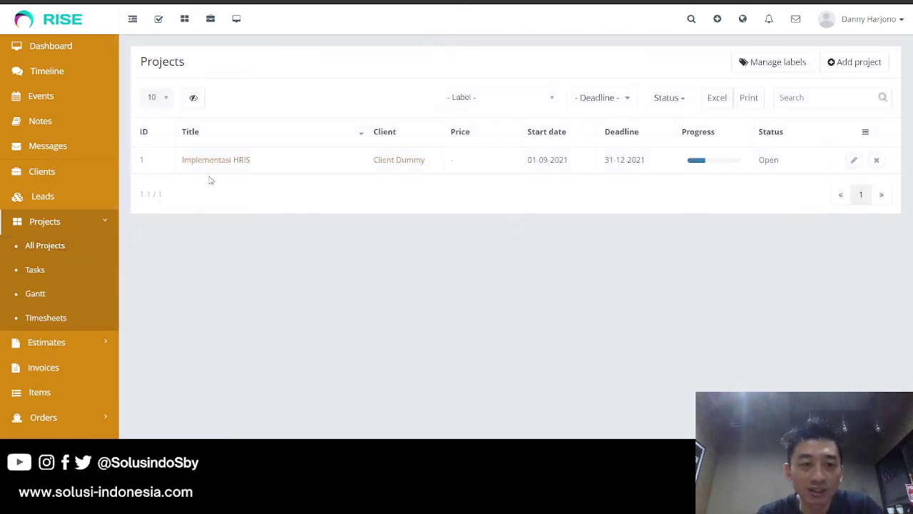
left_click(221, 162)
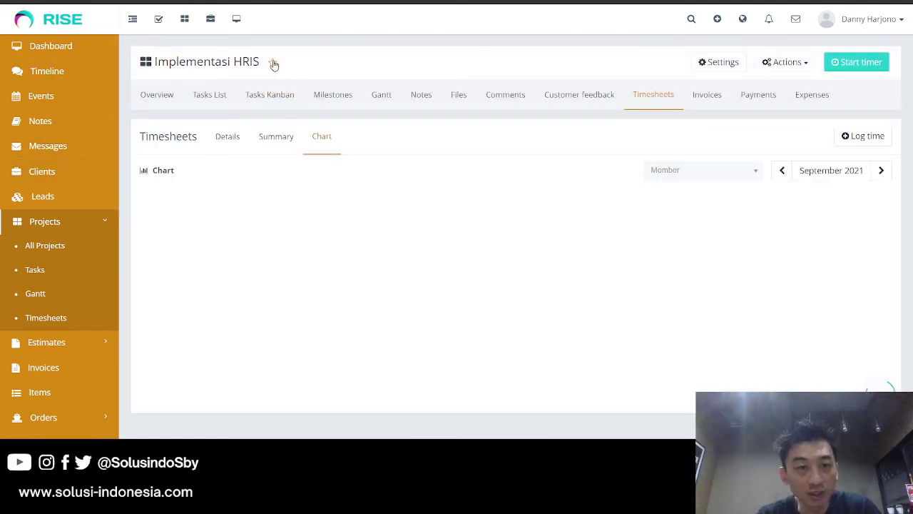
left_click(274, 63)
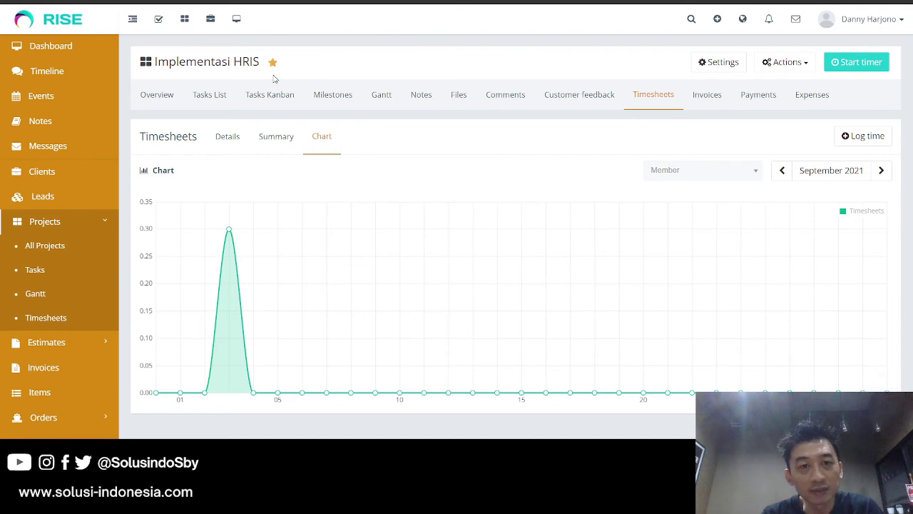
left_click(184, 20)
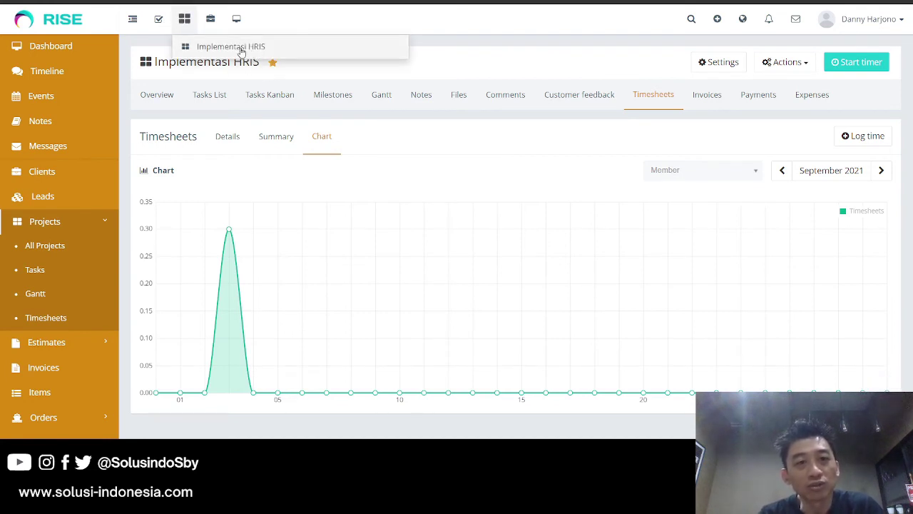
left_click(241, 49)
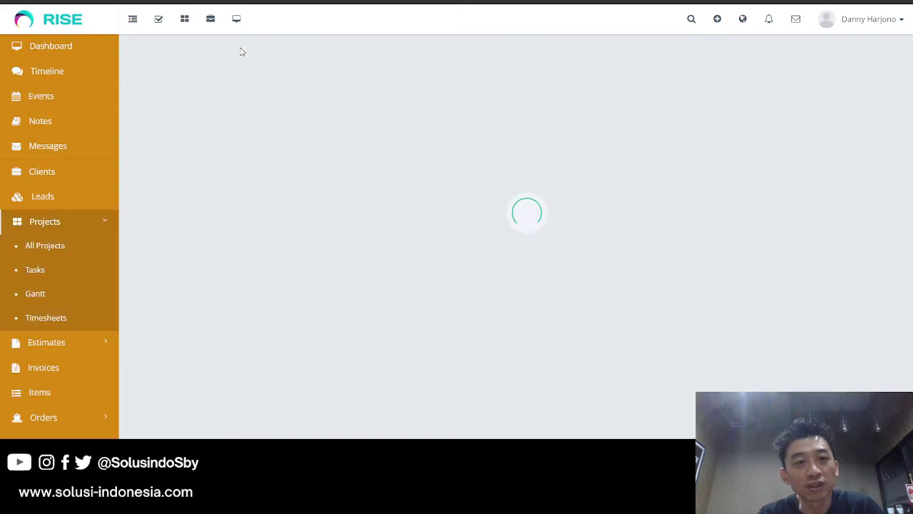
Look at the favorite clients and dashboard shortcuts, and close the new dashboard form without saving
left_click(212, 23)
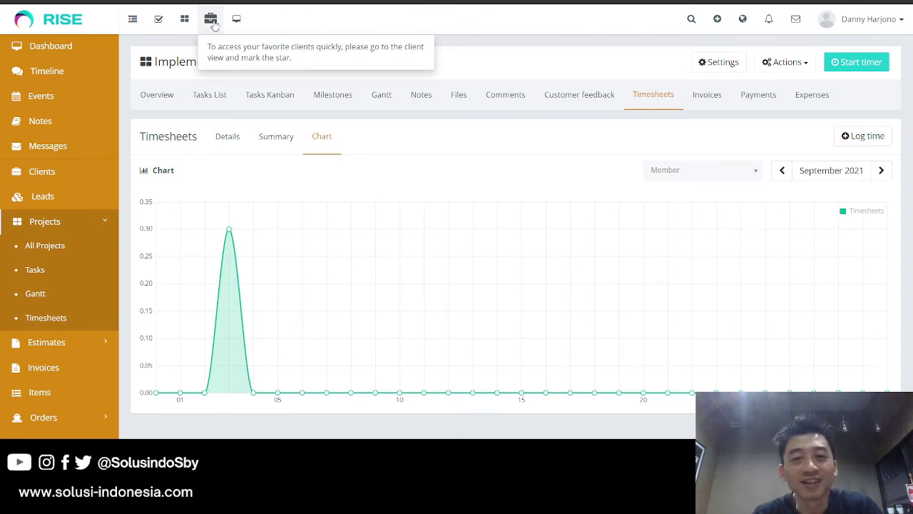
left_click(236, 19)
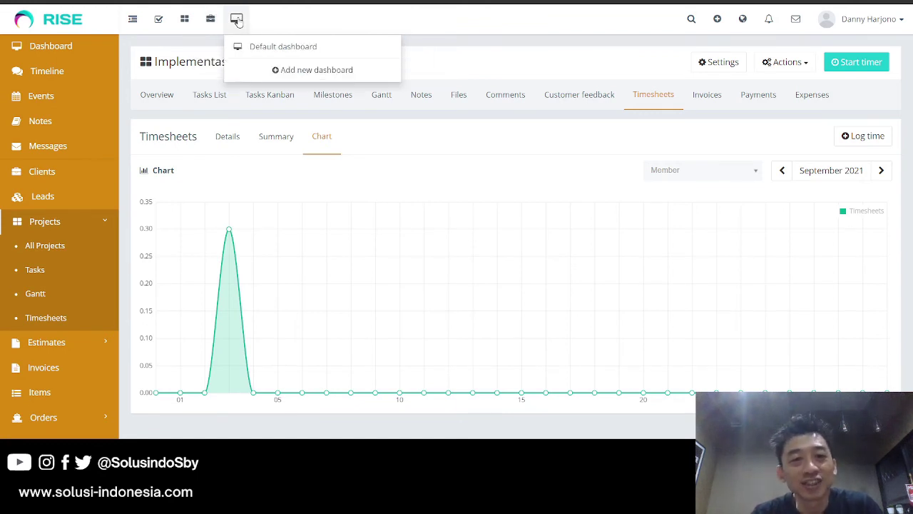
left_click(316, 70)
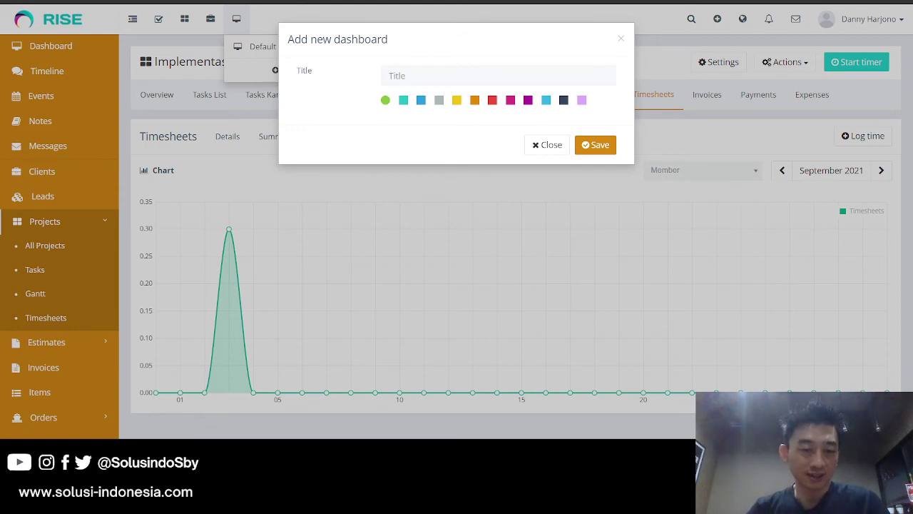
left_click(543, 148)
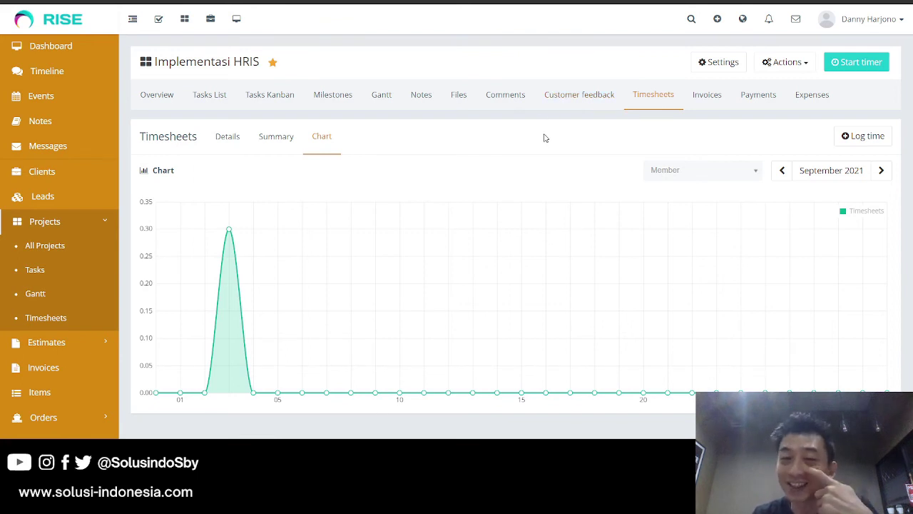
Review the Implementasi HRIS project's overview
left_click(173, 95)
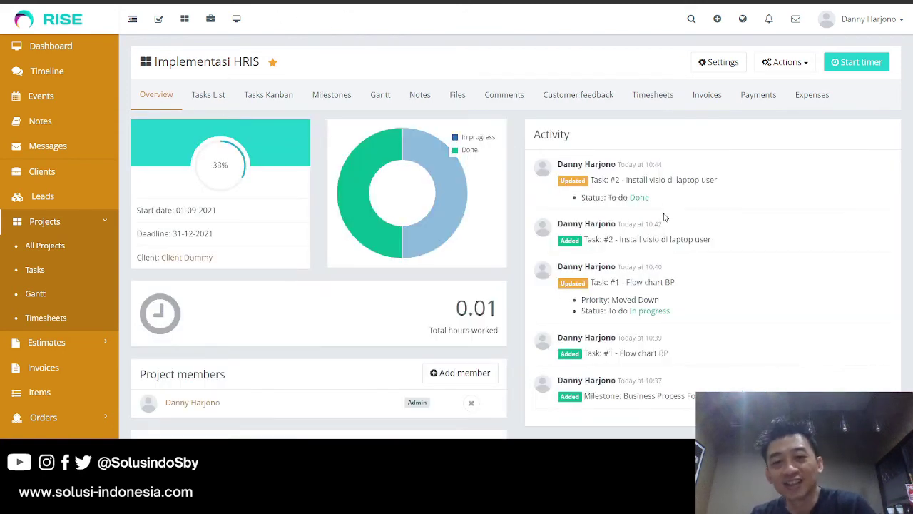